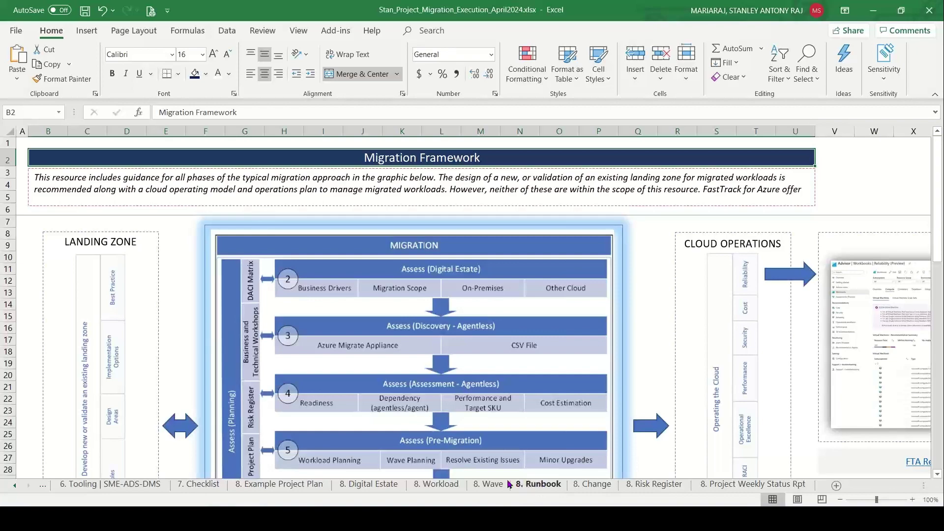
Step: Look through the Digital Estate, Workload, Change, Risk Register, Checklist and Example Project Plan sheets of the migration workbook
{"action": "left_click", "coordinate": [376, 486]}
{"action": "left_click", "coordinate": [428, 486]}
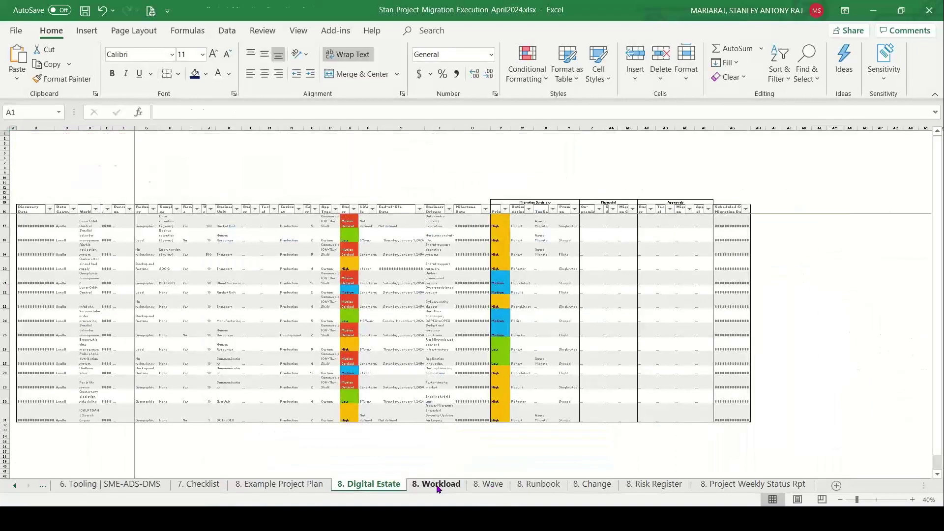
{"action": "left_click", "coordinate": [592, 484]}
{"action": "left_click", "coordinate": [652, 484]}
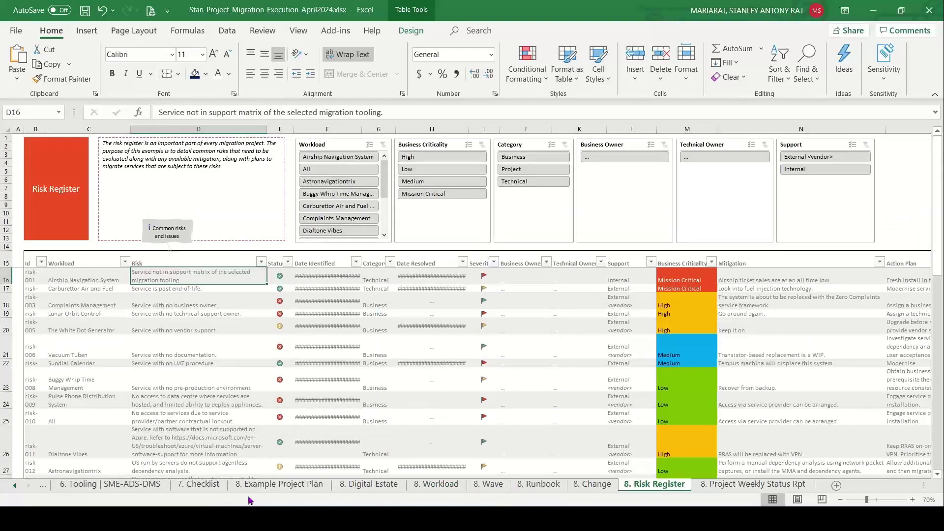
{"action": "left_click", "coordinate": [199, 484]}
{"action": "left_click", "coordinate": [256, 485]}
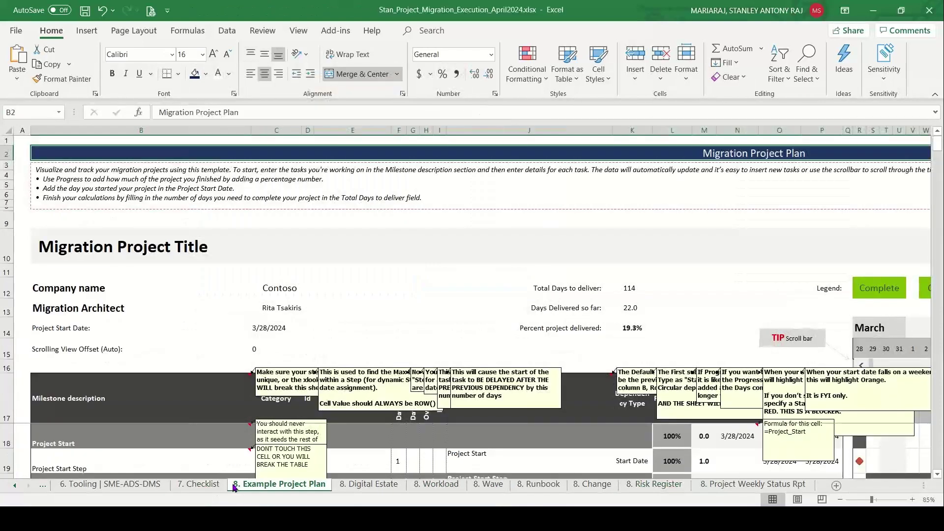
Step: Look through the earlier sheets of the migration workbook, including the Migrate appliance and Decision trees tooling sheets and the Team sheet
{"action": "left_click", "coordinate": [17, 485]}
{"action": "left_click", "coordinate": [17, 486]}
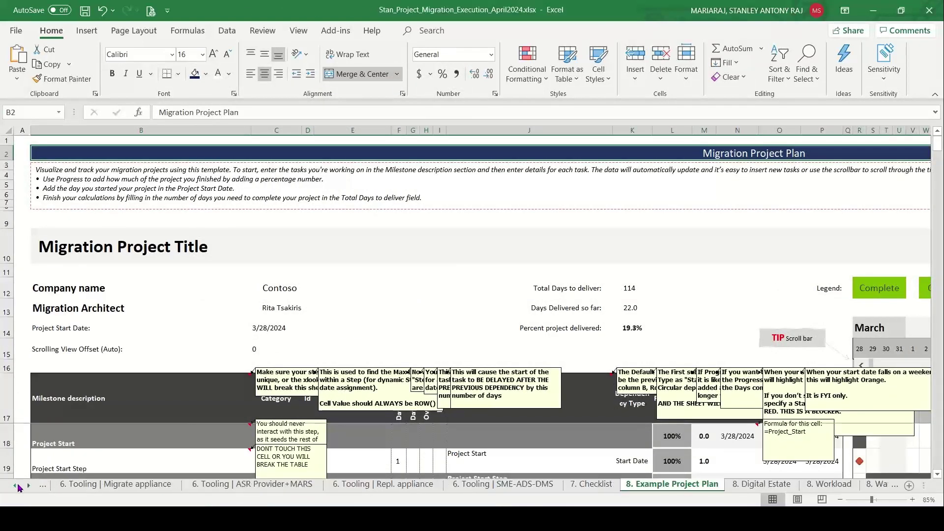
{"action": "left_click", "coordinate": [252, 485]}
{"action": "left_click", "coordinate": [162, 485]}
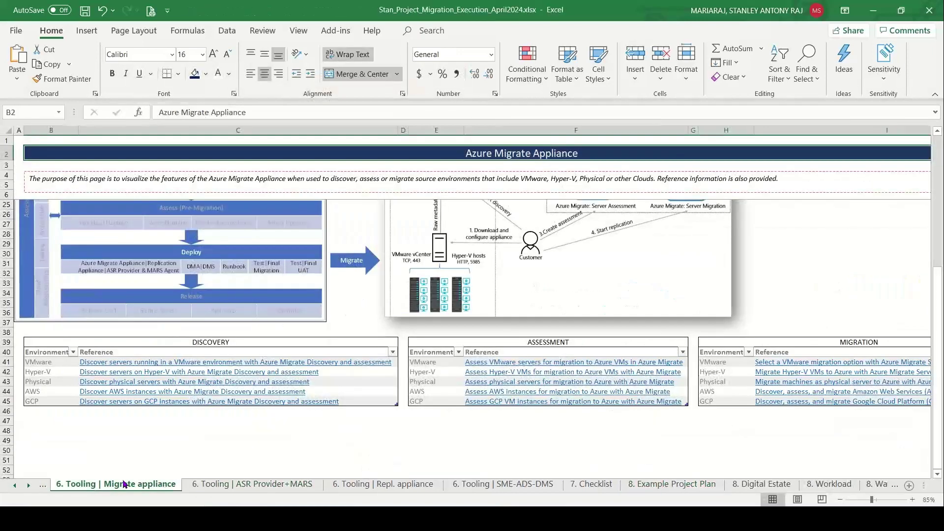
{"action": "left_click", "coordinate": [15, 490]}
{"action": "left_click", "coordinate": [14, 489]}
{"action": "left_click", "coordinate": [14, 489]}
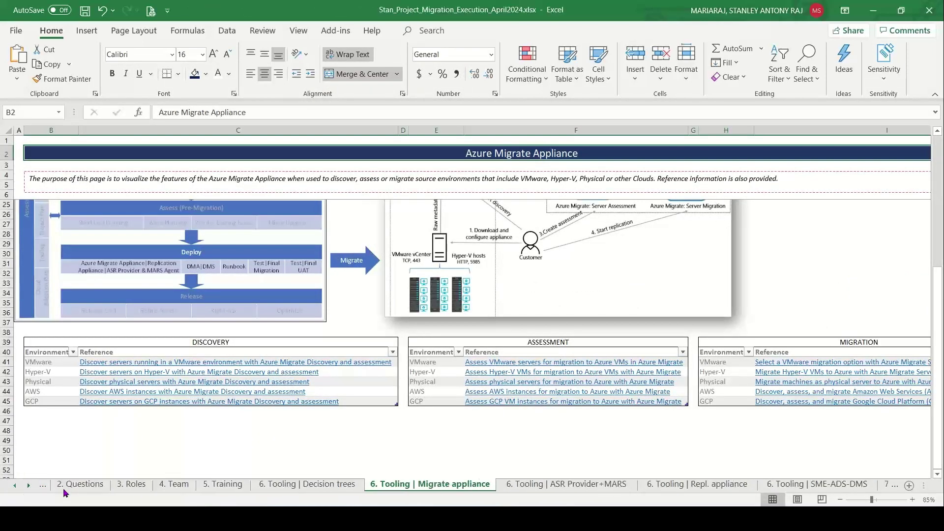
{"action": "left_click", "coordinate": [268, 486]}
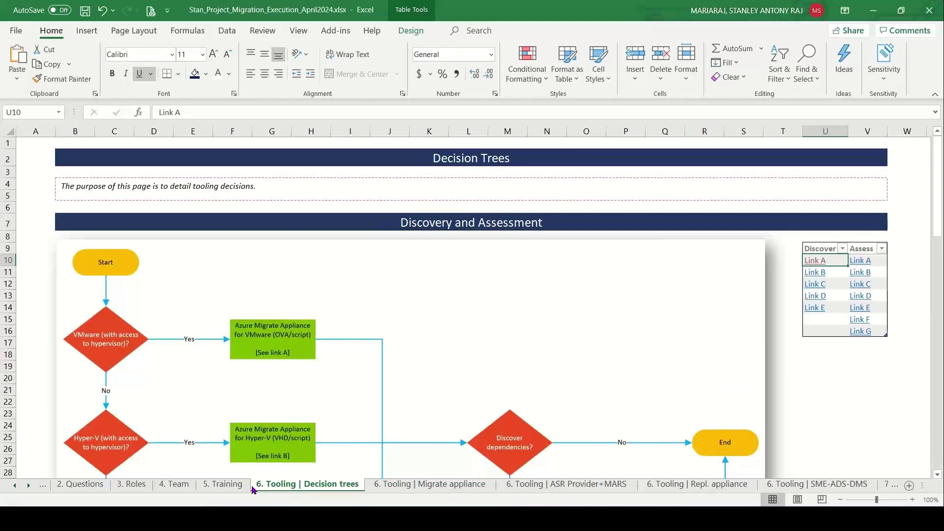
{"action": "left_click", "coordinate": [171, 487]}
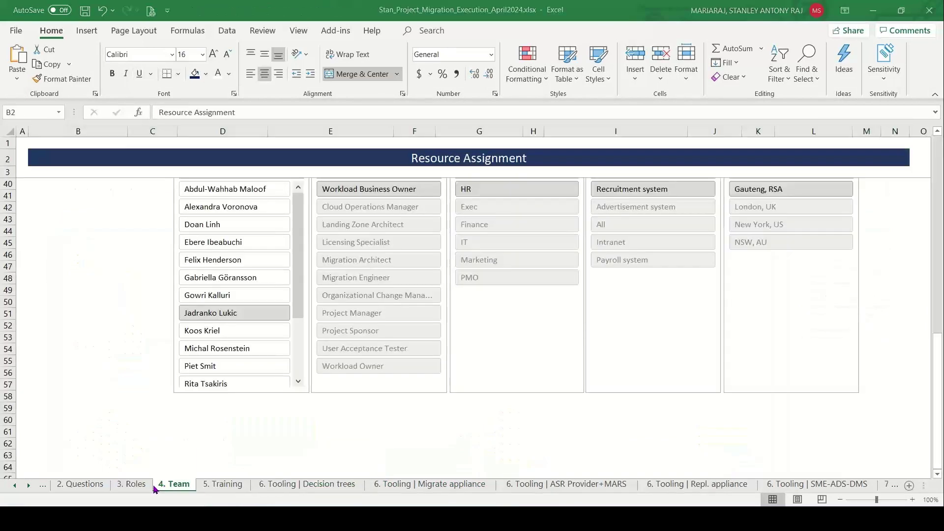
Step: Switch to the Book1 workbook and enter "Business Case / Process - Build" in cell D4 under METHODOLOGY
{"action": "key", "text": "alt+Tab"}
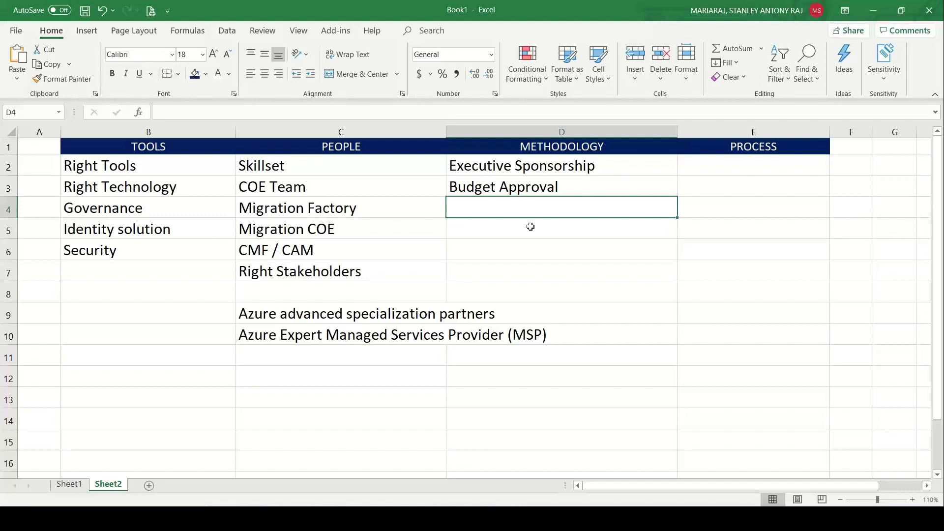
{"action": "type", "text": "Business C"}
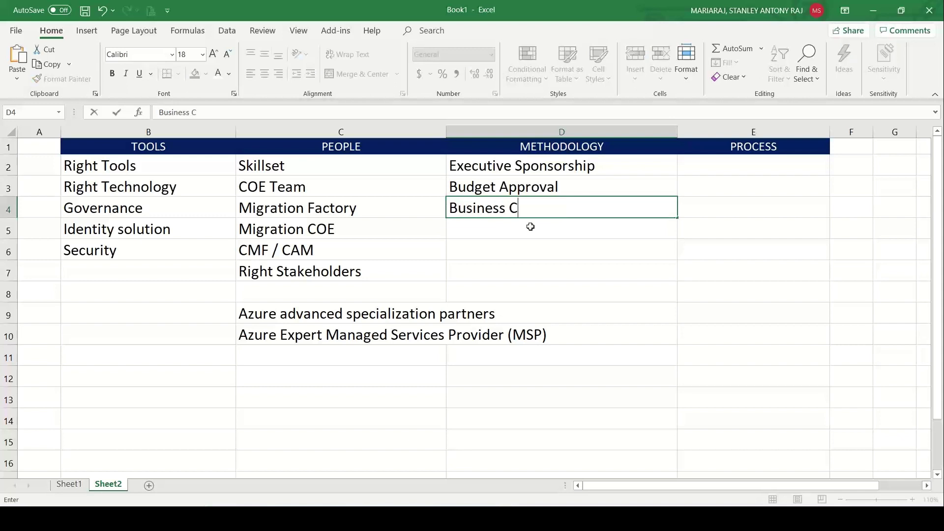
{"action": "type", "text": "ase / Proces"}
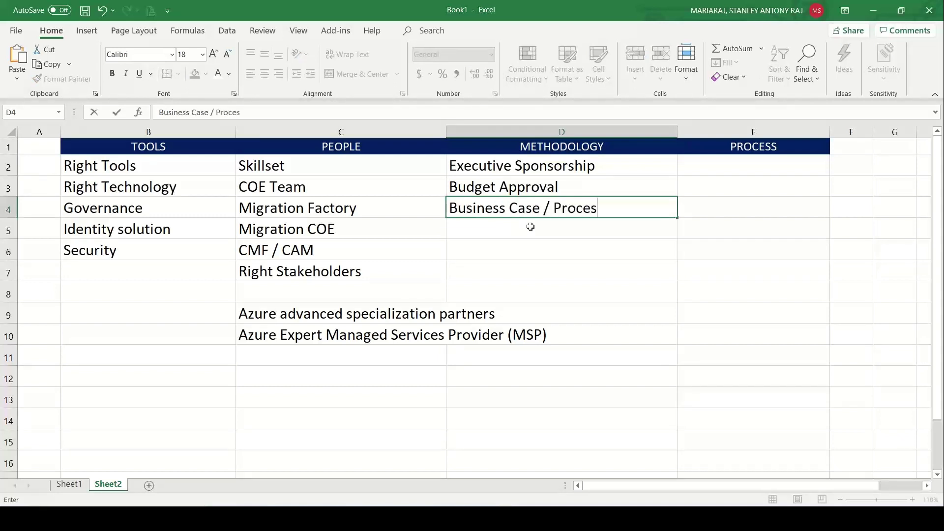
{"action": "type", "text": "s - Build"}
Step: Enter "Pilot (POC) > Non Prod > Prod" in cell D5 of the METHODOLOGY column
{"action": "left_click", "coordinate": [511, 232]}
{"action": "type", "text": "P"}
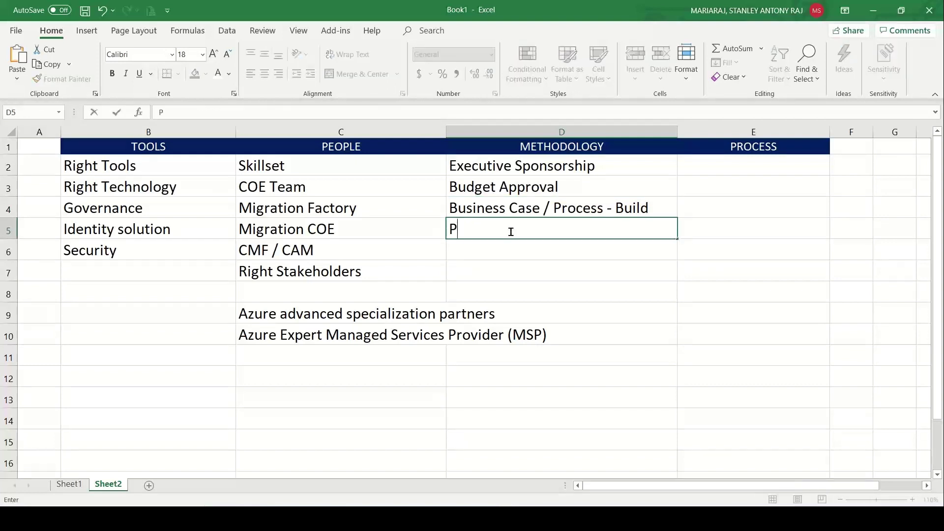
{"action": "type", "text": "ilot (POC) "}
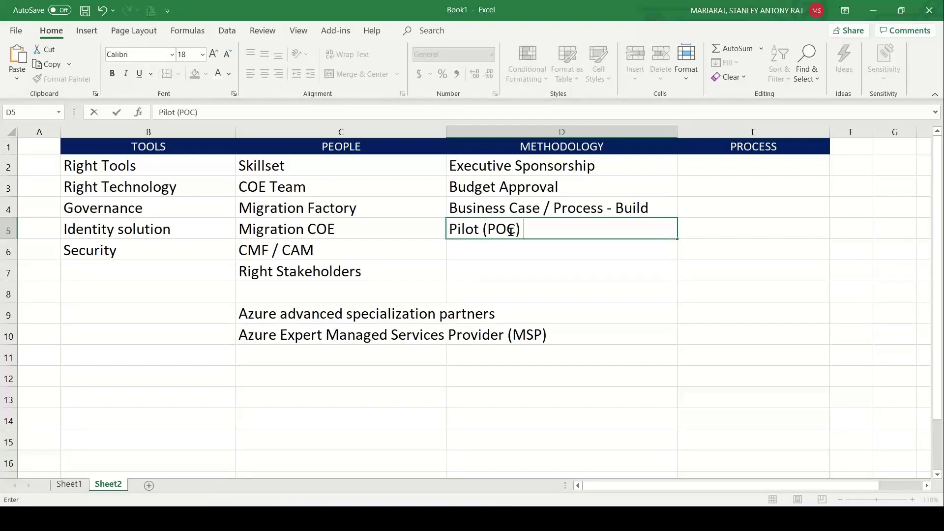
{"action": "type", "text": "> Non Prod > P"}
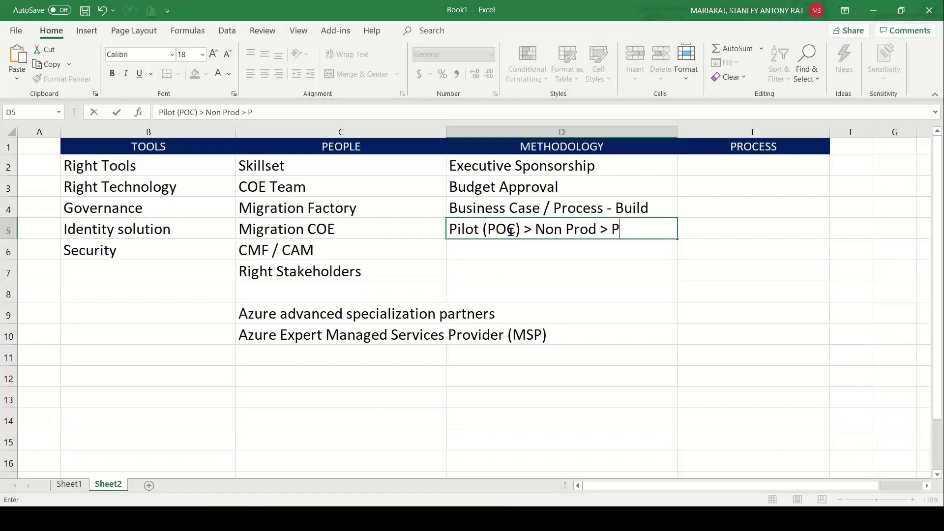
{"action": "type", "text": "r od"}
Step: Add "Migration Dashboard" in cell D6 and "Track / Optimize" in cell D7 of the METHODOLOGY column
{"action": "left_click", "coordinate": [493, 251]}
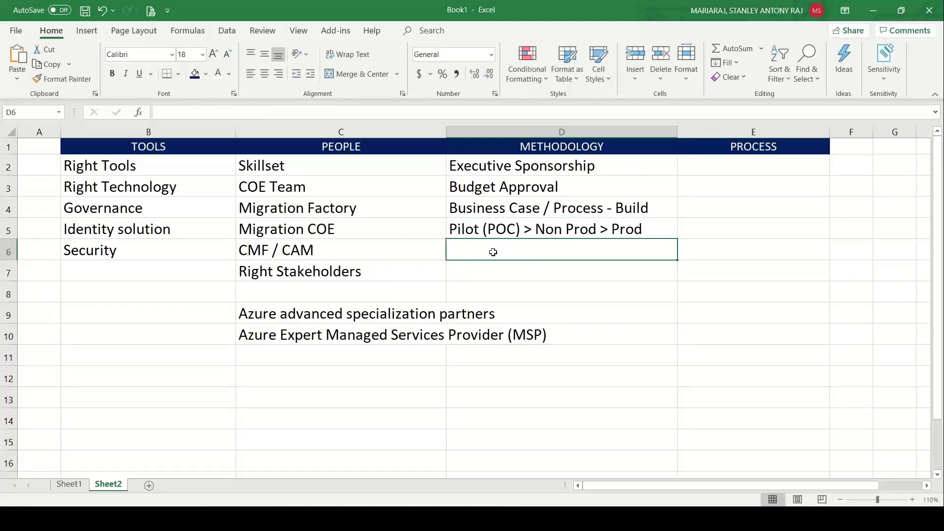
{"action": "type", "text": "Migration Das"}
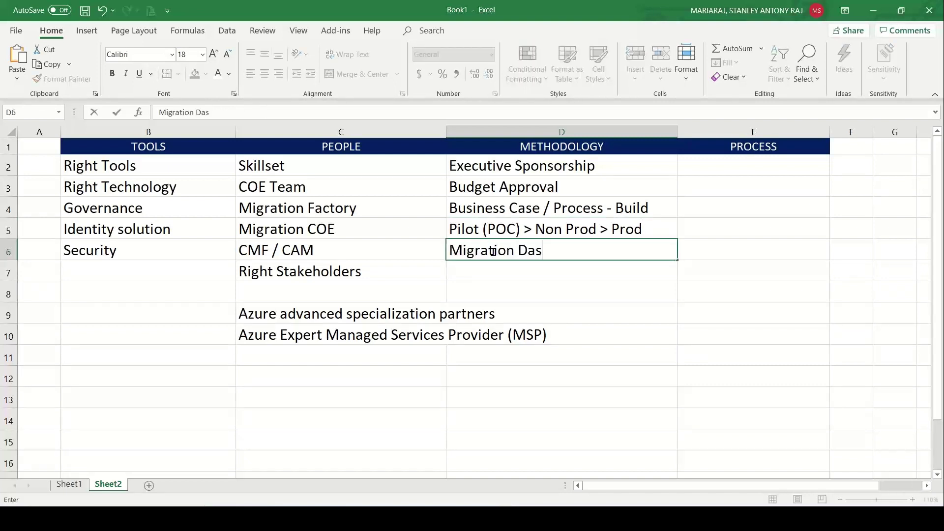
{"action": "type", "text": "hboard"}
{"action": "left_click", "coordinate": [516, 272]}
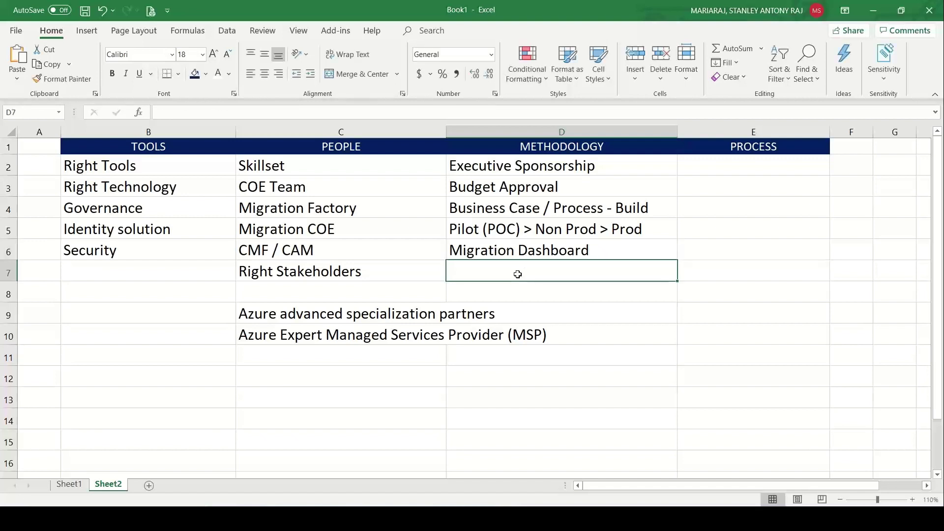
{"action": "type", "text": "Track / Optimize"}
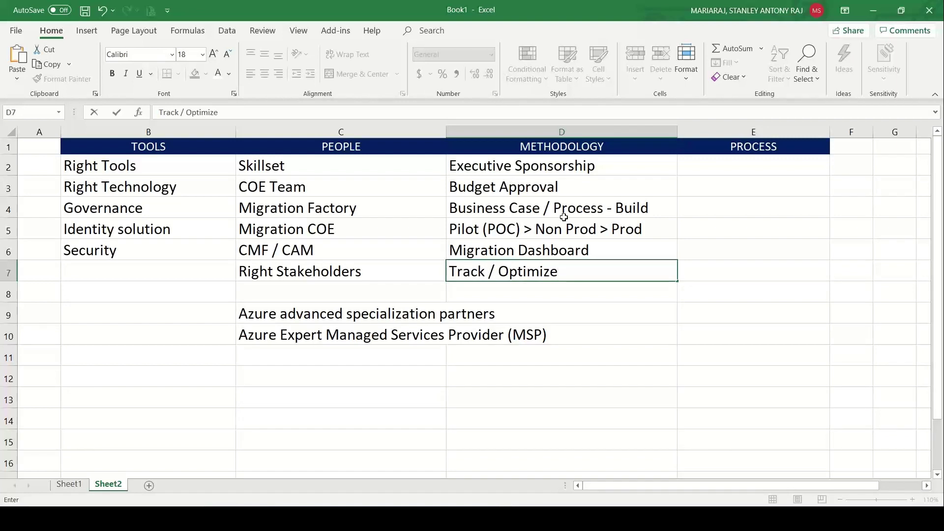
Step: Enter "TCO" in cell D8 of the METHODOLOGY column, below "Track / Optimize"
{"action": "left_click", "coordinate": [528, 198]}
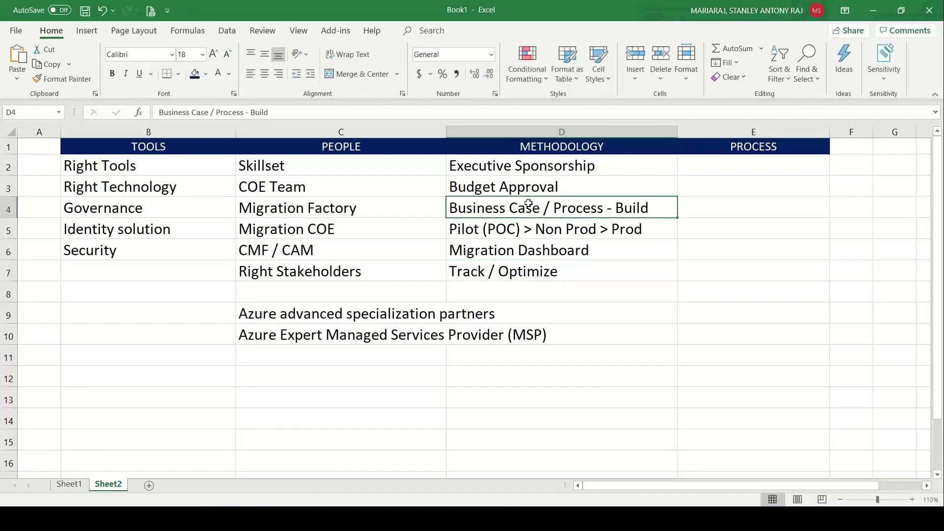
{"action": "left_click", "coordinate": [546, 283]}
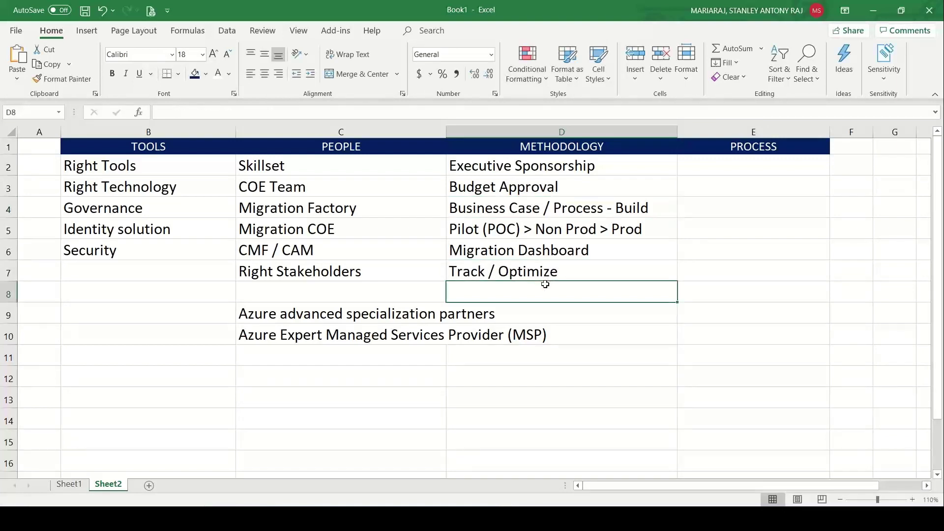
{"action": "type", "text": "TCO /"}
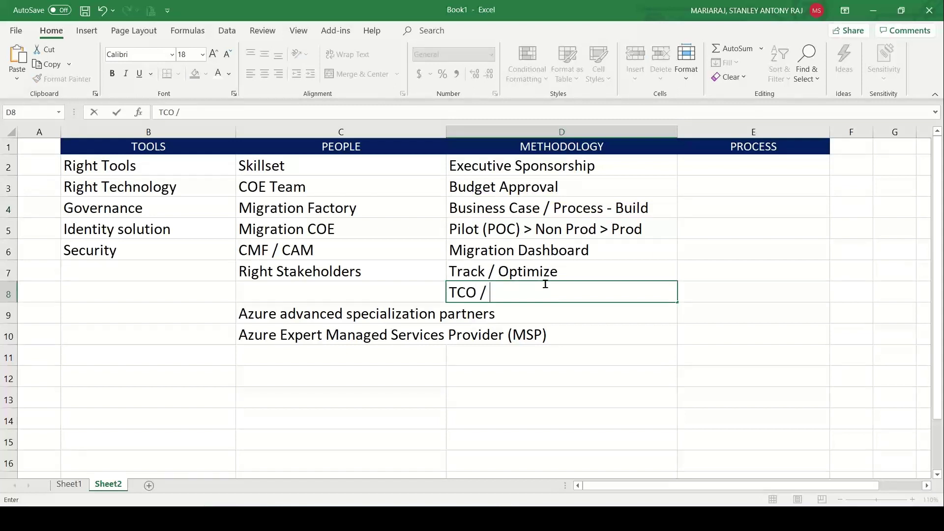
{"action": "key", "text": "BackSpace"}
{"action": "key", "text": "BackSpace"}
{"action": "key", "text": "BackSpace"}
{"action": "left_click", "coordinate": [509, 209]}
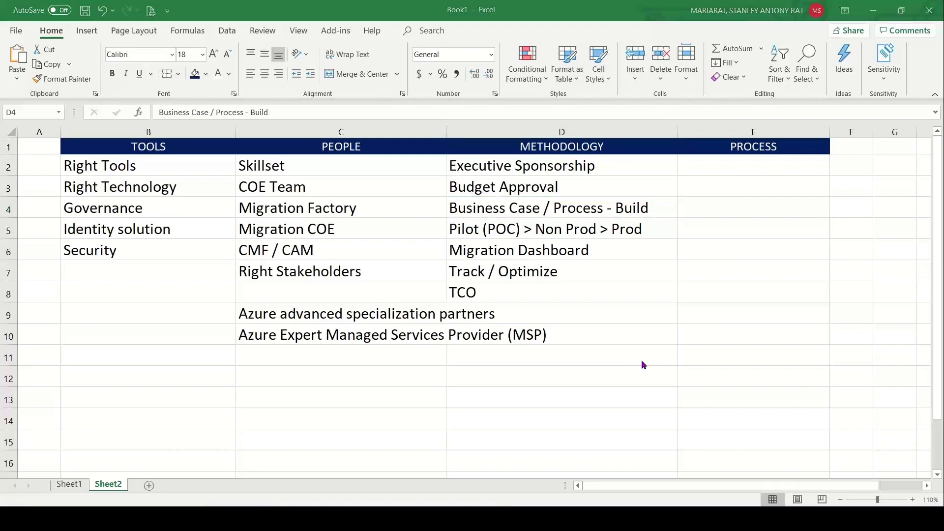
Step: Switch to Azure Migrate in the browser and open its "Servers, databases and web apps" page
{"action": "key", "text": "alt+Tab"}
{"action": "key", "text": "alt+Tab"}
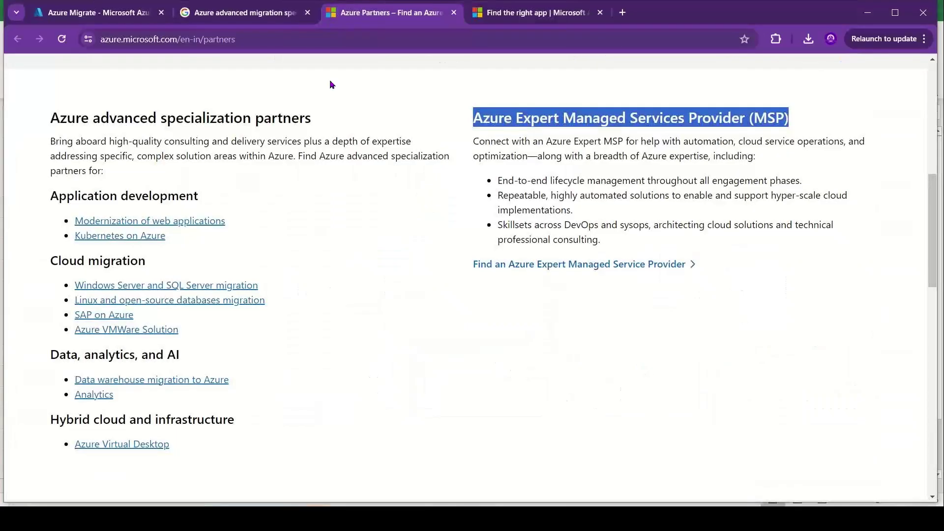
{"action": "key", "text": "ctrl+1"}
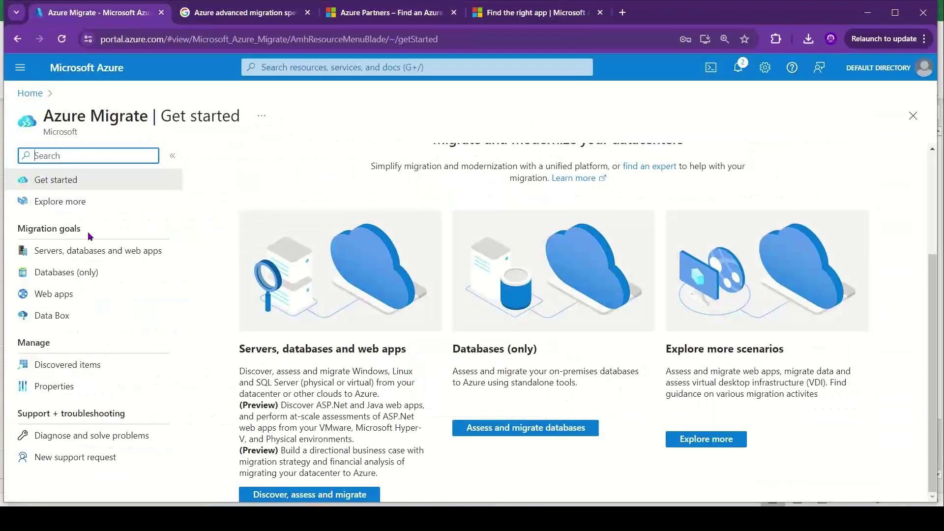
{"action": "left_click", "coordinate": [74, 249]}
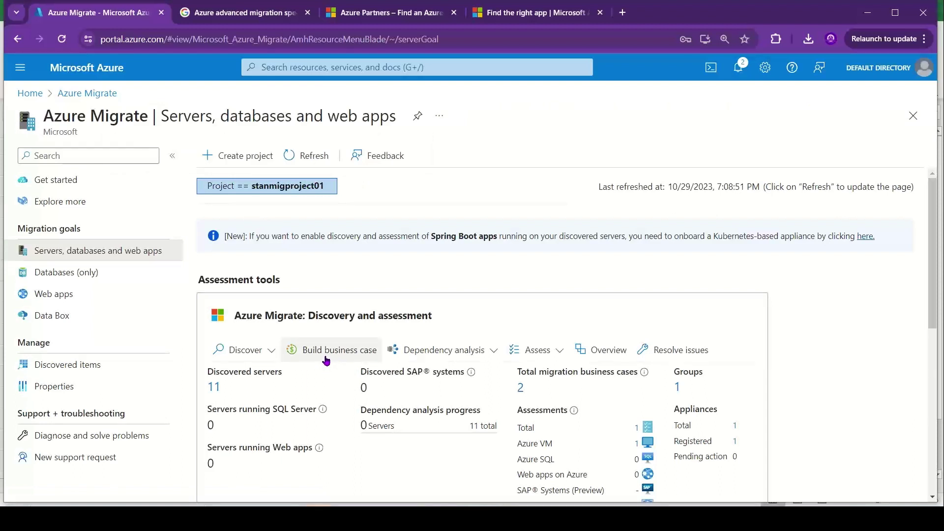
Step: Review the available migration projects and choose stanmigproject01 as the project filter
{"action": "left_click", "coordinate": [289, 191]}
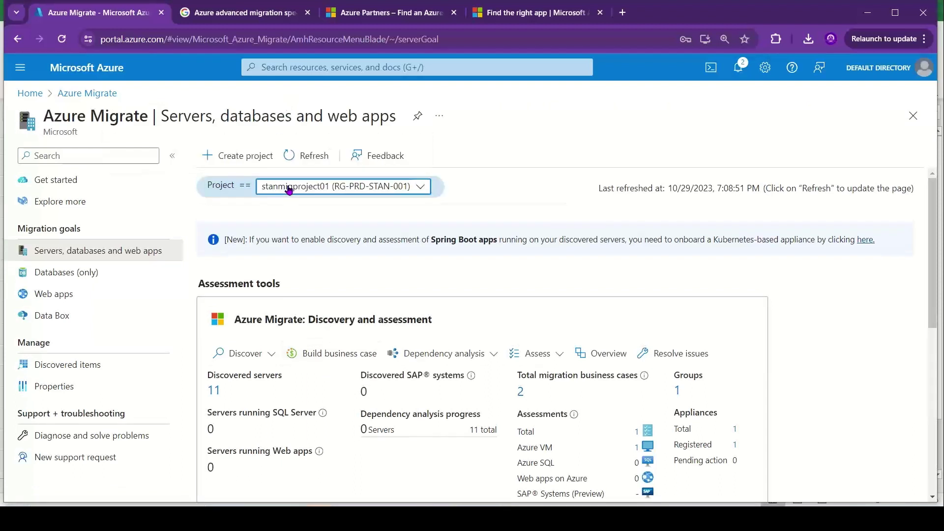
{"action": "left_click", "coordinate": [371, 186]}
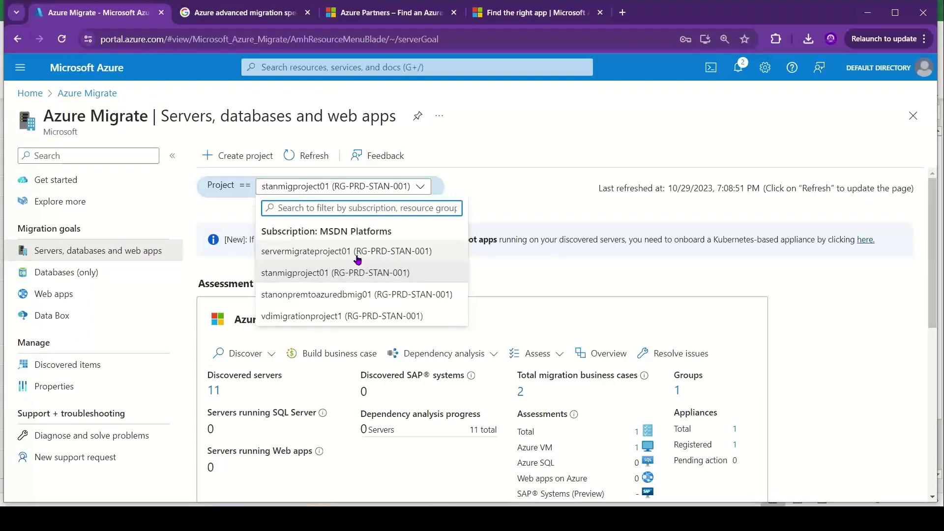
{"action": "left_click", "coordinate": [334, 275]}
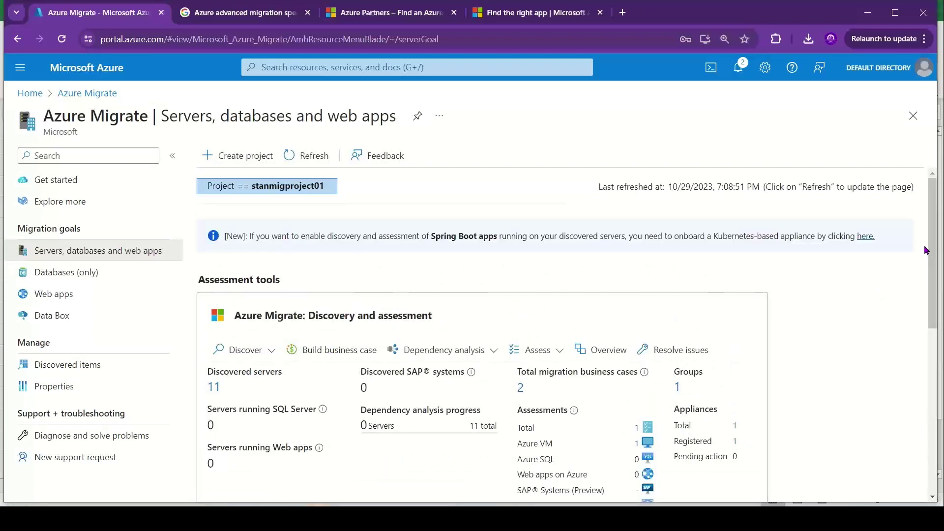
Step: View the Build business case form, return to the project page and look over its assessment and migration tools
{"action": "mouse_move", "coordinate": [926, 250]}
{"action": "left_mouse_down"}
{"action": "mouse_move", "coordinate": [940, 477]}
{"action": "mouse_move", "coordinate": [941, 258]}
{"action": "left_mouse_up"}
{"action": "left_click", "coordinate": [341, 339]}
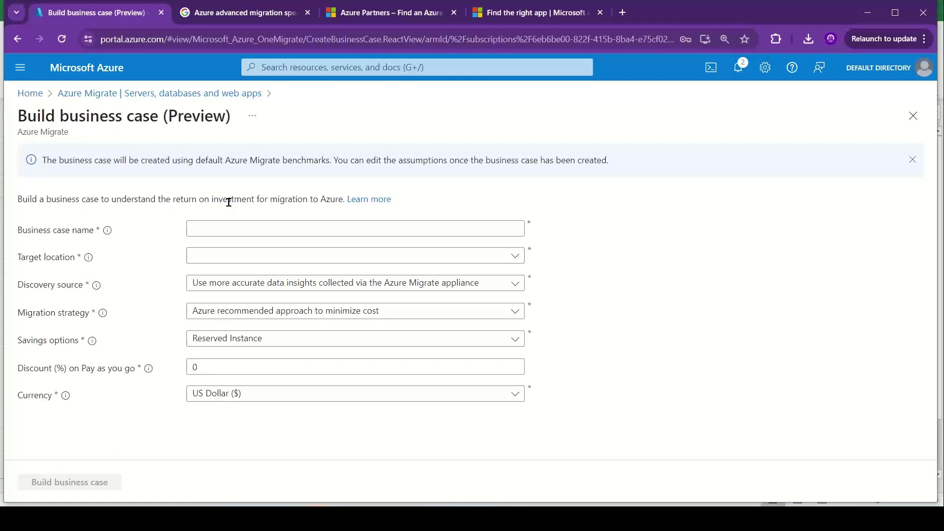
{"action": "left_click", "coordinate": [179, 94]}
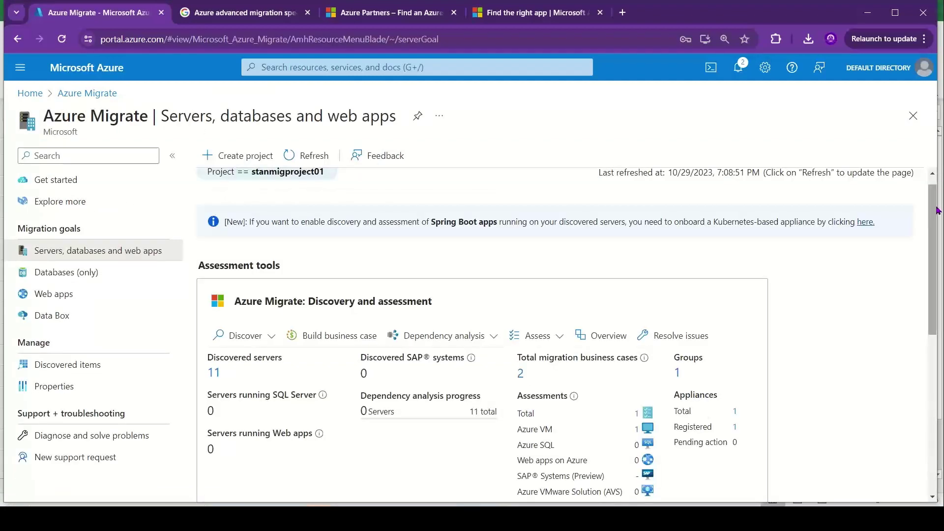
{"action": "left_click_drag", "start_coordinate": [937, 211], "coordinate": [940, 399]}
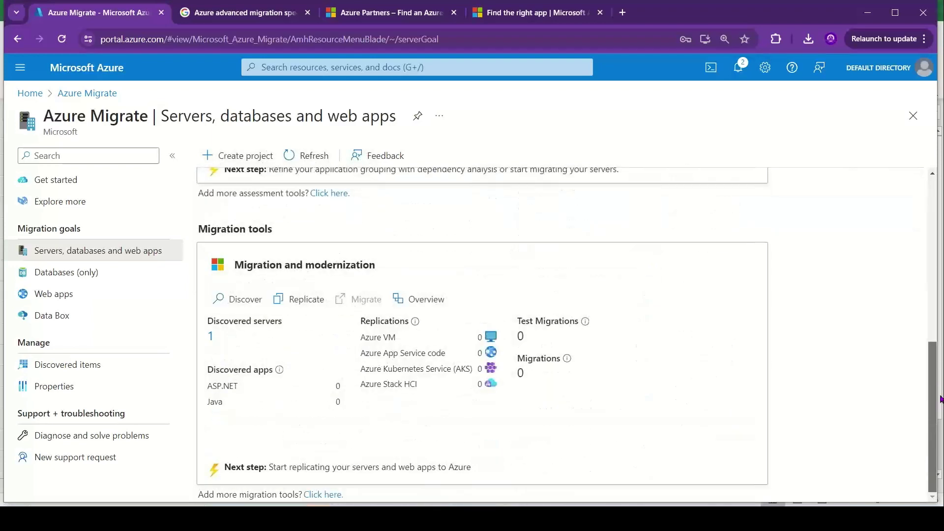
{"action": "scroll", "coordinate": [940, 399], "scroll_direction": "up", "scroll_amount": 8}
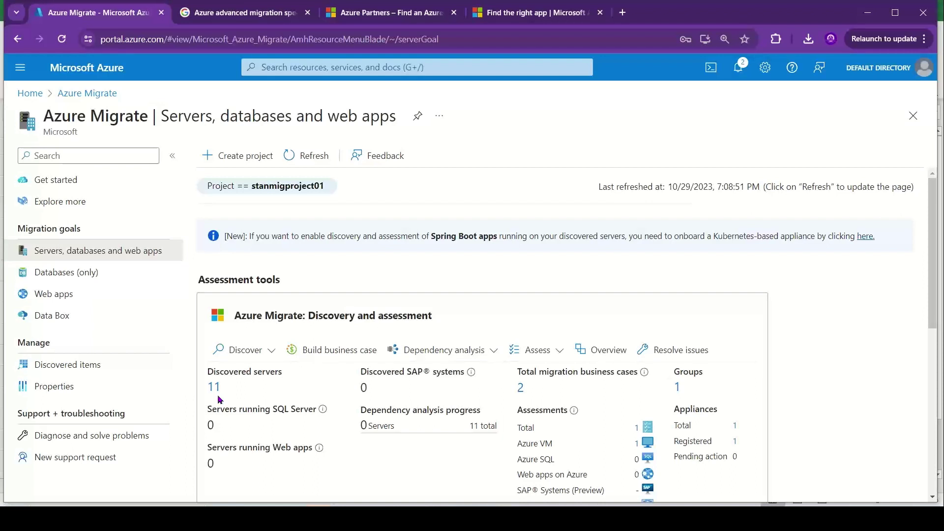
Step: Open import-based server discovery and highlight the "Download CSV template" heading on the Discover page
{"action": "left_click", "coordinate": [263, 353]}
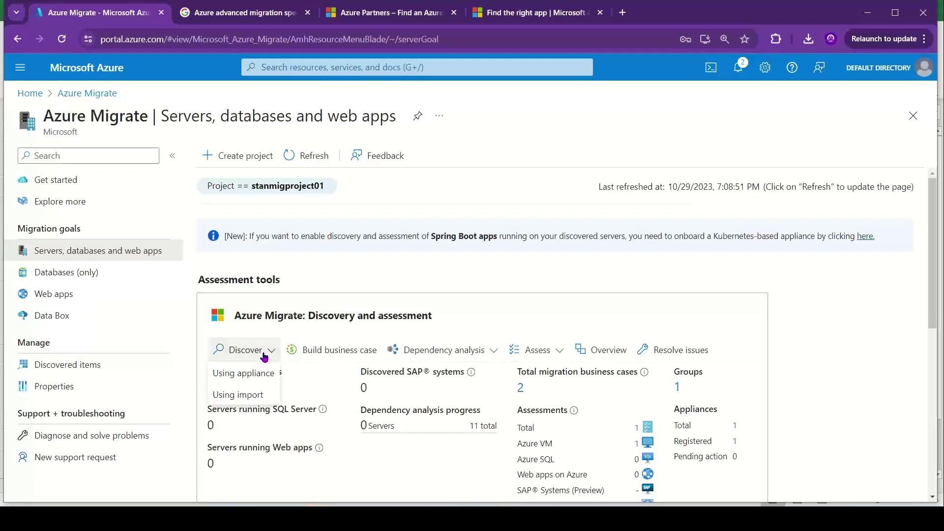
{"action": "left_click", "coordinate": [251, 394]}
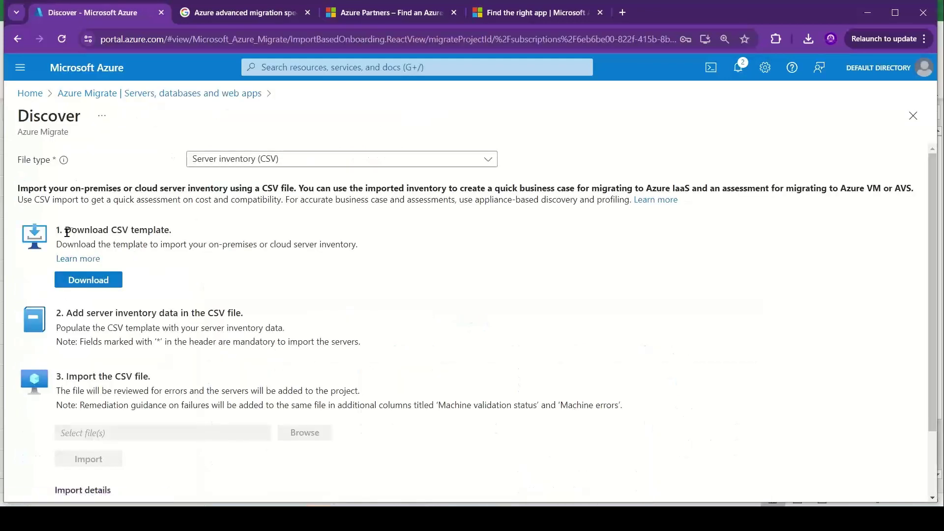
{"action": "left_click_drag", "start_coordinate": [65, 229], "coordinate": [173, 234]}
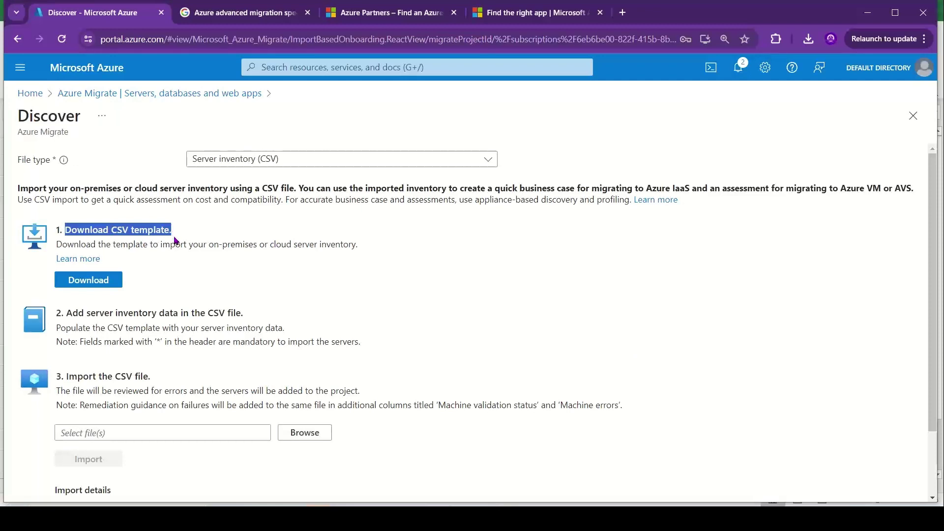
Step: Leave the Discover page, return to "Servers, databases and web apps" and view the available discovery methods
{"action": "left_click", "coordinate": [293, 433]}
{"action": "left_click", "coordinate": [224, 94]}
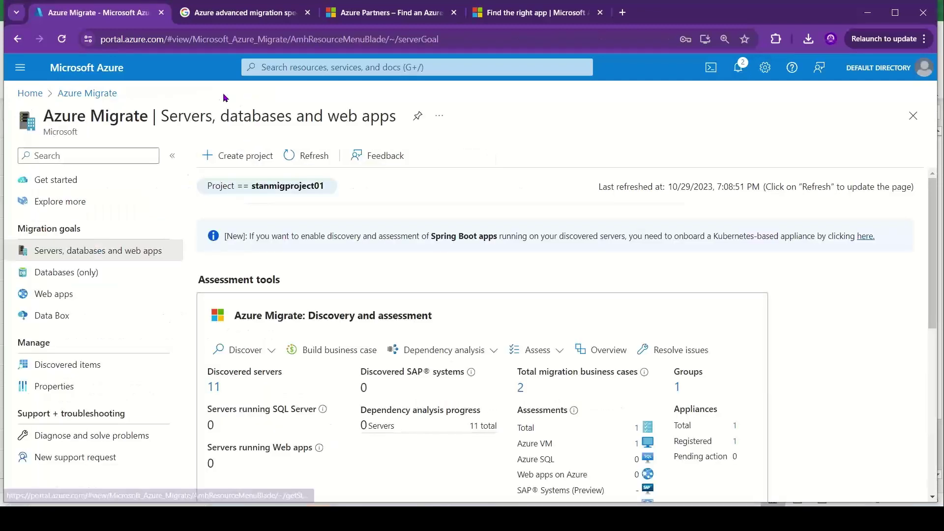
{"action": "left_click", "coordinate": [270, 348]}
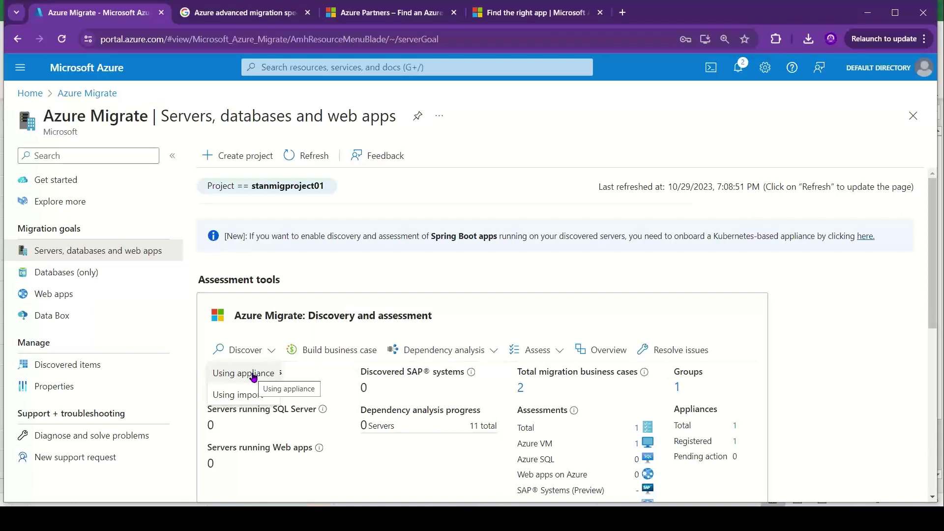
Step: Start a new business case for the migration project and name it stanprojectbc01
{"action": "left_click", "coordinate": [315, 352]}
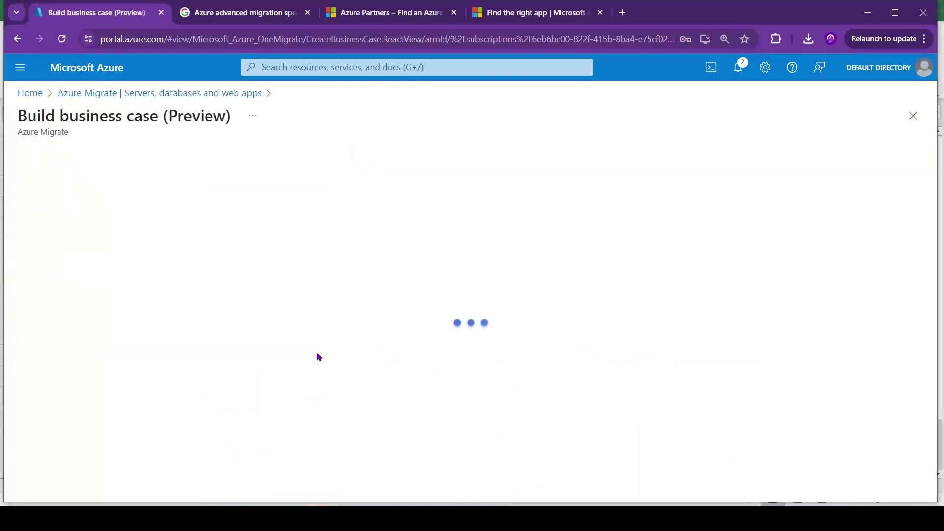
{"action": "left_click", "coordinate": [227, 230]}
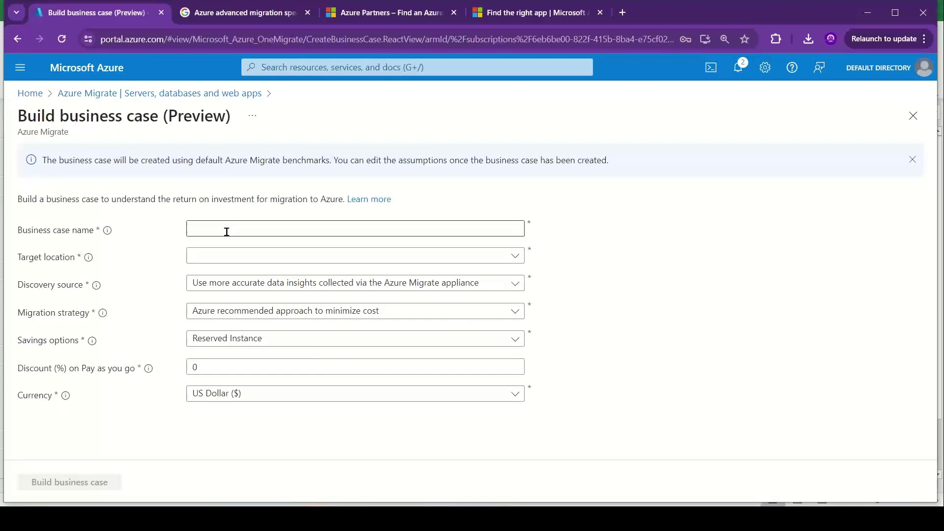
{"action": "type", "text": "stanprojec"}
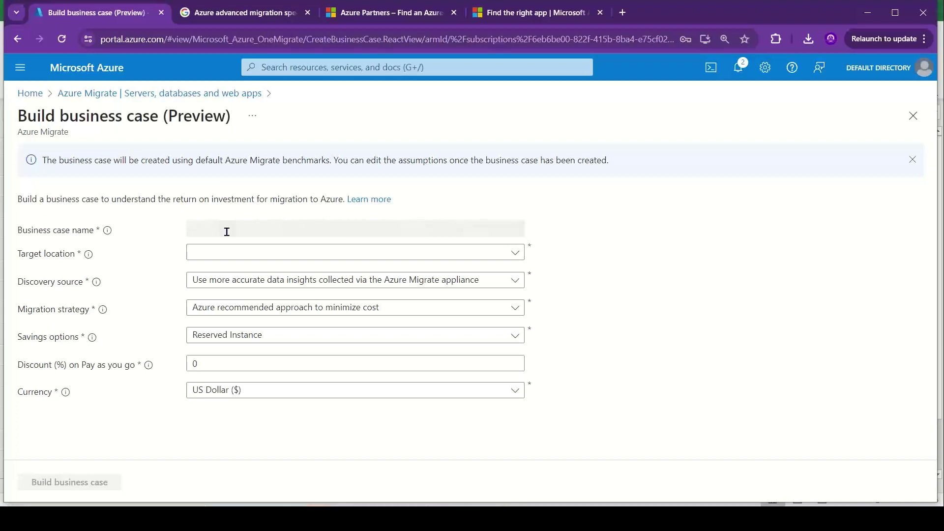
{"action": "type", "text": "tbc0"}
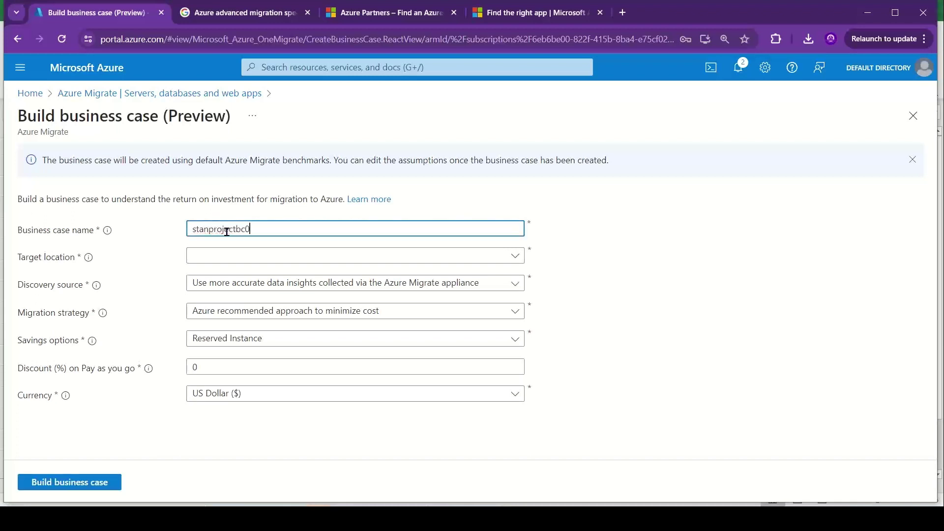
{"action": "type", "text": "1"}
Step: Look through the available regions and set the business case's target location to South India
{"action": "left_click", "coordinate": [248, 255]}
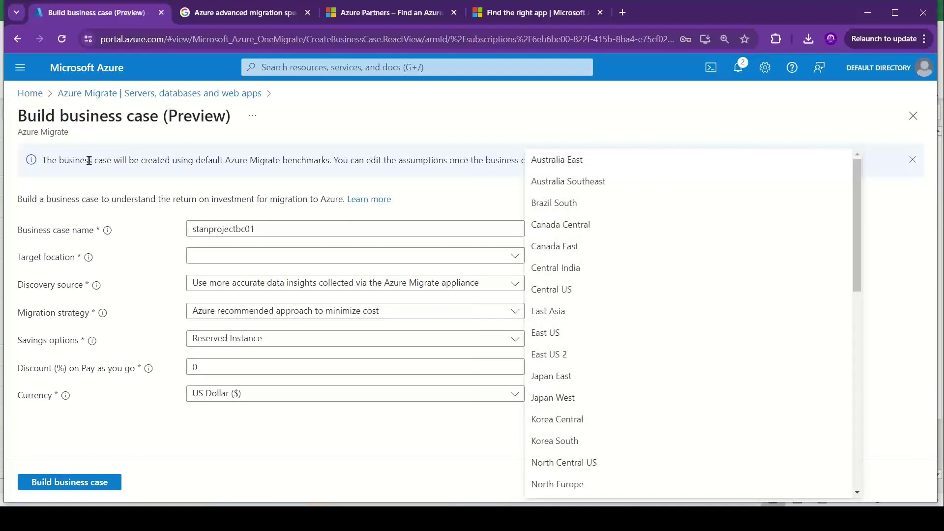
{"action": "left_click", "coordinate": [860, 327]}
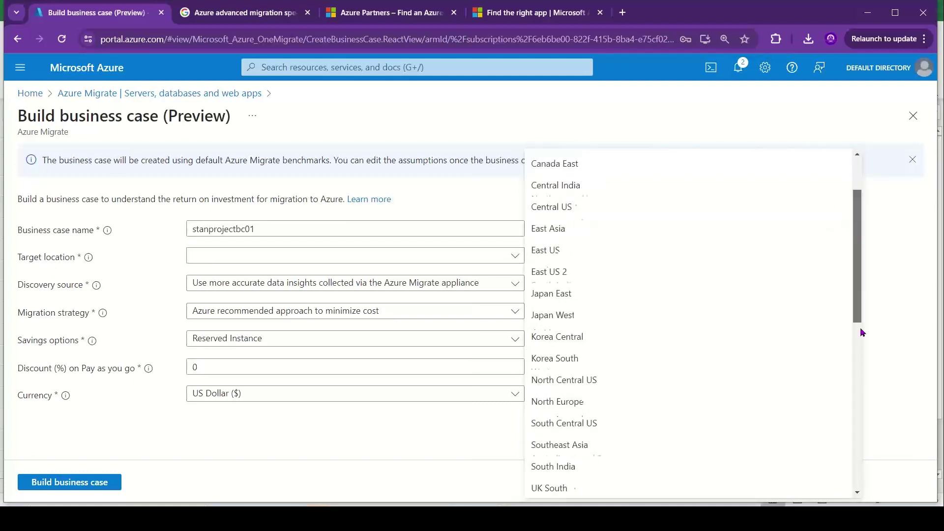
{"action": "left_click_drag", "start_coordinate": [864, 344], "coordinate": [866, 307]}
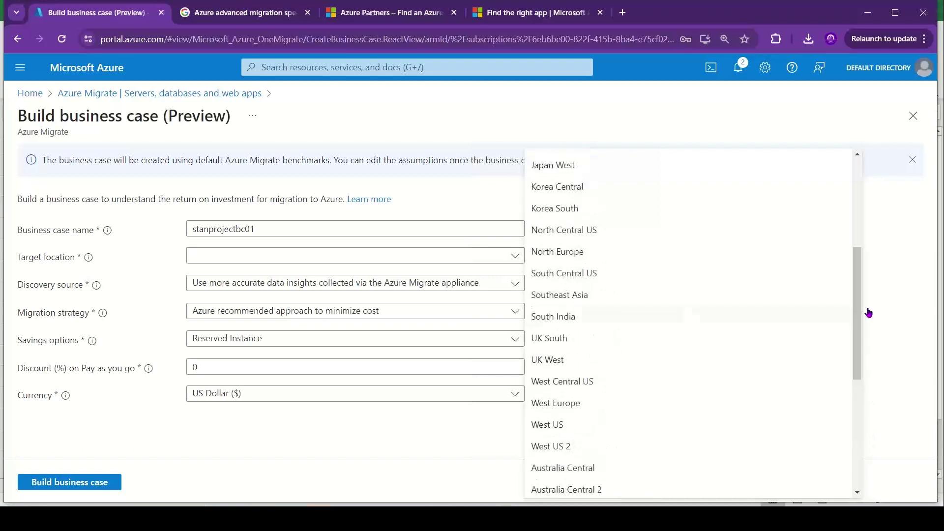
{"action": "left_click", "coordinate": [605, 316]}
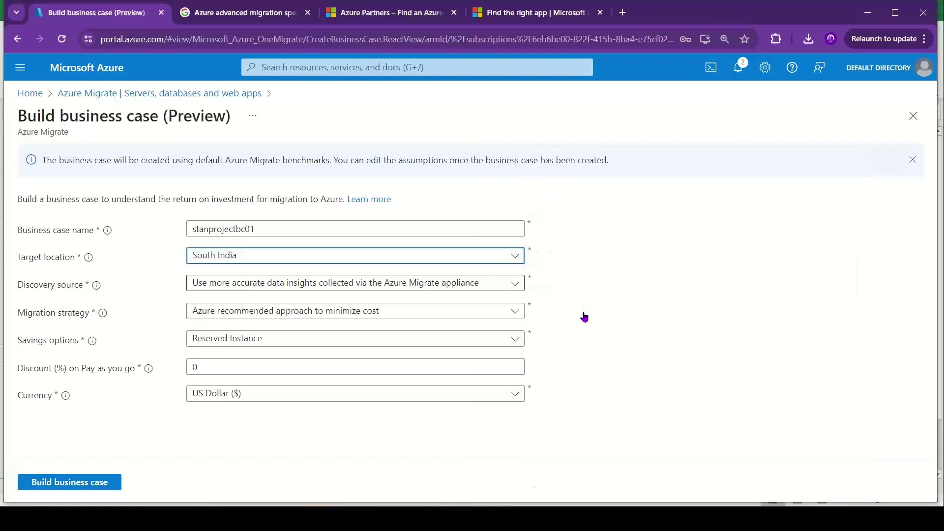
Step: Set the discovery source to servers imported using a CSV/RVTools file and the savings option to Reserved Instance + Azure Savings Plan
{"action": "left_click", "coordinate": [238, 283]}
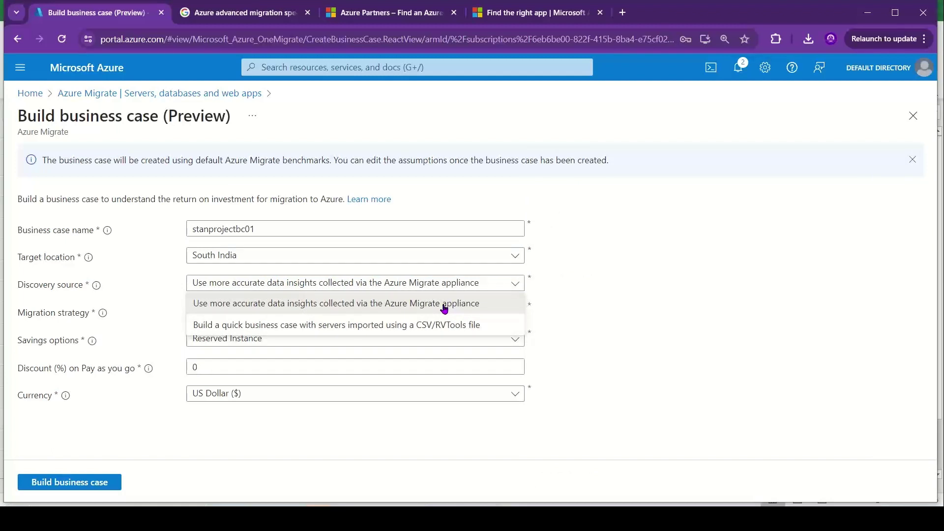
{"action": "left_click", "coordinate": [422, 325]}
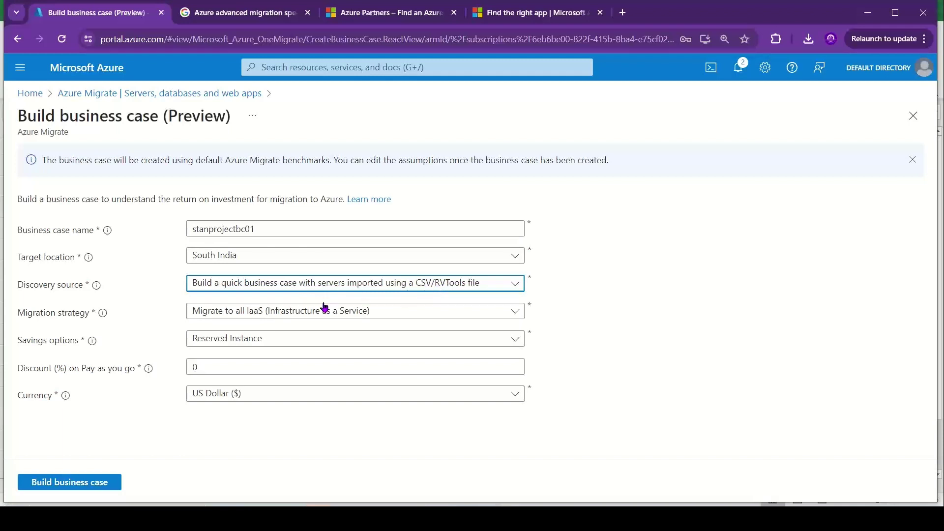
{"action": "left_click", "coordinate": [275, 339]}
{"action": "left_click", "coordinate": [264, 381]}
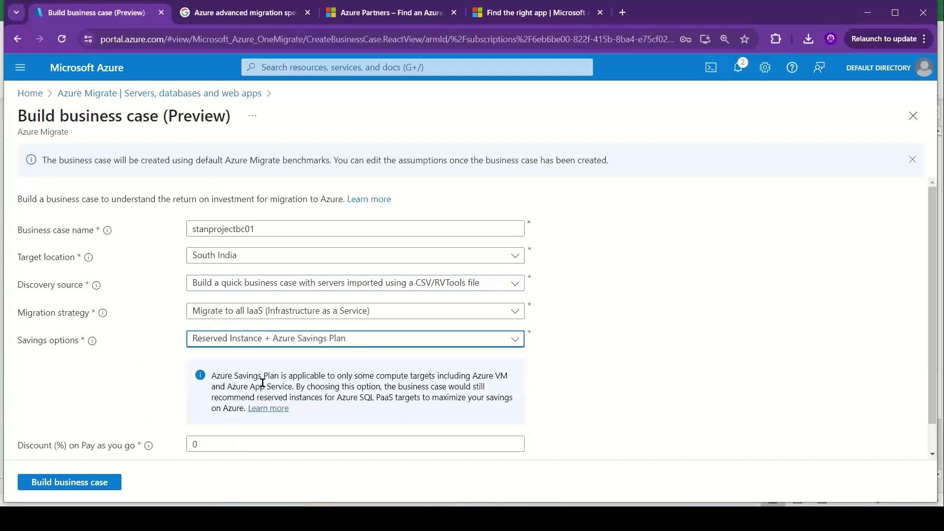
{"action": "left_click", "coordinate": [319, 340]}
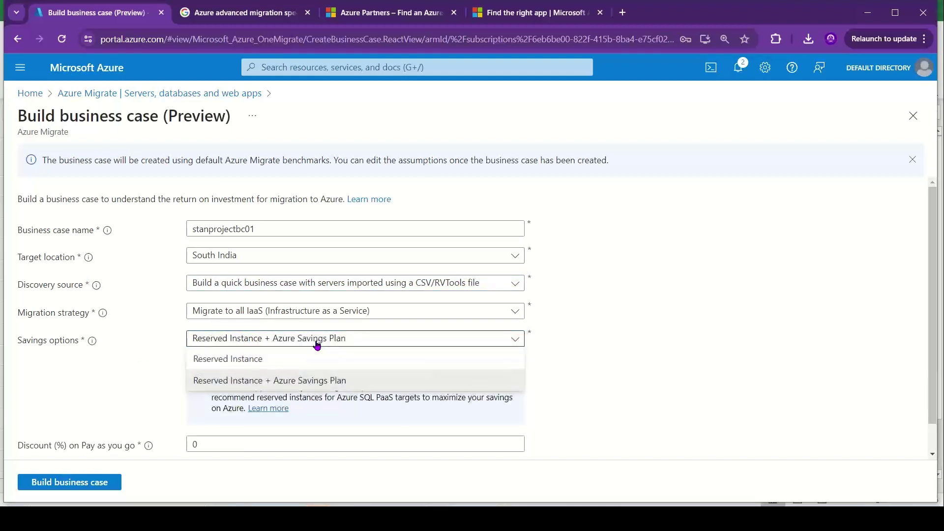
{"action": "left_click", "coordinate": [283, 376]}
Step: Set the pay-as-you-go discount to 30% and the business case currency to Indian Rupee (₹)
{"action": "scroll", "coordinate": [208, 456], "scroll_direction": "down", "scroll_amount": 2}
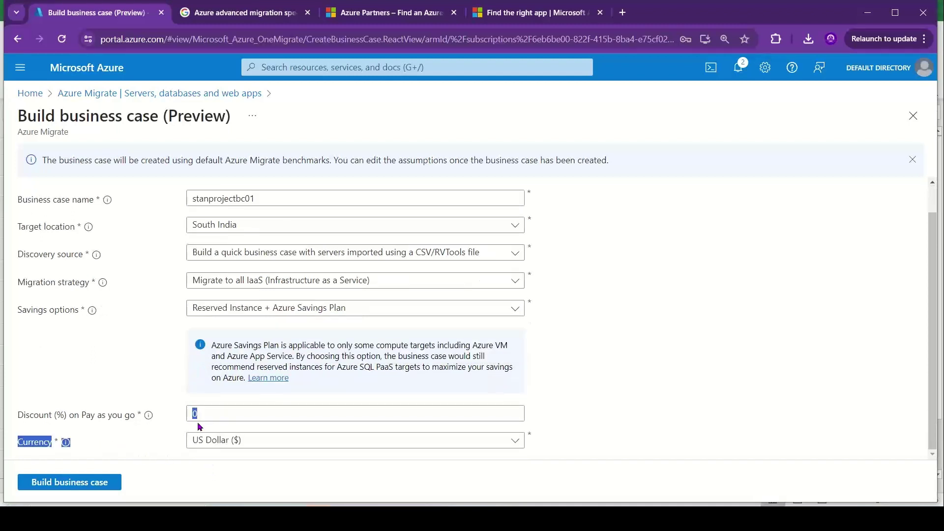
{"action": "left_click", "coordinate": [202, 408]}
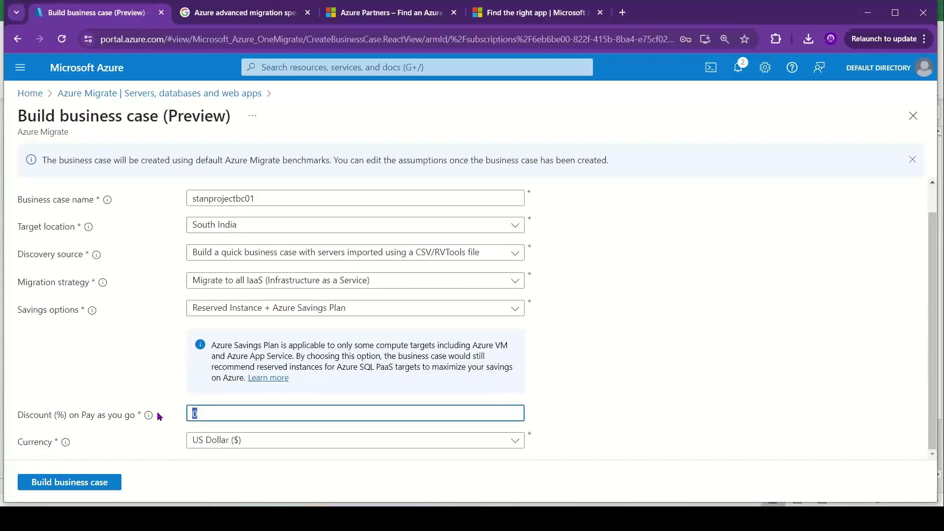
{"action": "type", "text": "30"}
{"action": "left_click", "coordinate": [690, 361]}
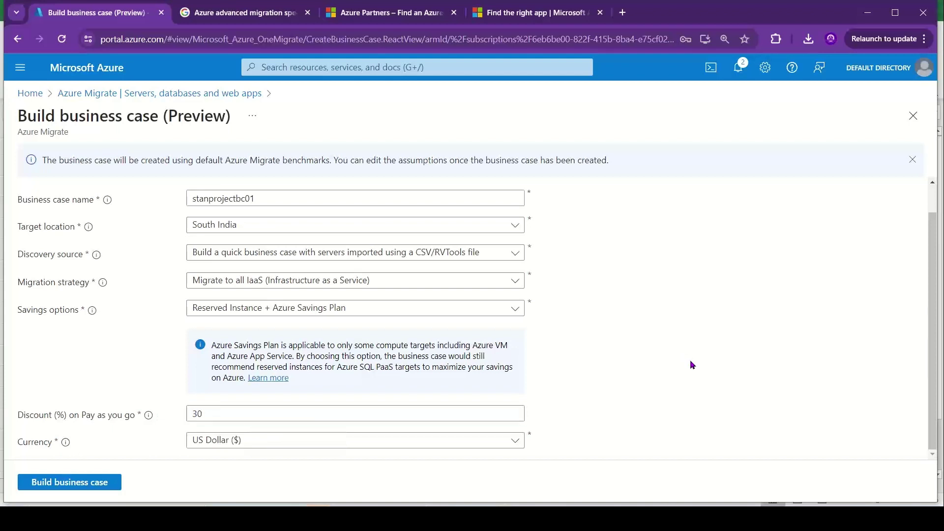
{"action": "left_click", "coordinate": [421, 442]}
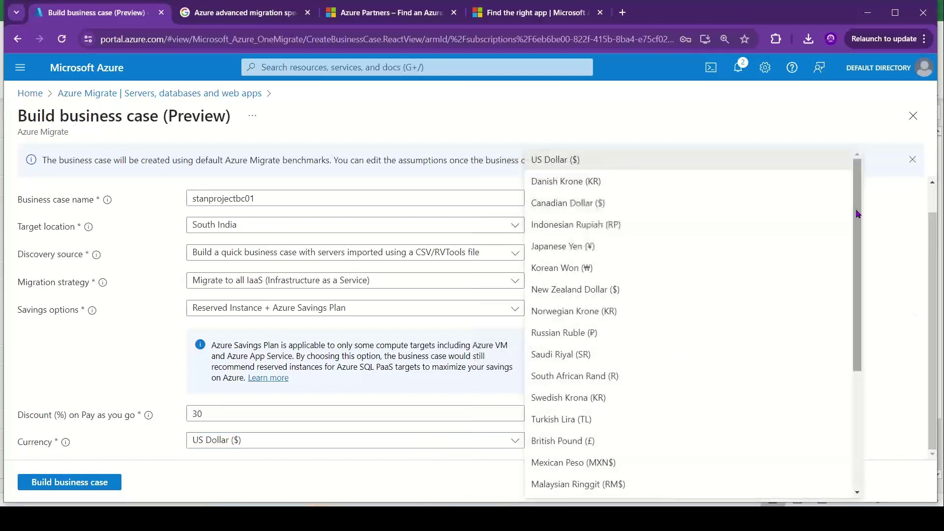
{"action": "scroll", "coordinate": [866, 305], "scroll_direction": "down", "scroll_amount": 2}
{"action": "scroll", "coordinate": [864, 303], "scroll_direction": "down", "scroll_amount": 2}
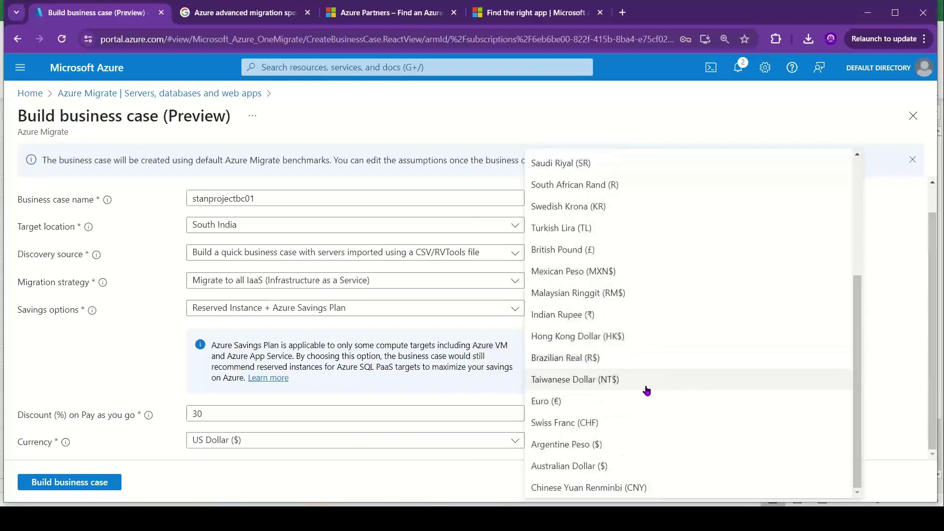
{"action": "left_click", "coordinate": [558, 313]}
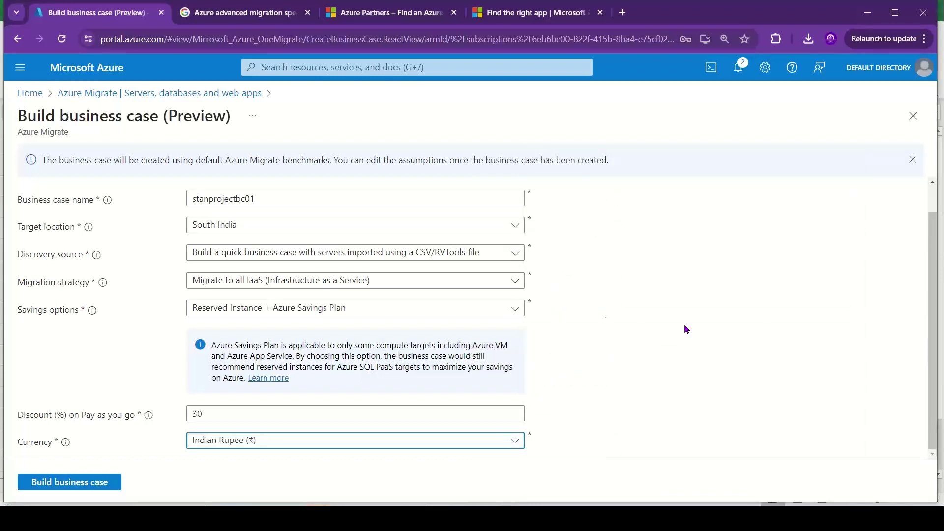
Step: Build the stanprojectbc01 business case, glancing at the Excel success-factors sheet before returning to the Azure portal in the browser
{"action": "left_click", "coordinate": [78, 481]}
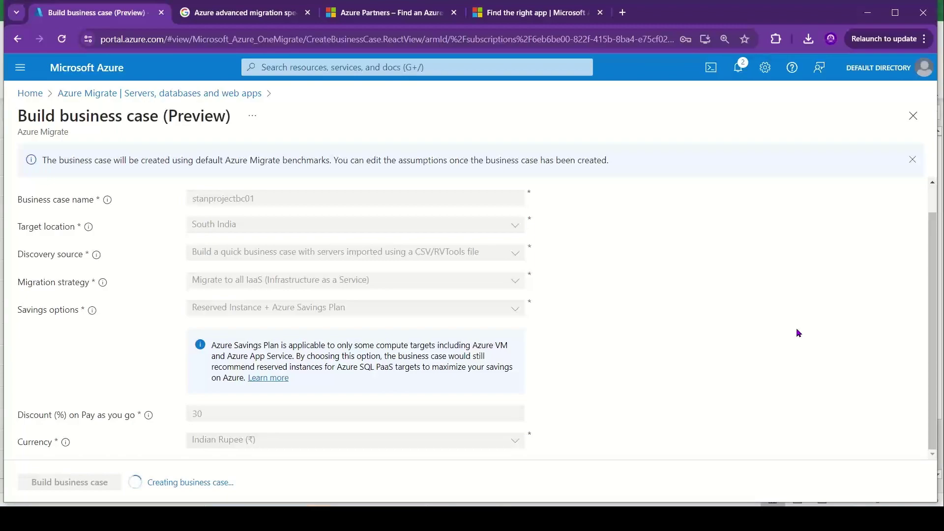
{"action": "key", "text": "alt+Tab"}
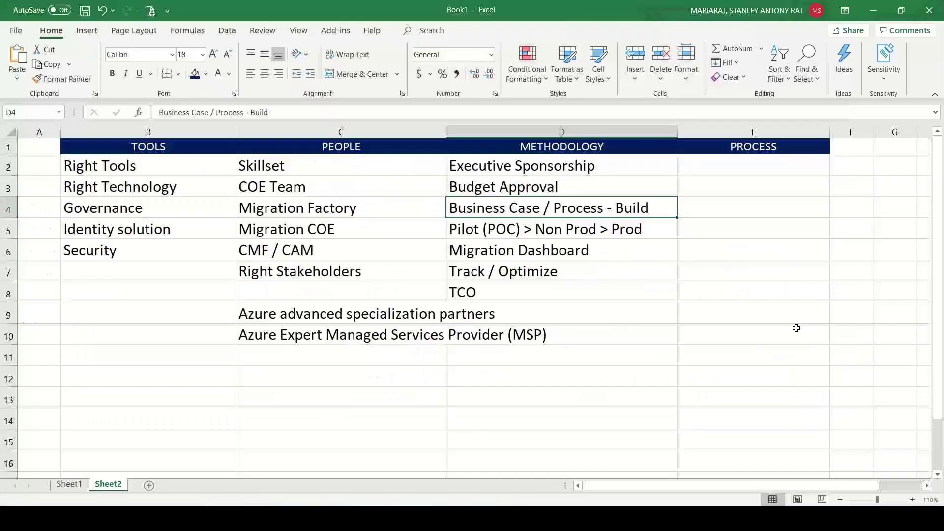
{"action": "key", "text": "alt+Tab"}
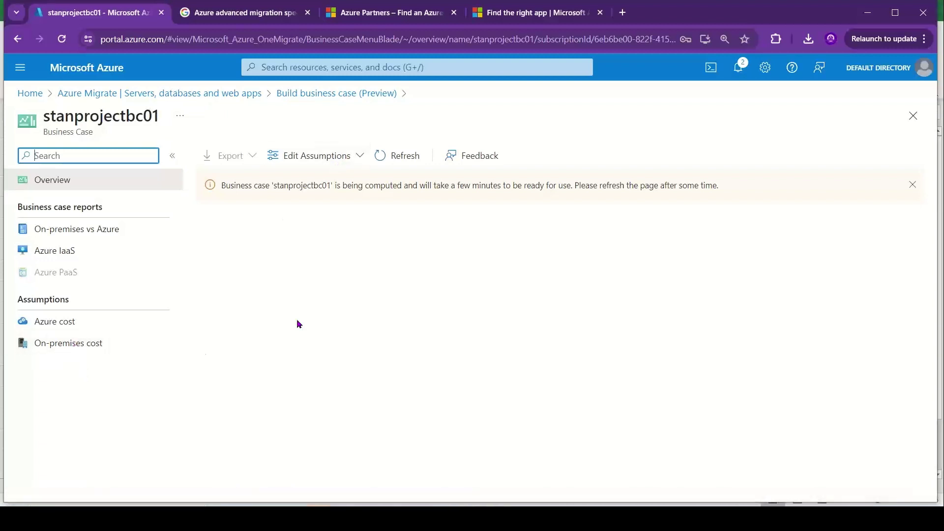
Step: Open the business case's on-premises cost assumptions and review the Compute section's SQL Server, Windows, Linux and VMware licensing costs
{"action": "left_click", "coordinate": [131, 345]}
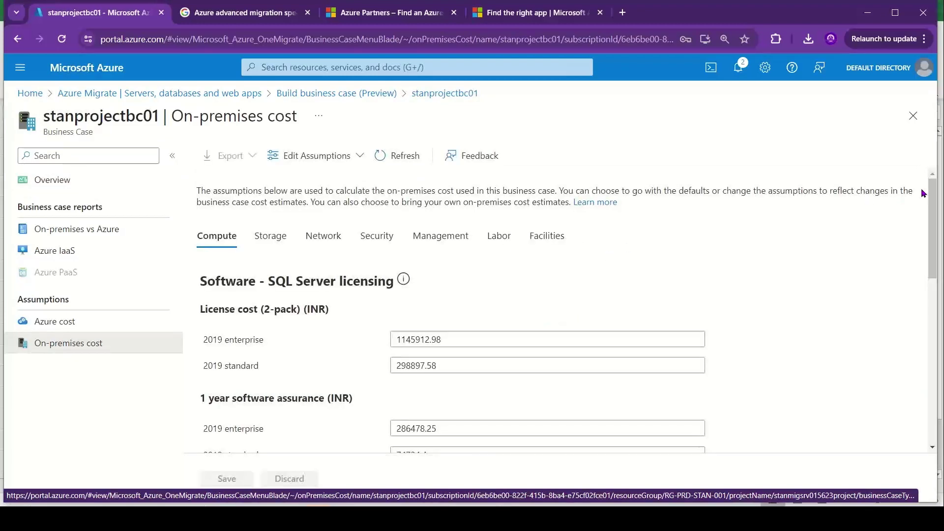
{"action": "left_click_drag", "start_coordinate": [932, 234], "coordinate": [939, 399]}
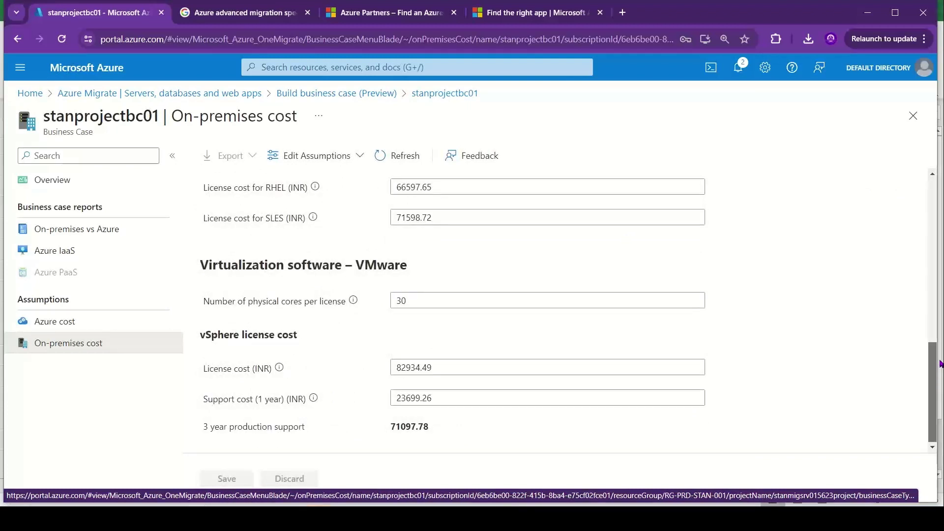
{"action": "scroll", "coordinate": [940, 350], "scroll_direction": "up", "scroll_amount": 1}
{"action": "scroll", "coordinate": [940, 347], "scroll_direction": "up", "scroll_amount": 1}
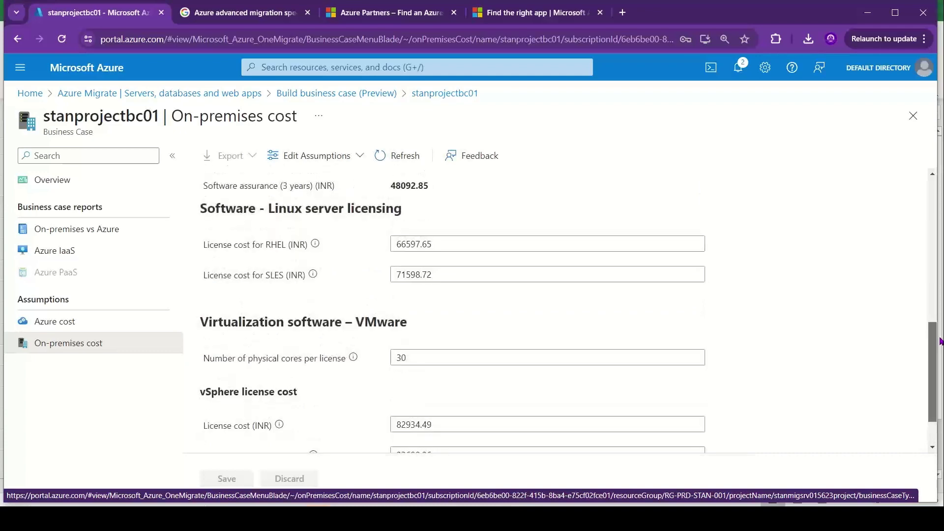
{"action": "scroll", "coordinate": [940, 340], "scroll_direction": "up", "scroll_amount": 5}
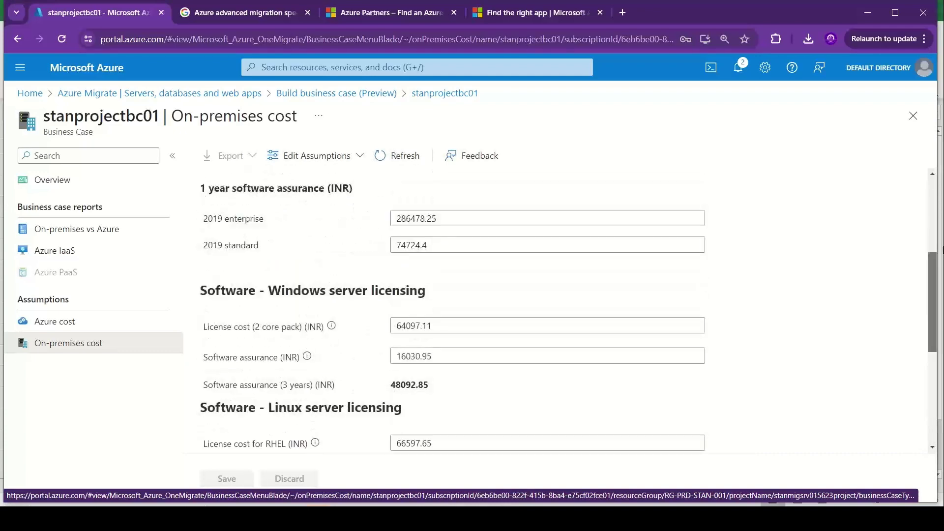
{"action": "scroll", "coordinate": [941, 340], "scroll_direction": "up", "scroll_amount": 5}
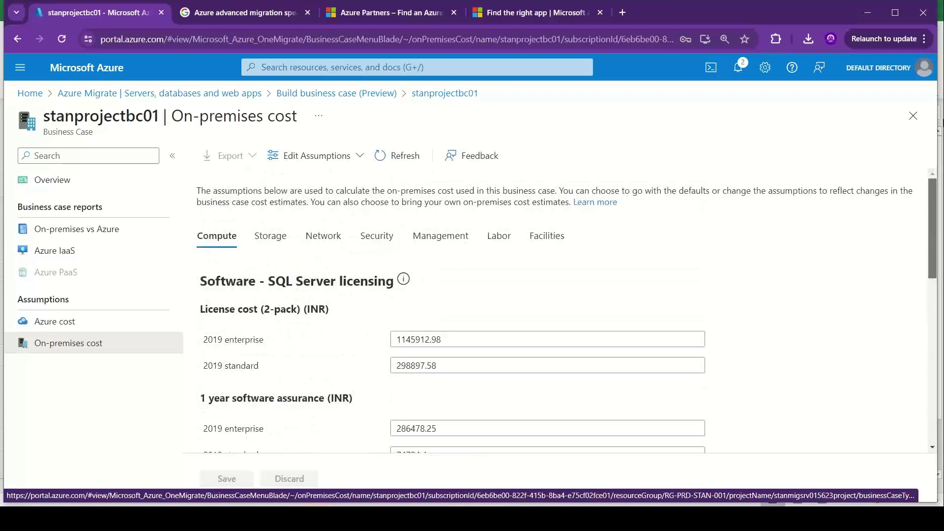
Step: Review the Storage, Network, Security, Management, Labor and Facilities cost assumptions, highlighting the average hourly rate label for an IT Administrator
{"action": "left_click", "coordinate": [273, 241]}
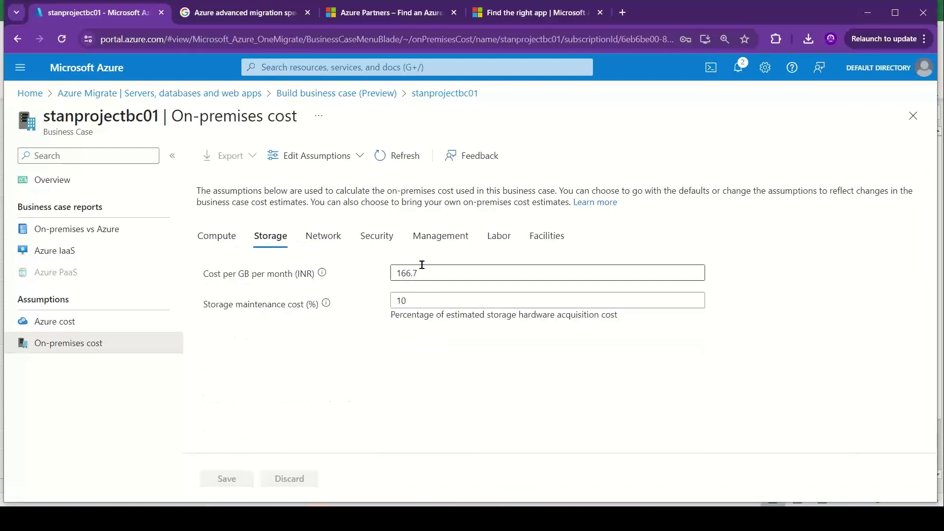
{"action": "left_click", "coordinate": [316, 236]}
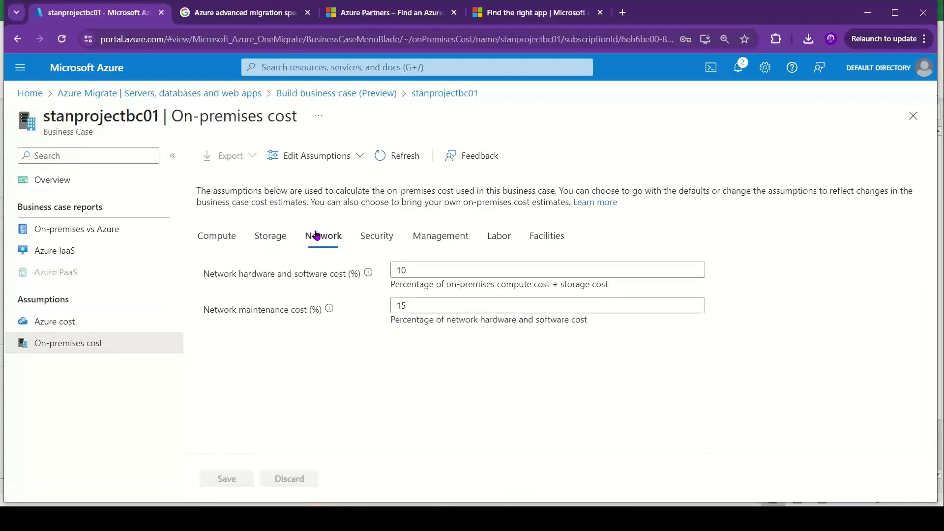
{"action": "left_click", "coordinate": [375, 235]}
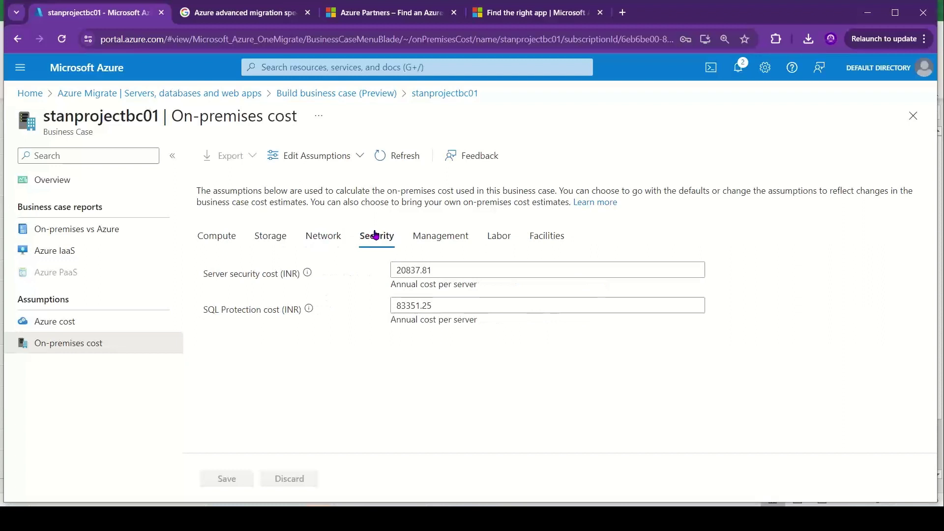
{"action": "left_click", "coordinate": [434, 244]}
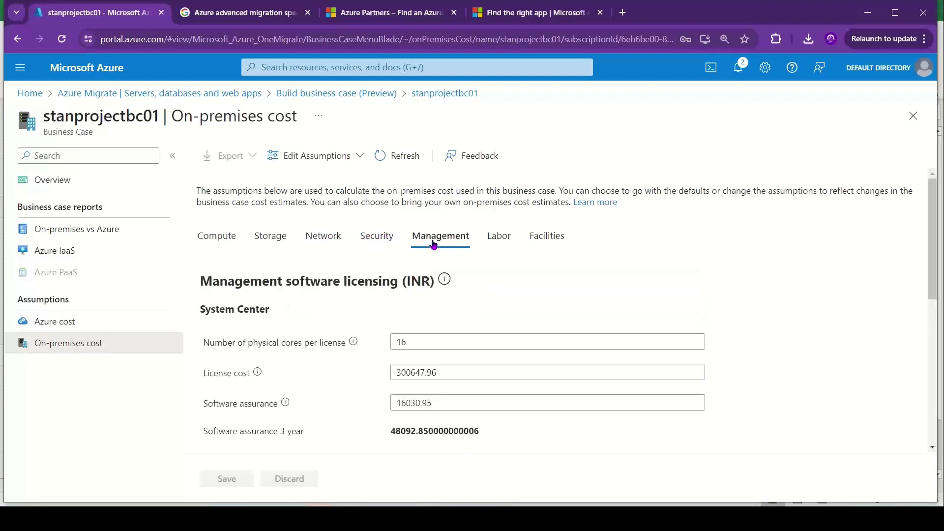
{"action": "left_click", "coordinate": [495, 246]}
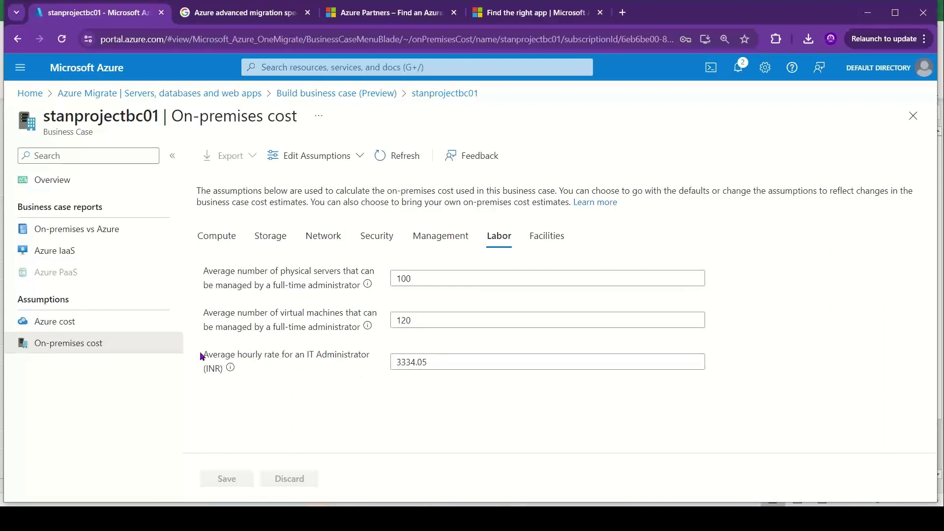
{"action": "left_click_drag", "start_coordinate": [203, 356], "coordinate": [371, 357]}
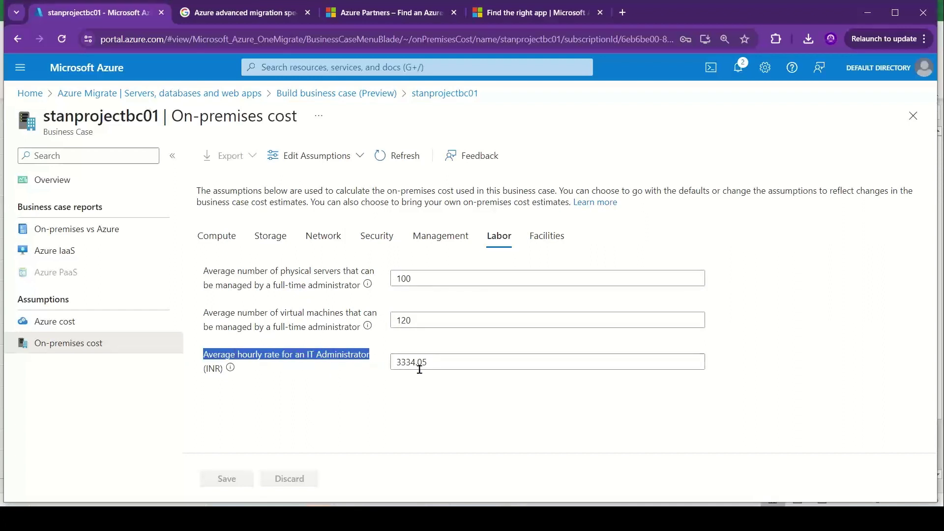
{"action": "left_click", "coordinate": [549, 239]}
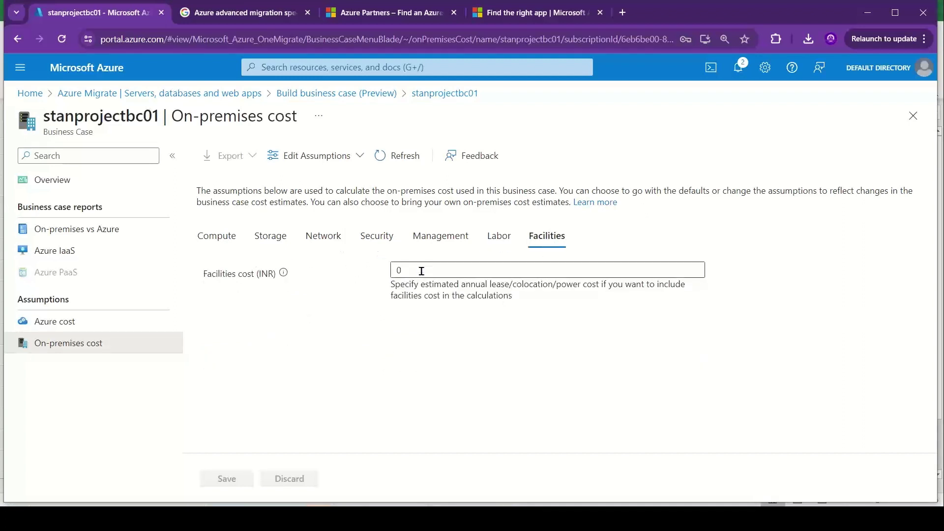
Step: Set the Facilities cost to 100000 INR in the on-premises cost assumptions
{"action": "double_click", "coordinate": [400, 271]}
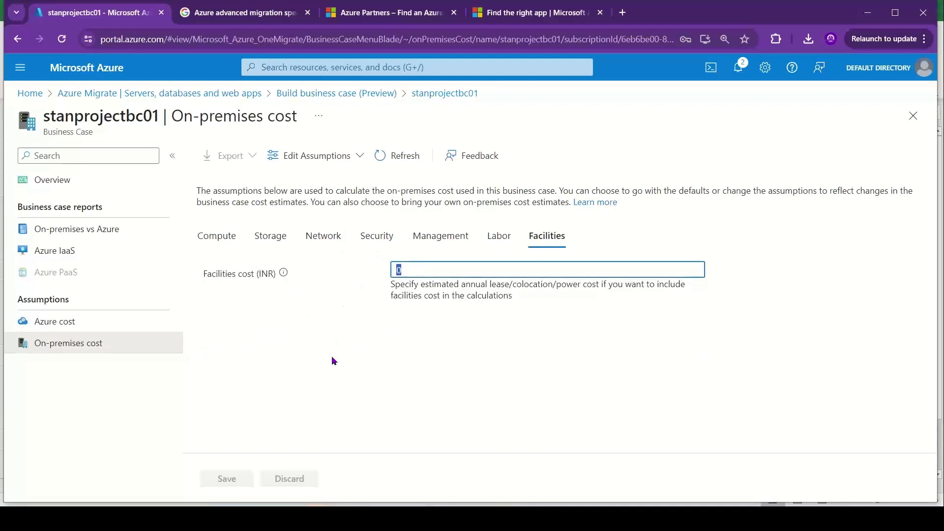
{"action": "type", "text": "100000"}
{"action": "left_click", "coordinate": [331, 356]}
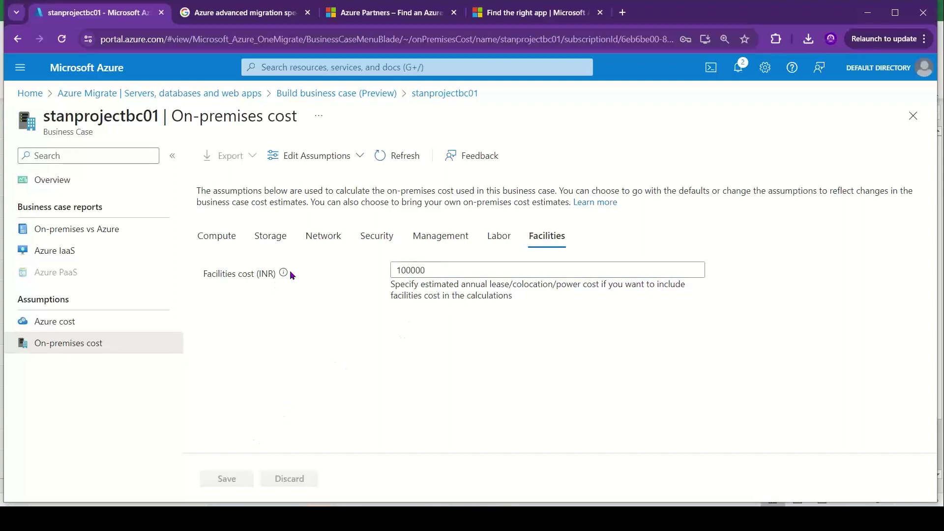
Step: Review the other on-premises cost categories from Labor to Compute again, recheck Labor and Facilities, and return to the business case overview
{"action": "left_click", "coordinate": [502, 233]}
{"action": "left_click", "coordinate": [438, 240]}
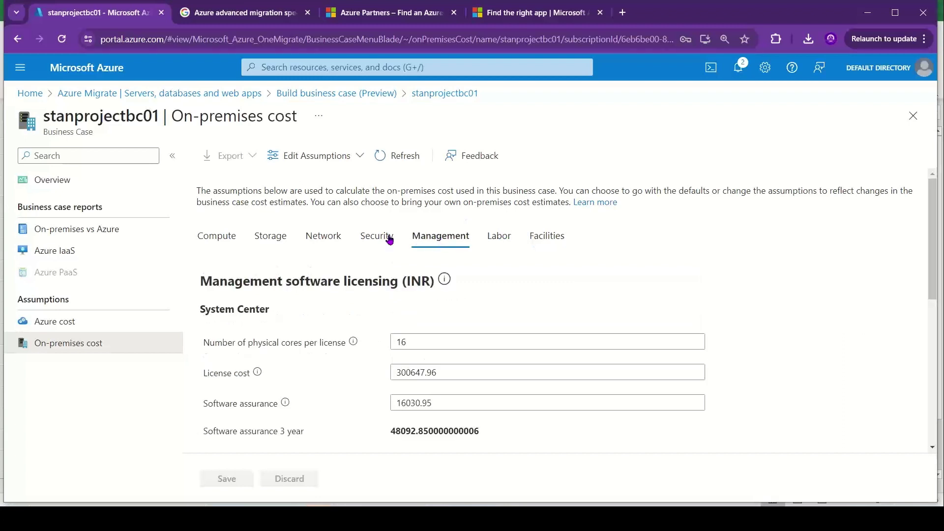
{"action": "left_click", "coordinate": [374, 239]}
{"action": "left_click", "coordinate": [330, 241]}
{"action": "left_click", "coordinate": [272, 238]}
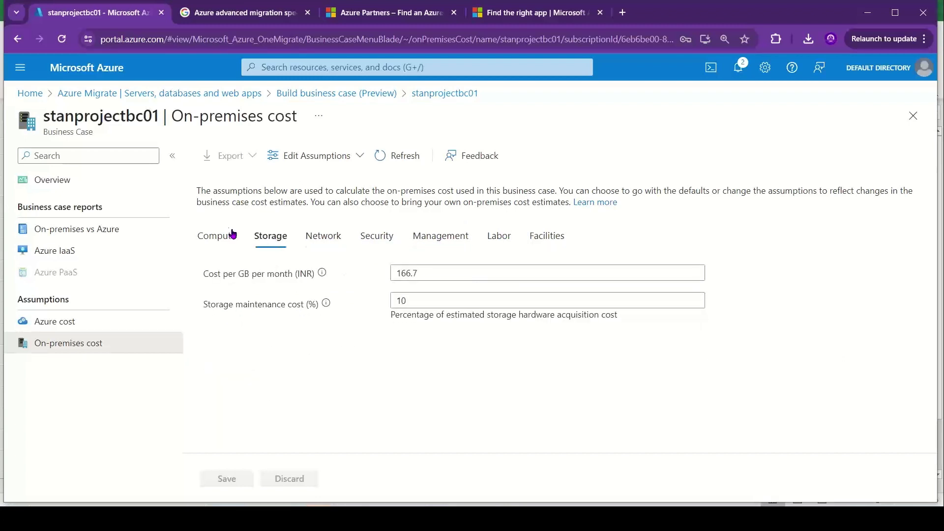
{"action": "left_click", "coordinate": [230, 235]}
{"action": "left_click", "coordinate": [500, 241]}
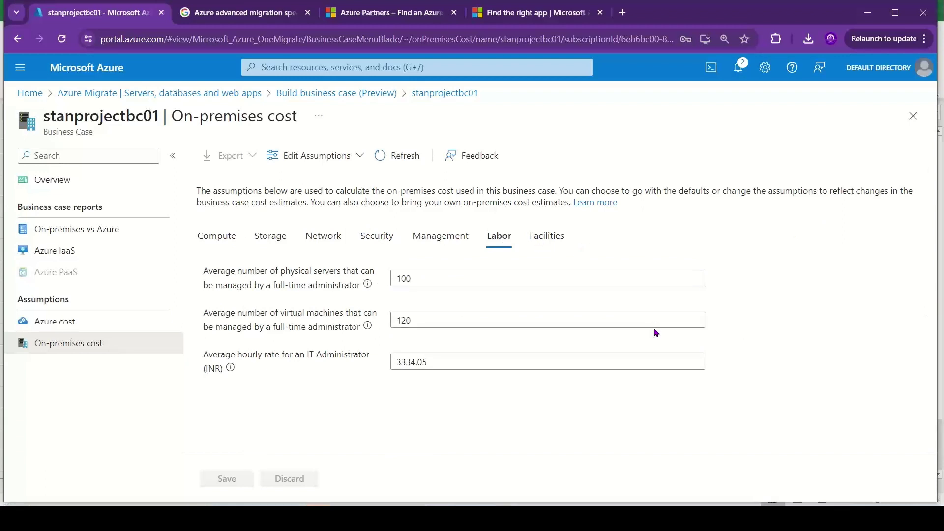
{"action": "left_click", "coordinate": [545, 242]}
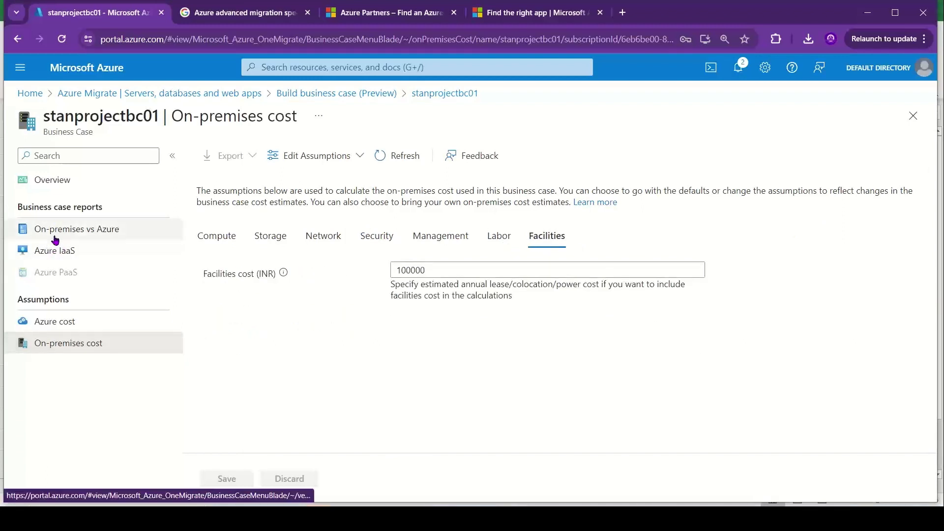
{"action": "left_click", "coordinate": [51, 182]}
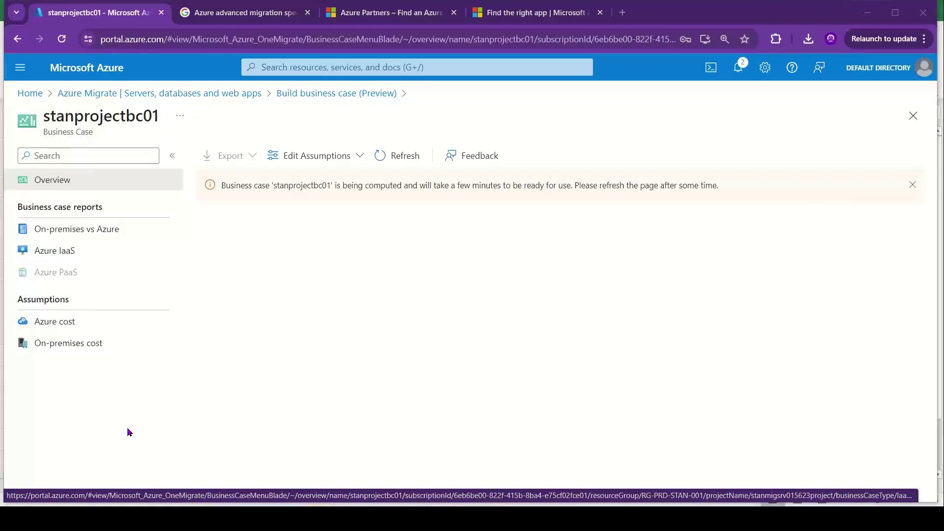
Step: Switch to the Book1 workbook in Excel, widen column E slightly, and enter "Change Management - TAB, CAB..etc" in E3 under PROCESS
{"action": "key", "text": "alt+Tab"}
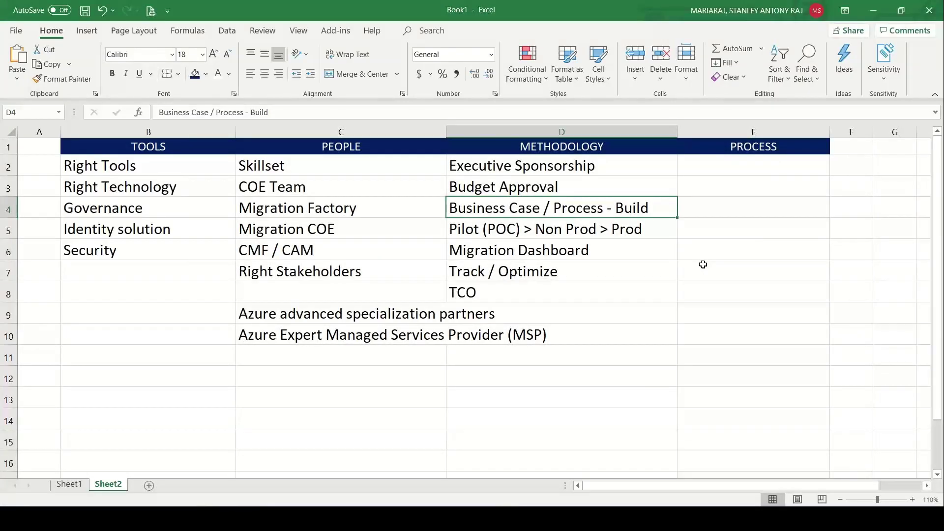
{"action": "left_click", "coordinate": [760, 173]}
{"action": "left_click_drag", "start_coordinate": [830, 128], "coordinate": [856, 128]}
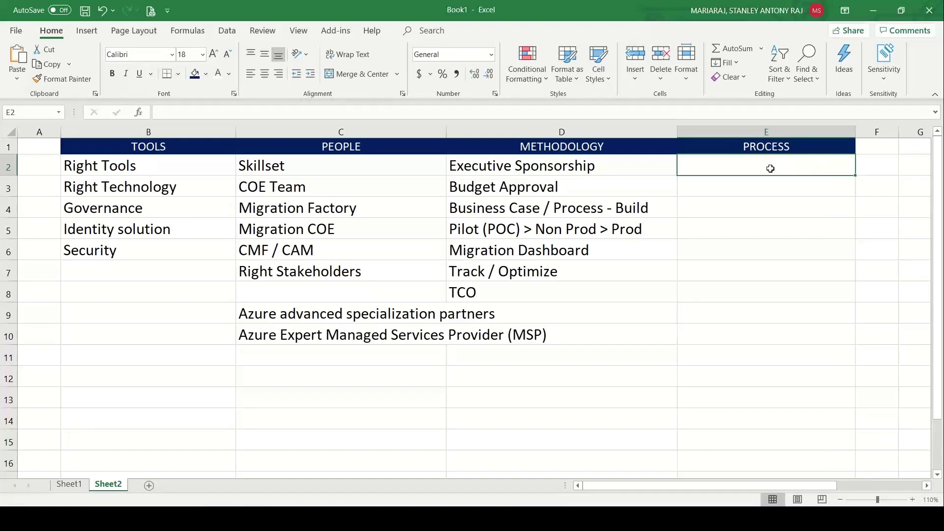
{"action": "key", "text": "Down"}
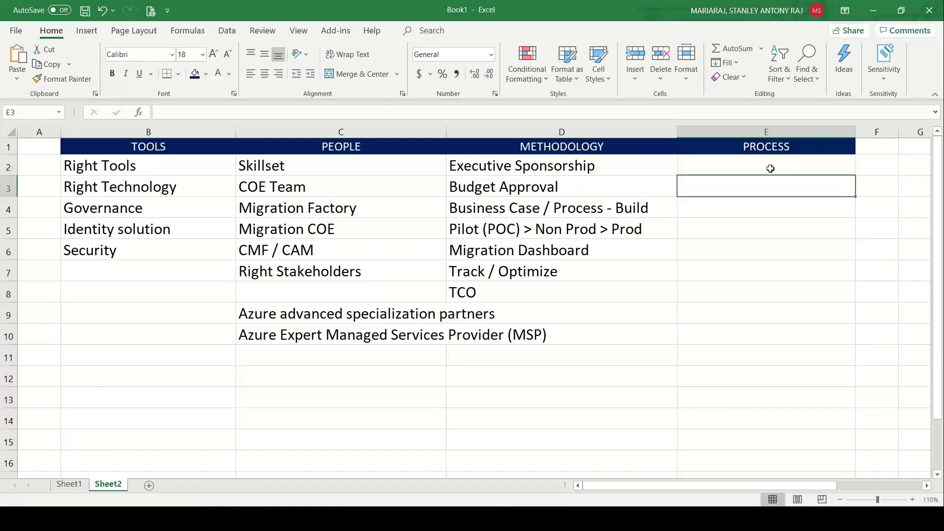
{"action": "type", "text": "Change Management"}
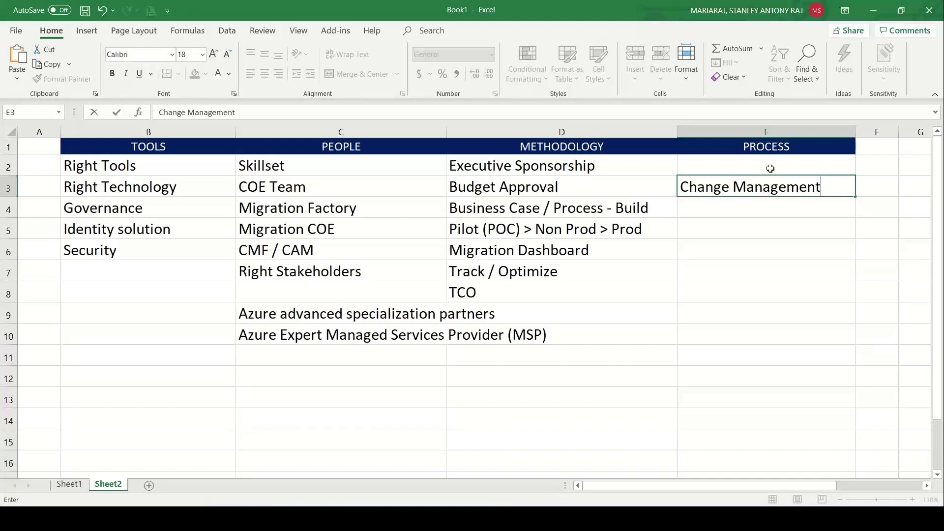
{"action": "type", "text": "- TAB, CAB..etc"}
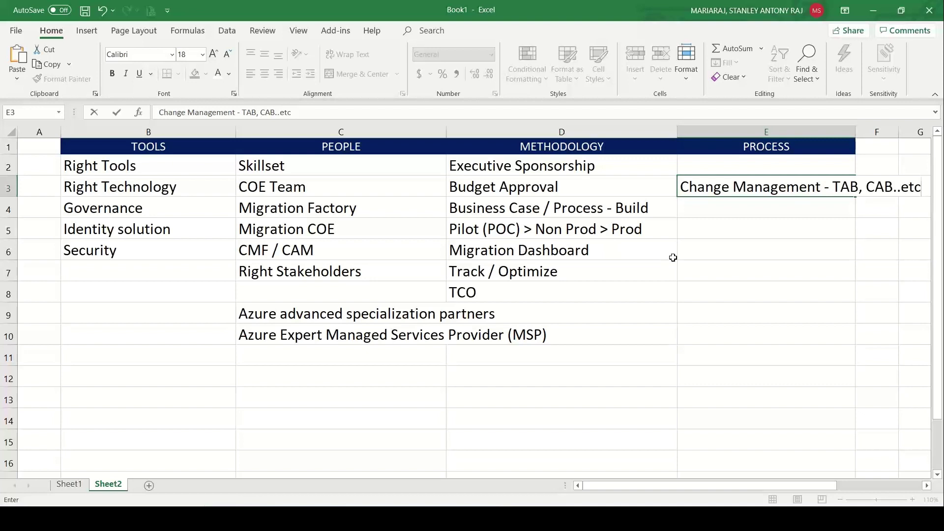
Step: Enter "Knowledge Mgmt -- SOP, KB, Lessons Learned" in cell E4 of the PROCESS column
{"action": "left_click", "coordinate": [698, 208]}
{"action": "type", "text": "Knolwd"}
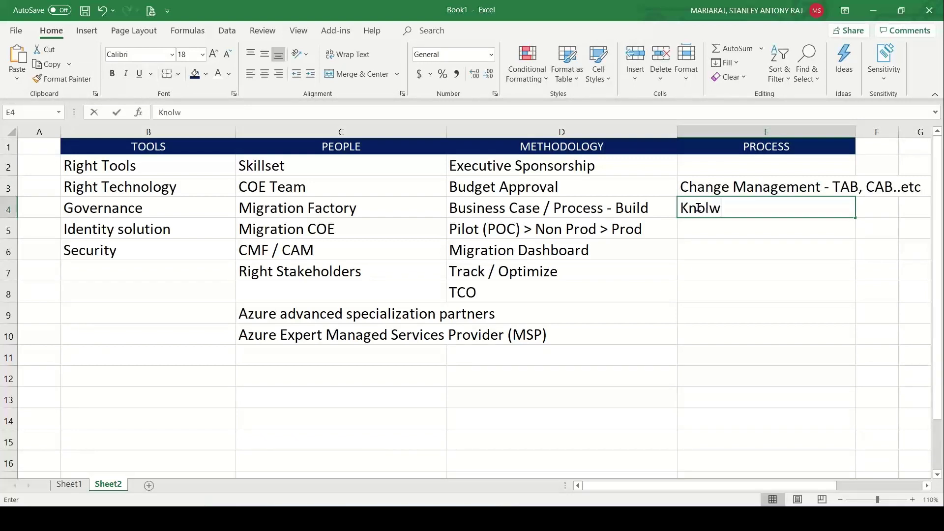
{"action": "key", "text": "BackSpace"}
{"action": "key", "text": "BackSpace"}
{"action": "key", "text": "BackSpace"}
{"action": "type", "text": "w"}
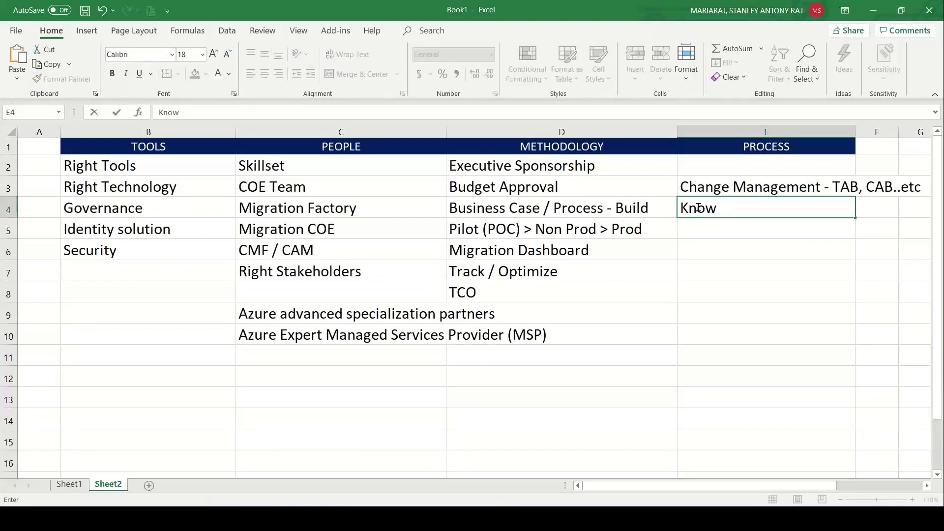
{"action": "type", "text": "ledge Mgmt -- SO"}
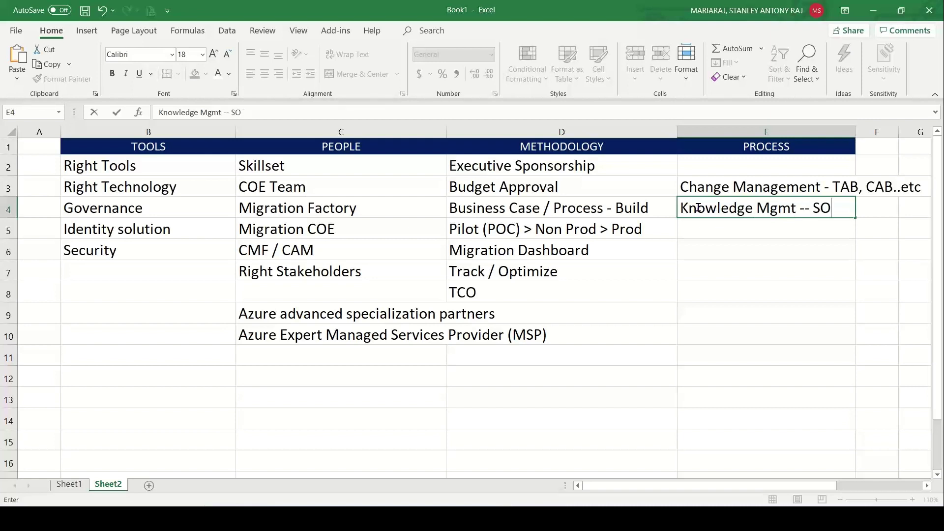
{"action": "type", "text": "P, KB, Le"}
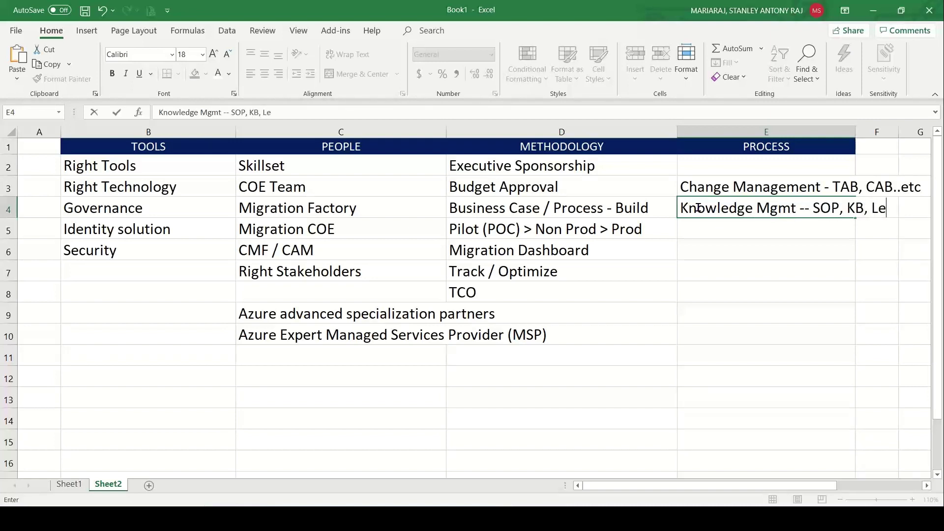
{"action": "type", "text": "ssons Learne"}
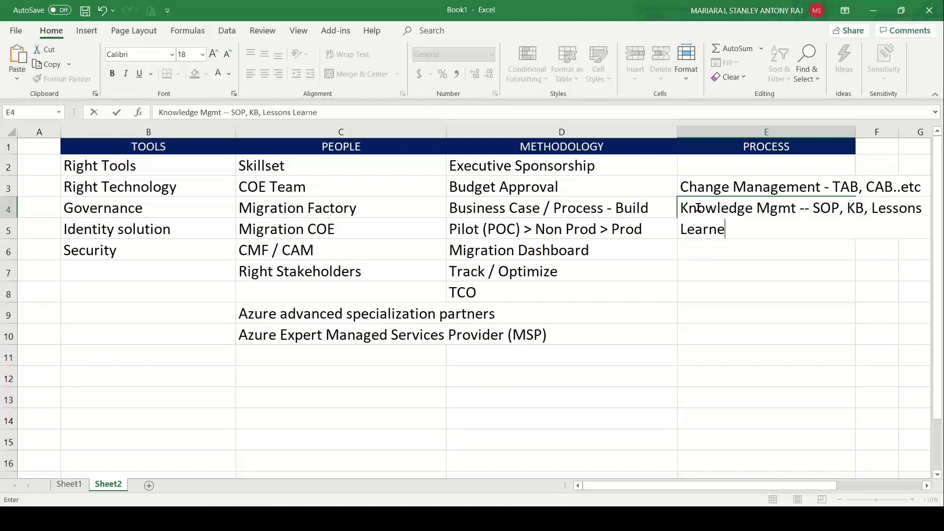
{"action": "type", "text": "d"}
{"action": "left_click", "coordinate": [711, 281]}
Step: Enter "RAID Logs -- Risks, Assumptions, Issues, Defects...etc" in cell E5 of the PROCESS column
{"action": "left_click", "coordinate": [731, 231]}
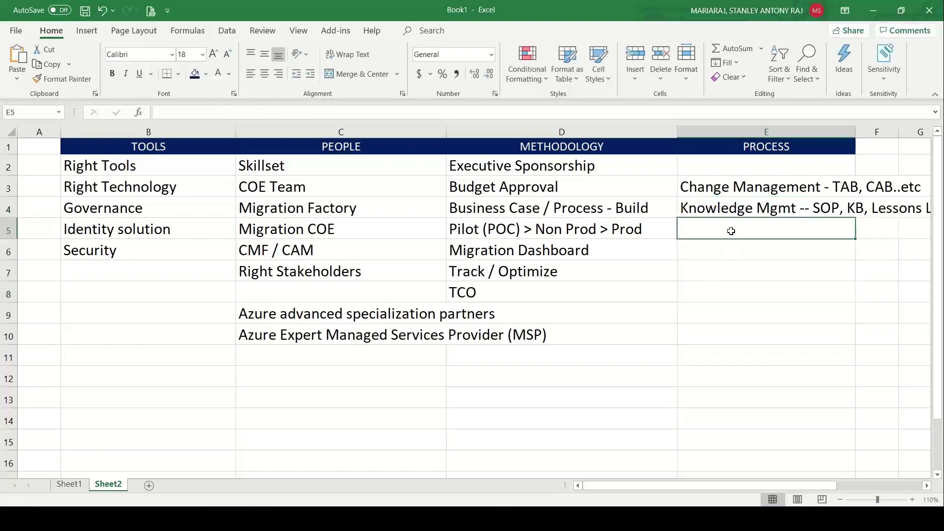
{"action": "type", "text": "RAID Logs -"}
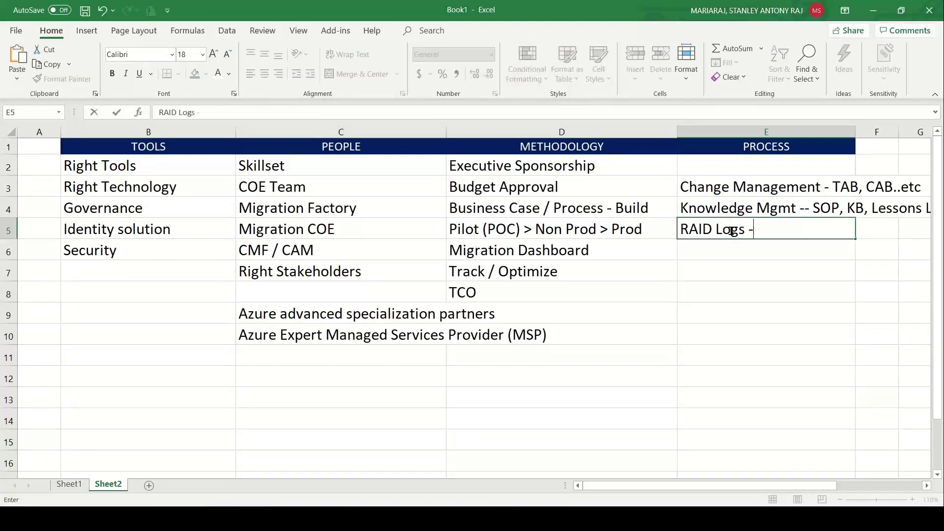
{"action": "type", "text": "- Risks, Assum"}
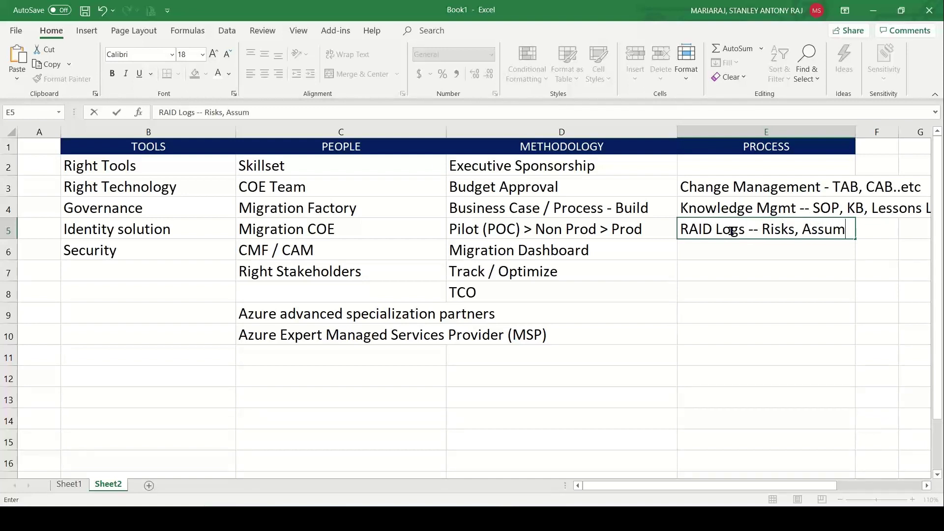
{"action": "type", "text": "ptions, Iss"}
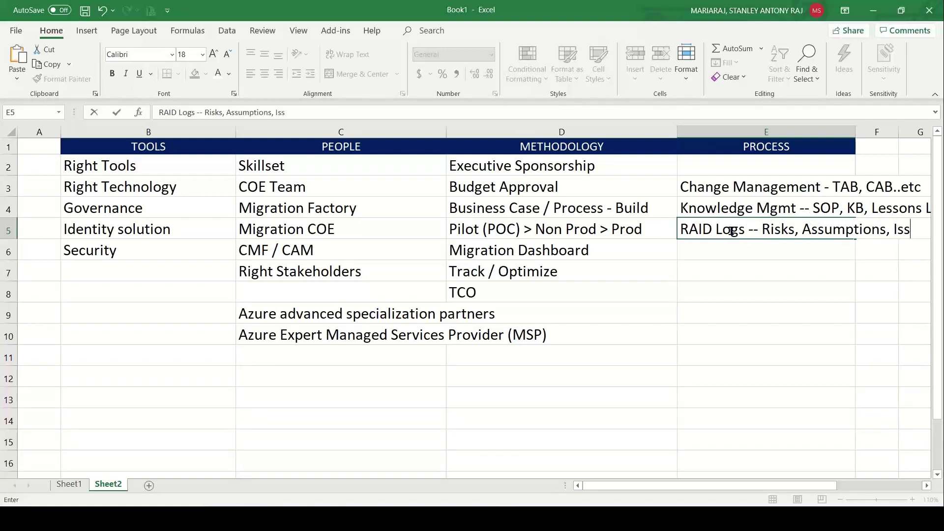
{"action": "type", "text": "ues, Defe"}
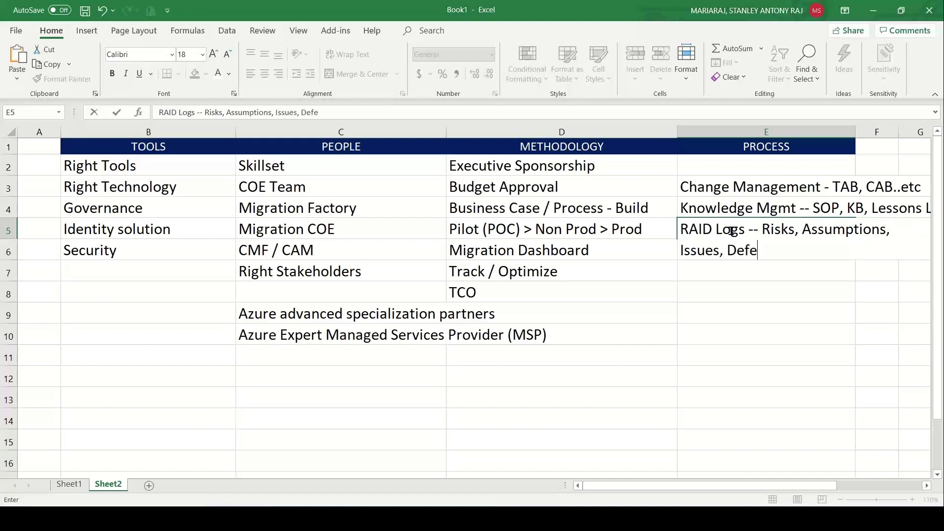
{"action": "type", "text": "cts...etc"}
{"action": "left_click", "coordinate": [726, 349]}
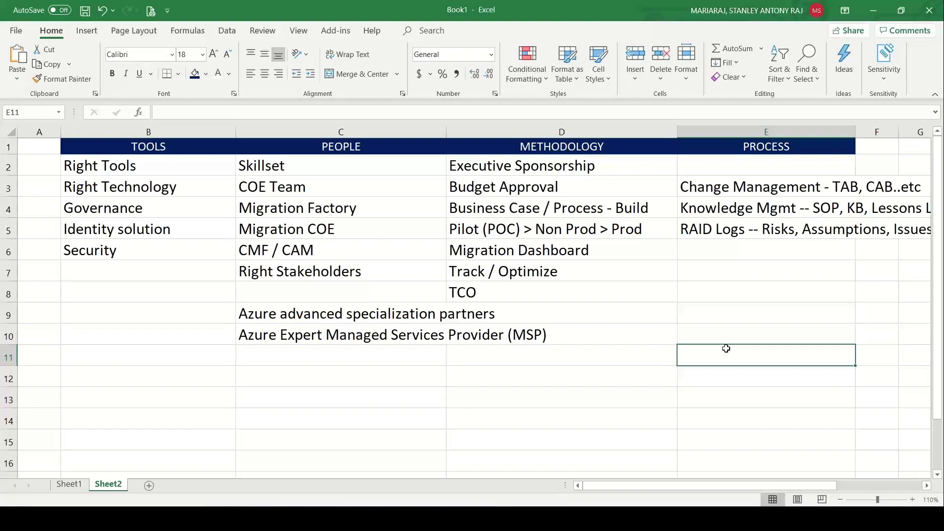
Step: Switch to the Stan_Project_Migration_Execution_April2024.xlsx workbook and examine its "8. Risk Register" sheet
{"action": "key", "text": "alt+Tab"}
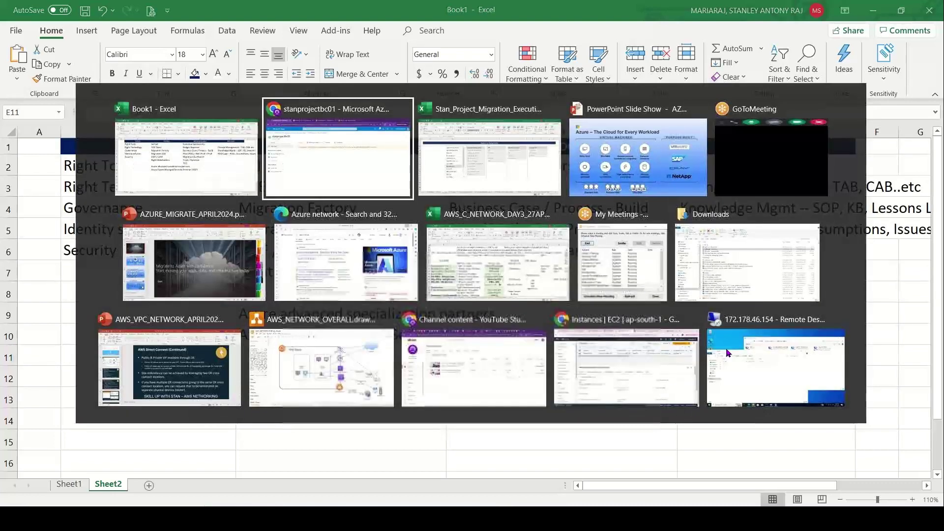
{"action": "key", "text": "Tab"}
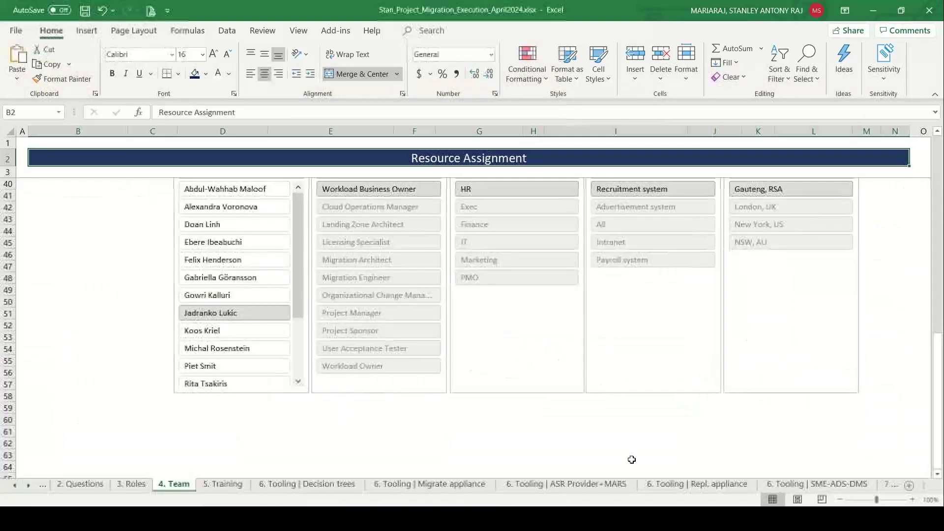
{"action": "left_click", "coordinate": [781, 482]}
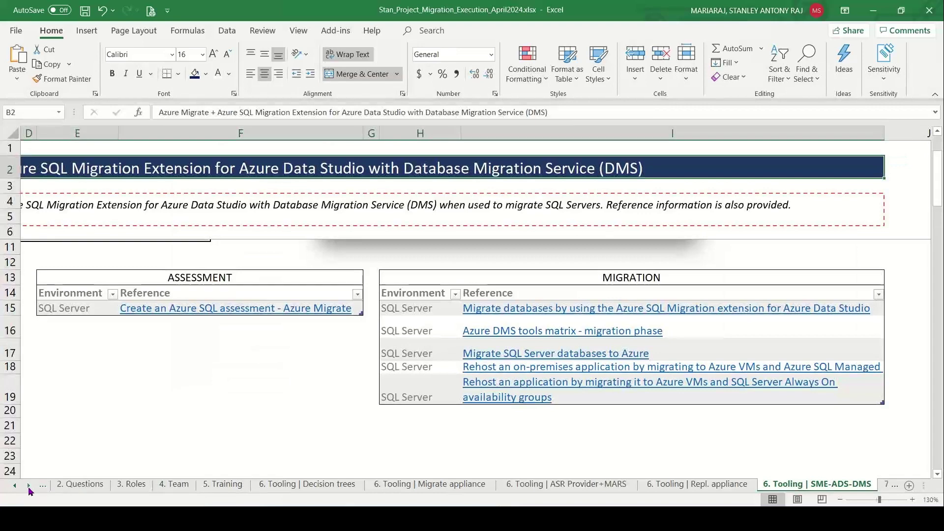
{"action": "left_click", "coordinate": [28, 486]}
{"action": "left_click", "coordinate": [28, 485]}
{"action": "left_click", "coordinate": [28, 485]}
{"action": "left_click", "coordinate": [28, 485]}
{"action": "left_click", "coordinate": [28, 485]}
{"action": "left_click", "coordinate": [28, 485]}
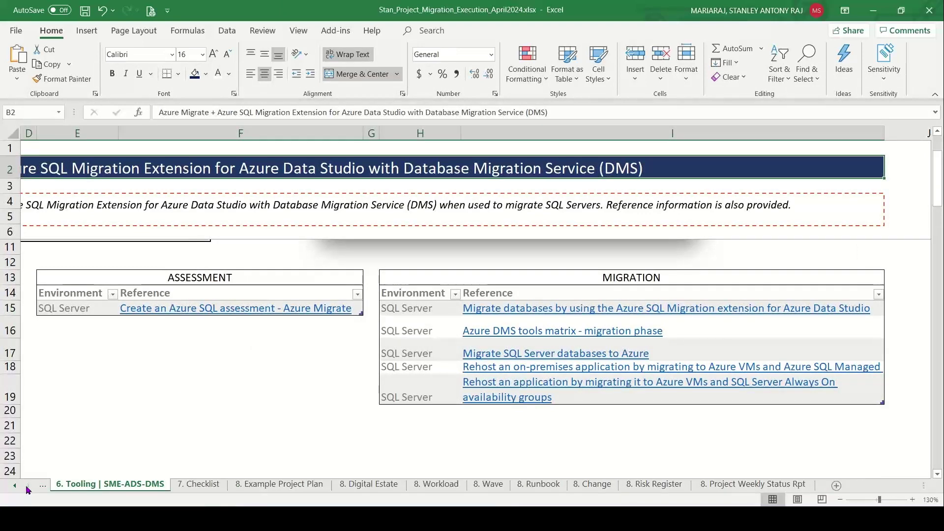
{"action": "left_click", "coordinate": [654, 485]}
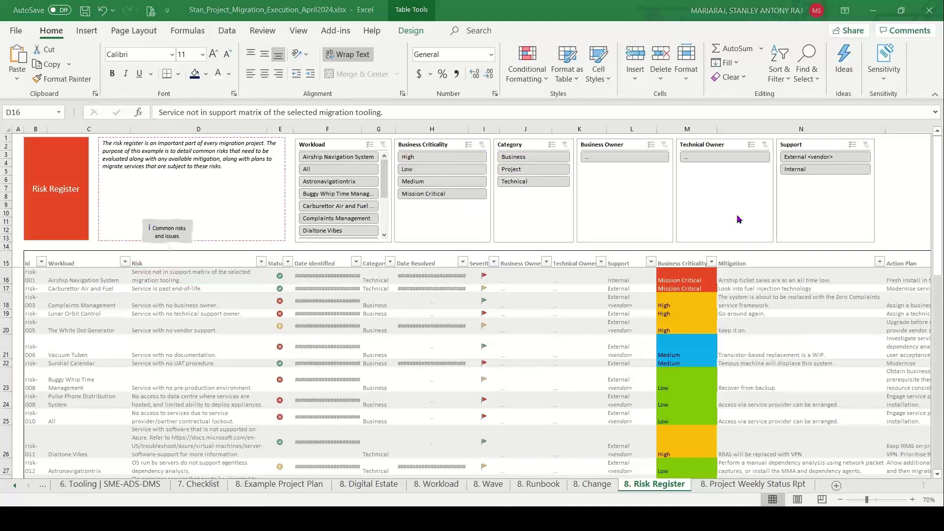
Step: Return to the Book1 workbook and enter "Gaps - Track and Optimize" in cell E7 of the PROCESS column
{"action": "key", "text": "alt+Tab"}
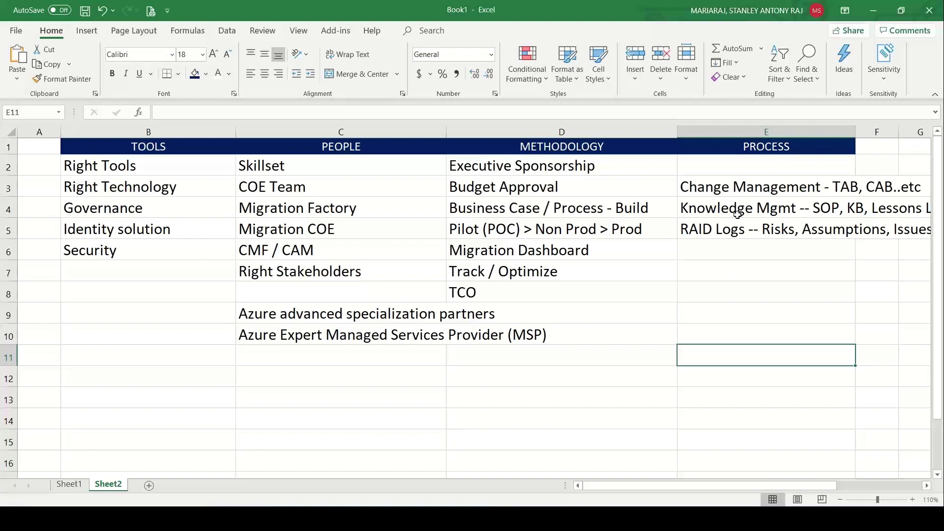
{"action": "left_click", "coordinate": [716, 269]}
{"action": "type", "text": "Gps"}
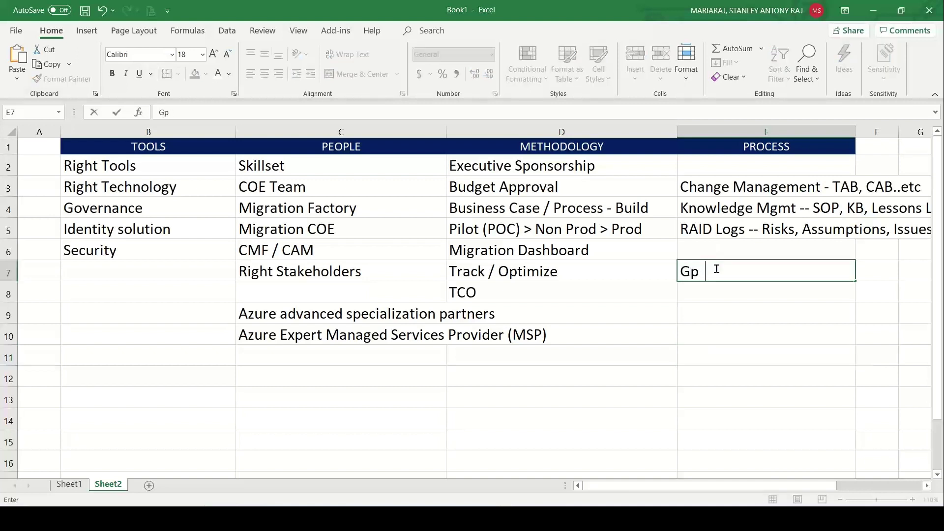
{"action": "key", "text": "BackSpace"}
{"action": "key", "text": "BackSpace"}
{"action": "type", "text": "aps - Tarac"}
{"action": "key", "text": "BackSpace"}
{"action": "key", "text": "BackSpace"}
{"action": "key", "text": "BackSpace"}
{"action": "key", "text": "BackSpace"}
{"action": "type", "text": "rack and Optimize"}
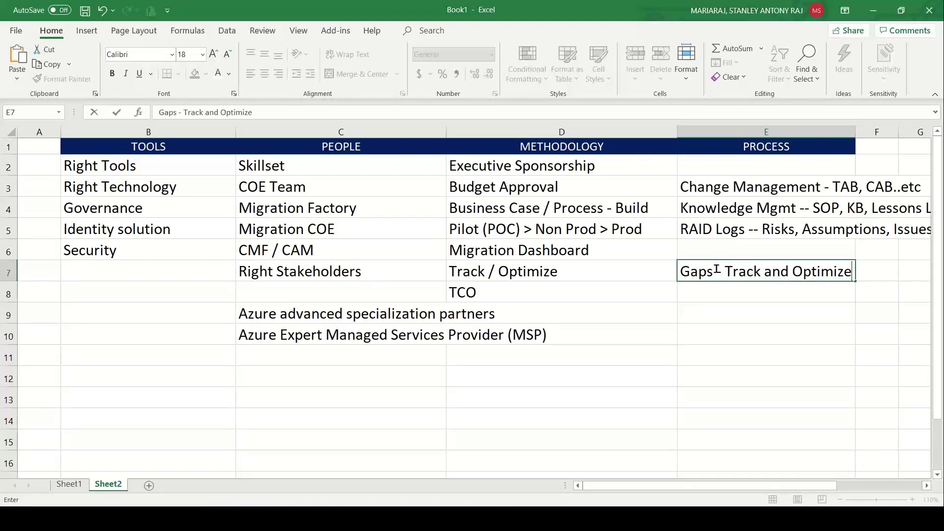
{"action": "left_click", "coordinate": [728, 246]}
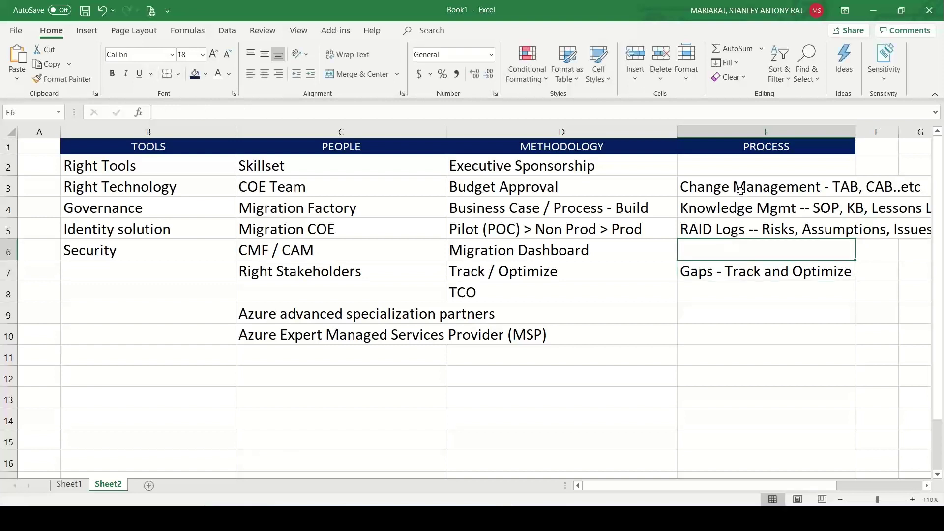
Step: Enter "Inform stakeholders - Business owners, App Owners...etc" in cell E2 of the PROCESS column
{"action": "left_click", "coordinate": [739, 187]}
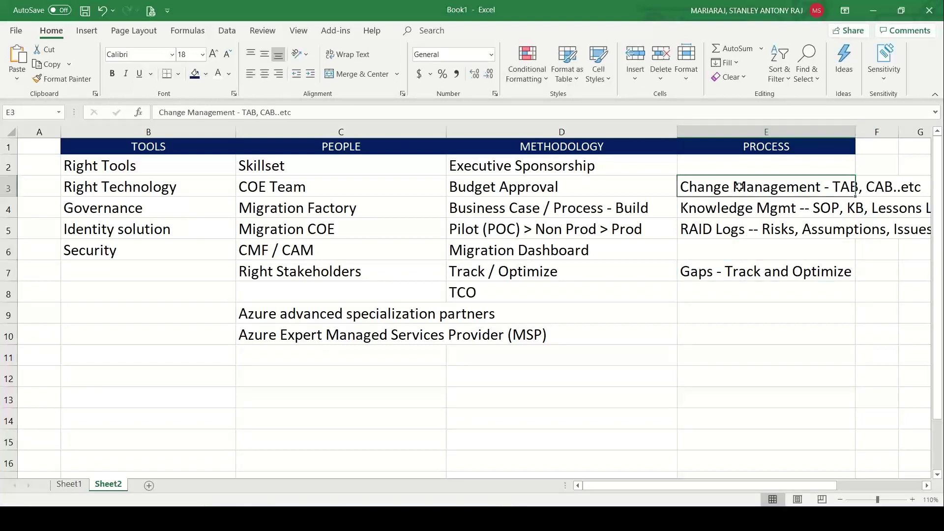
{"action": "left_click", "coordinate": [733, 163]}
{"action": "type", "text": "Infomr"}
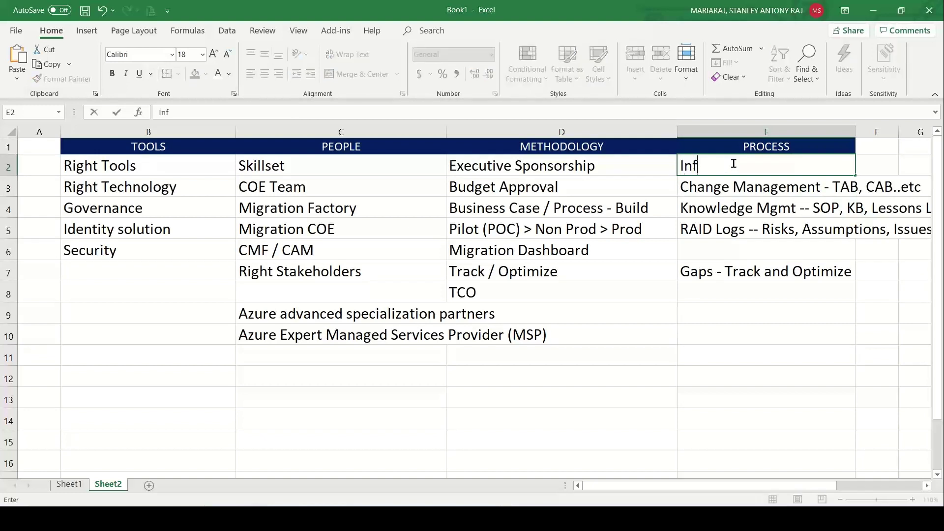
{"action": "key", "text": "BackSpace"}
{"action": "key", "text": "BackSpace"}
{"action": "type", "text": "rm stakhol"}
{"action": "key", "text": "BackSpace"}
{"action": "key", "text": "BackSpace"}
{"action": "key", "text": "BackSpace"}
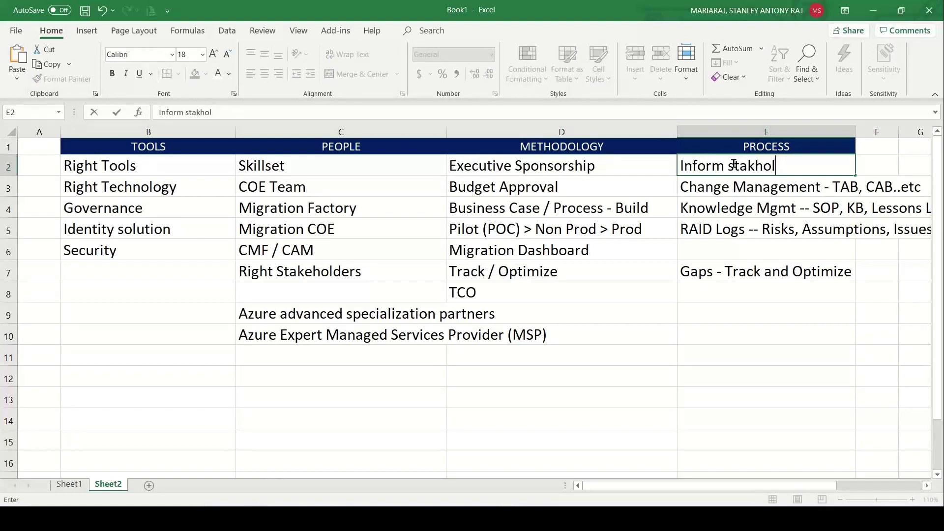
{"action": "type", "text": "eholders - Bsi"}
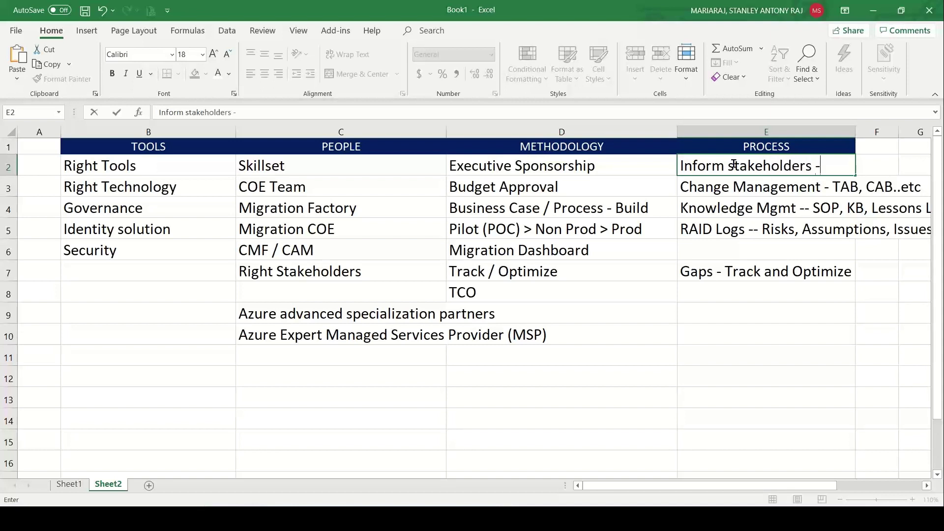
{"action": "key", "text": "BackSpace"}
{"action": "key", "text": "BackSpace"}
{"action": "type", "text": "usine"}
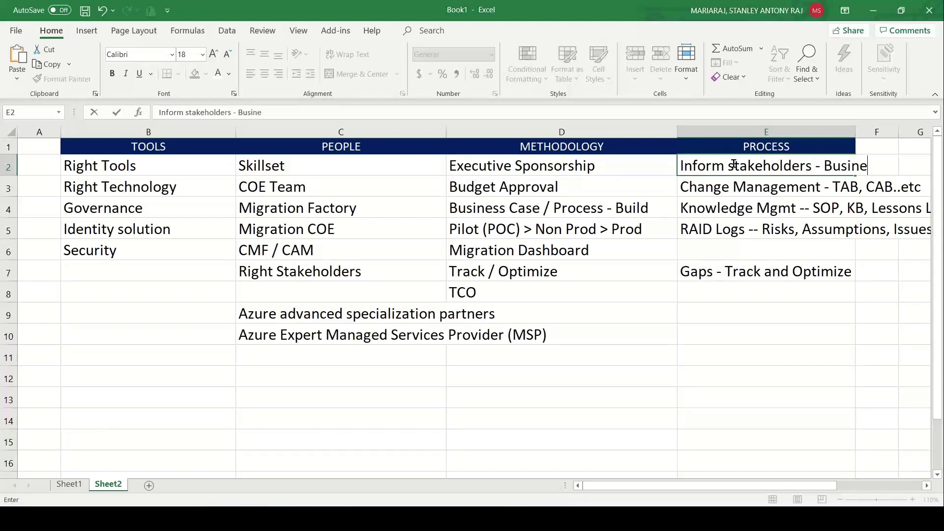
{"action": "type", "text": "ss owners,"}
{"action": "key", "text": "BackSpace"}
{"action": "key", "text": "BackSpace"}
{"action": "key", "text": "BackSpace"}
{"action": "key", "text": "BackSpace"}
{"action": "key", "text": "BackSpace"}
{"action": "type", "text": "wners, App Owerns"}
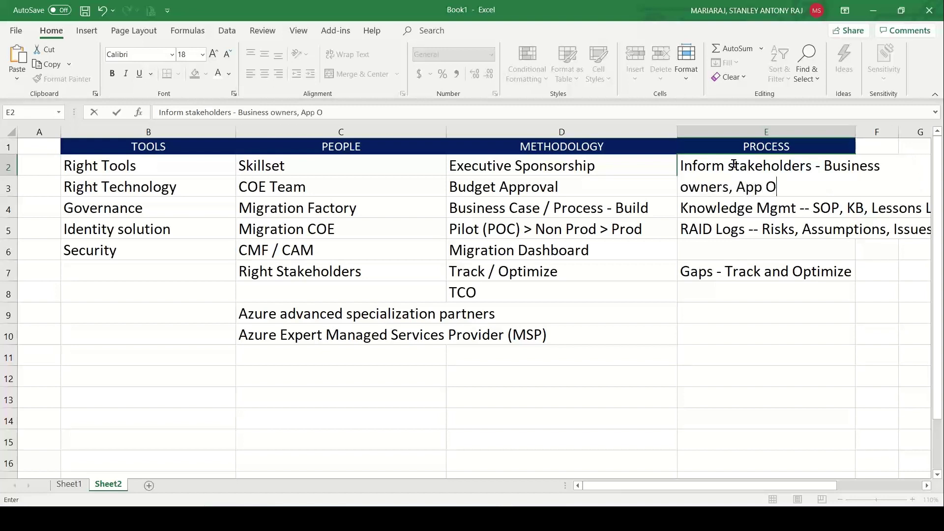
{"action": "key", "text": "BackSpace"}
{"action": "key", "text": "BackSpace"}
{"action": "key", "text": "BackSpace"}
{"action": "key", "text": "BackSpace"}
{"action": "type", "text": "ners..."}
{"action": "type", "text": "etc"}
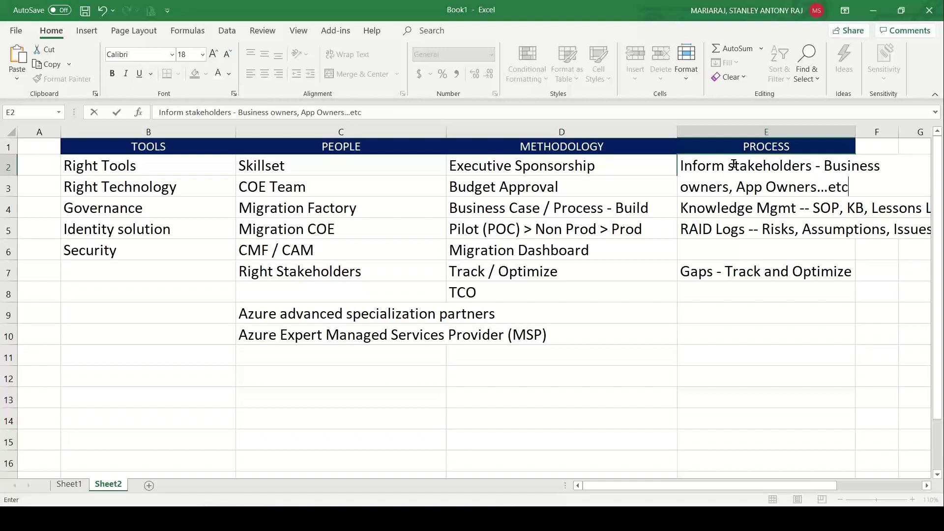
{"action": "left_click", "coordinate": [708, 355]}
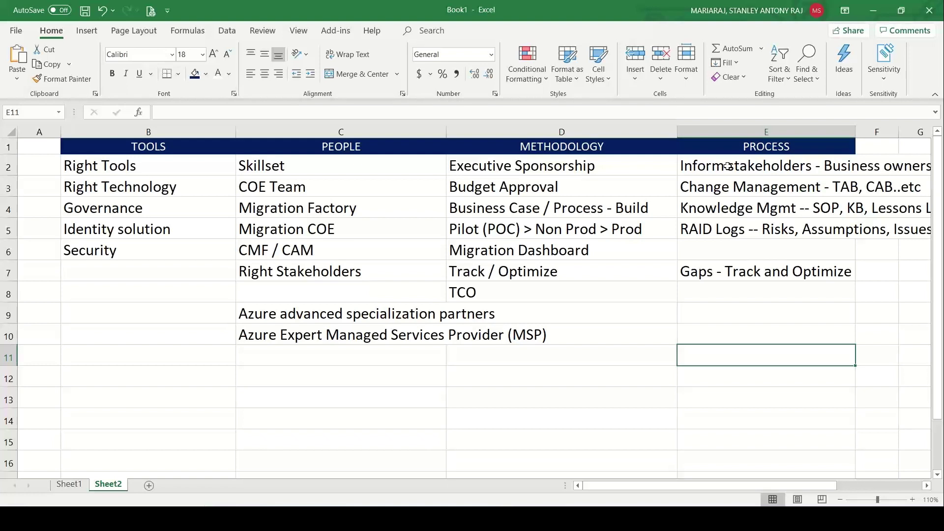
Step: Enter "Backup" in cell E9 and "RollBack plan" in cell E10 of the PROCESS column
{"action": "left_click", "coordinate": [707, 303]}
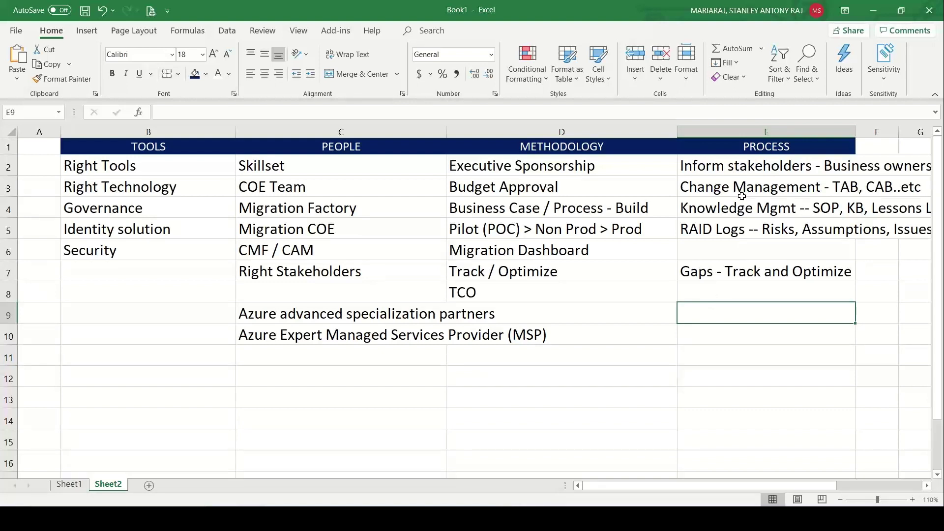
{"action": "type", "text": "Backup"}
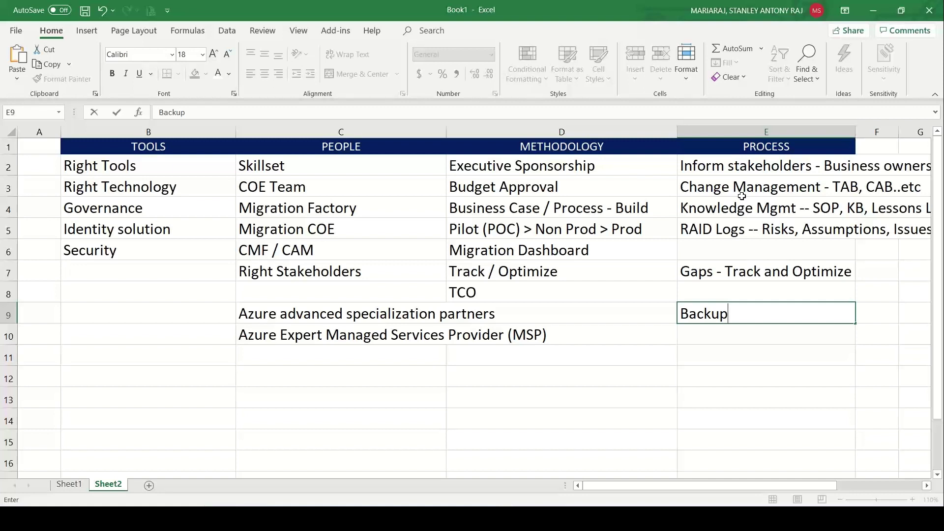
{"action": "left_click", "coordinate": [752, 334]}
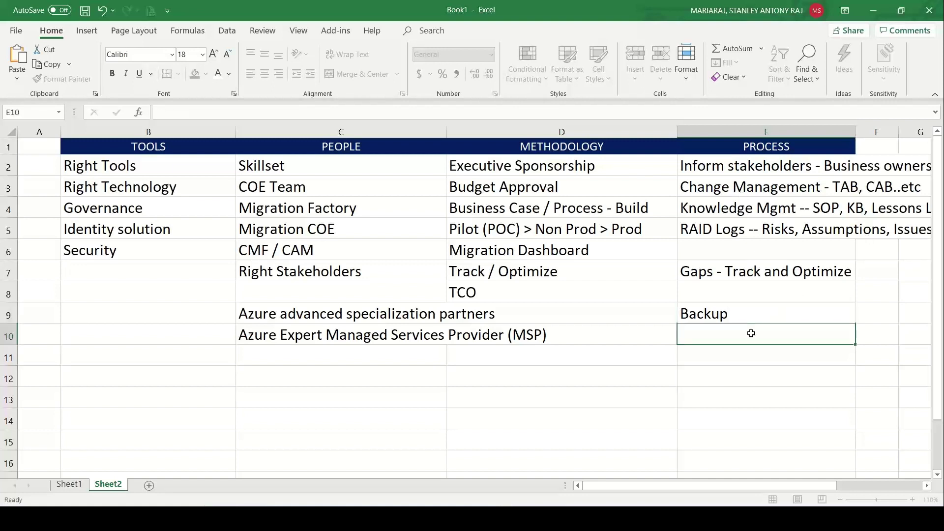
{"action": "type", "text": "RollBackup"}
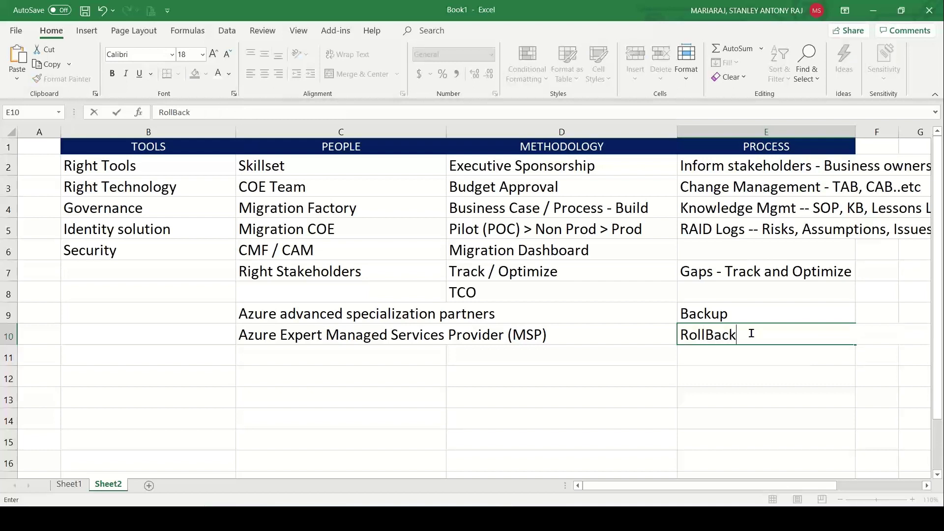
{"action": "key", "text": "BackSpace"}
{"action": "key", "text": "BackSpace"}
{"action": "type", "text": "plan"}
{"action": "key", "text": "Return"}
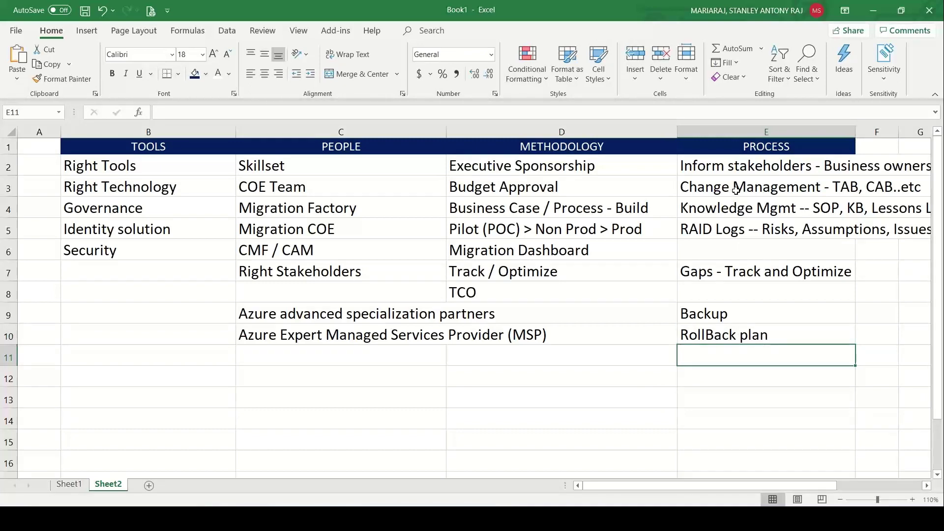
Step: Switch to the Azure portal in the browser and refresh the stanprojectbc01 business case overview
{"action": "key", "text": "alt+Tab"}
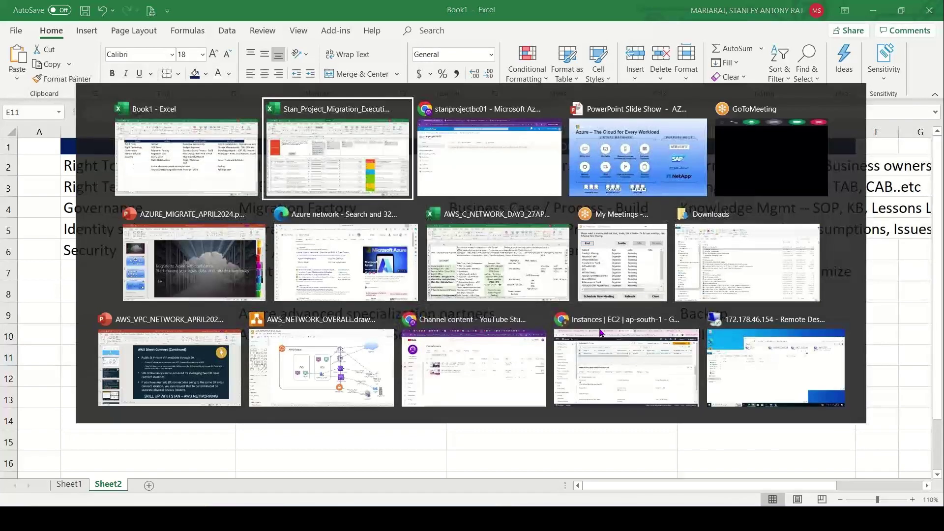
{"action": "key", "text": "alt+Tab"}
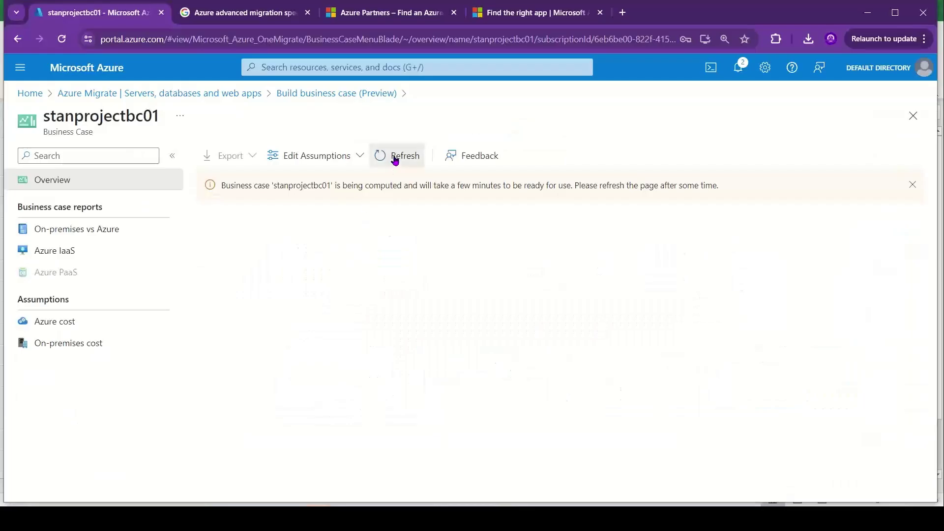
{"action": "left_click", "coordinate": [394, 157]}
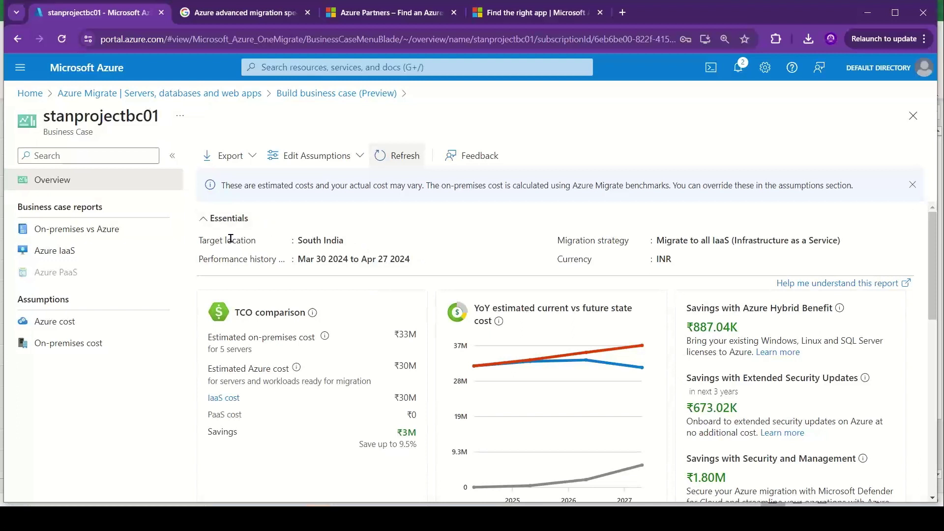
Step: Examine the business case's target location, migration strategy and TCO comparison of on-premises cost, Azure cost and savings
{"action": "left_click_drag", "start_coordinate": [209, 240], "coordinate": [342, 256]}
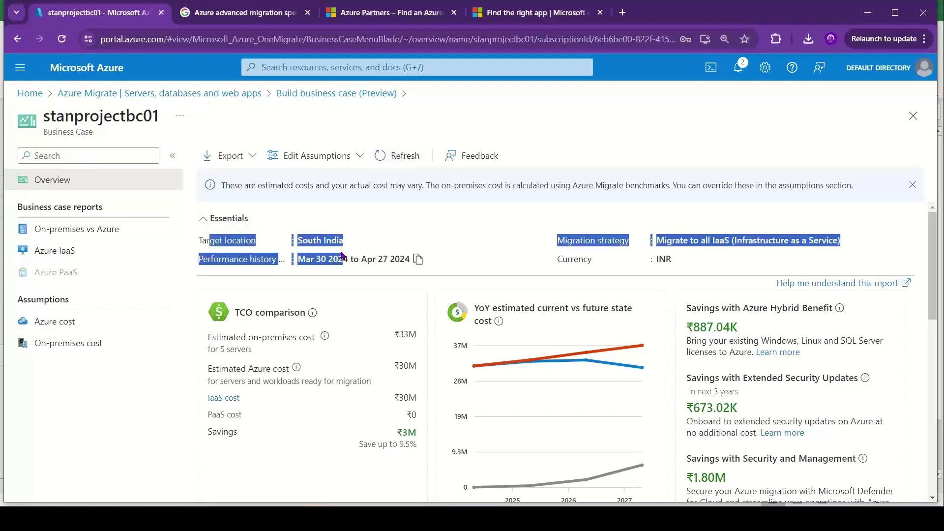
{"action": "double_click", "coordinate": [315, 238]}
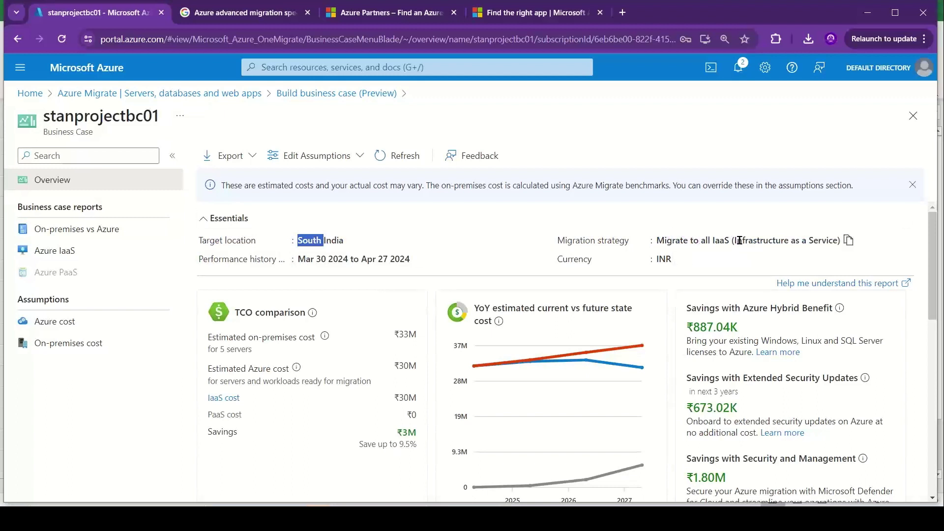
{"action": "double_click", "coordinate": [244, 313]}
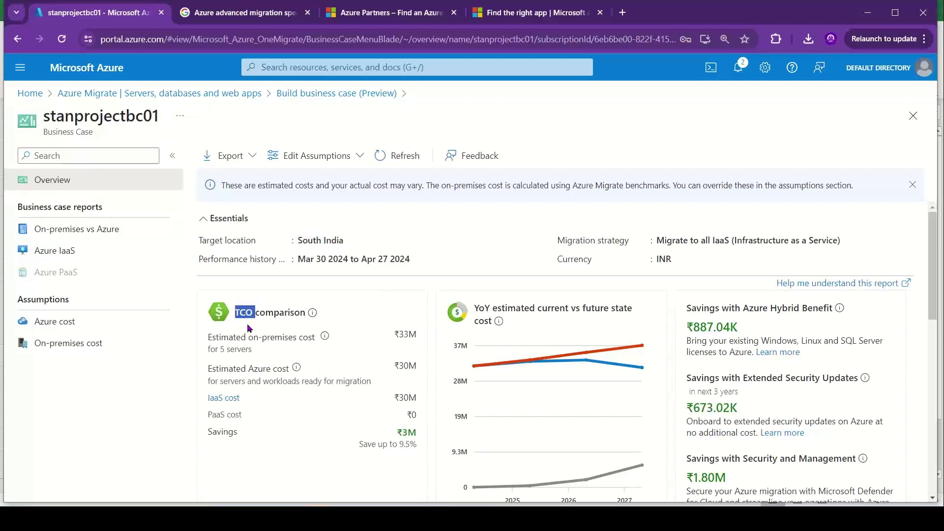
{"action": "left_click_drag", "start_coordinate": [245, 349], "coordinate": [203, 353]}
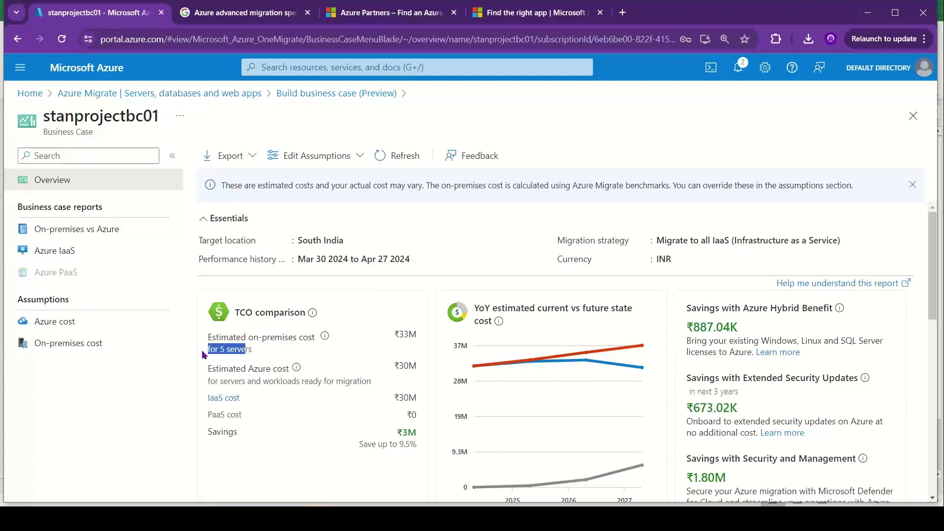
{"action": "left_click", "coordinate": [255, 369]}
{"action": "double_click", "coordinate": [255, 369]}
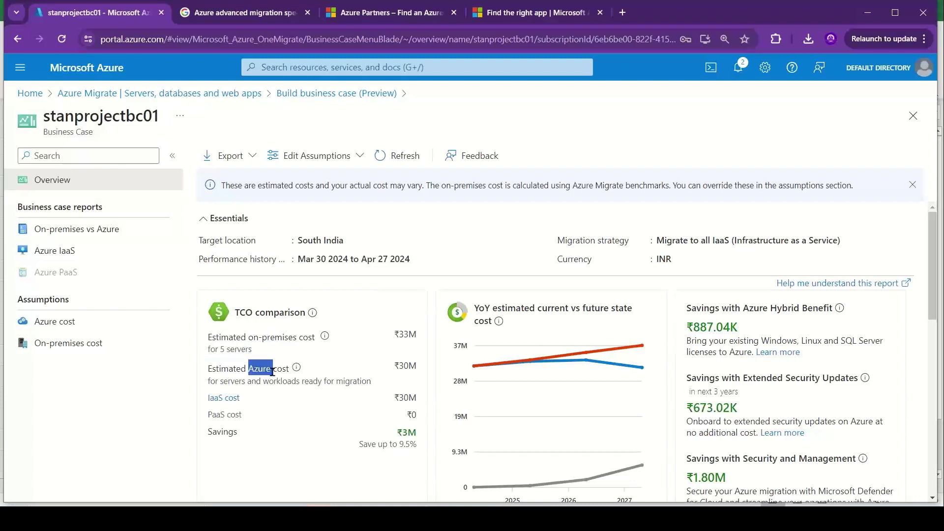
{"action": "left_click_drag", "start_coordinate": [421, 379], "coordinate": [386, 377]}
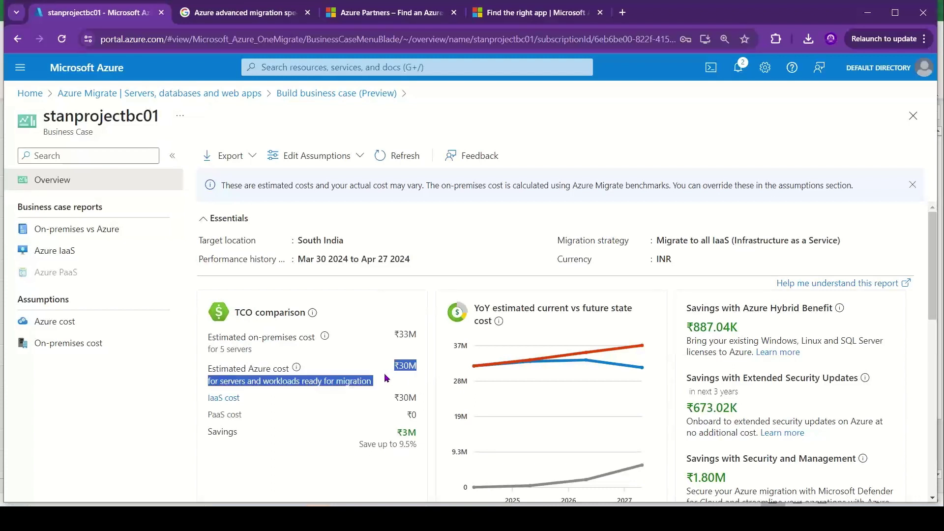
{"action": "left_click", "coordinate": [419, 441]}
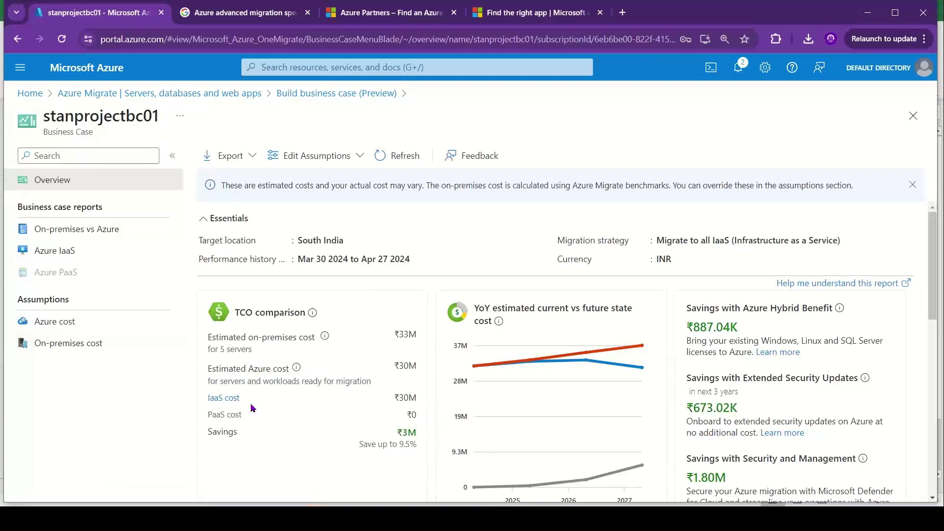
Step: Set the facilities cost to 100000 INR in the business case's on-premises cost assumptions and save the change
{"action": "left_click", "coordinate": [64, 346]}
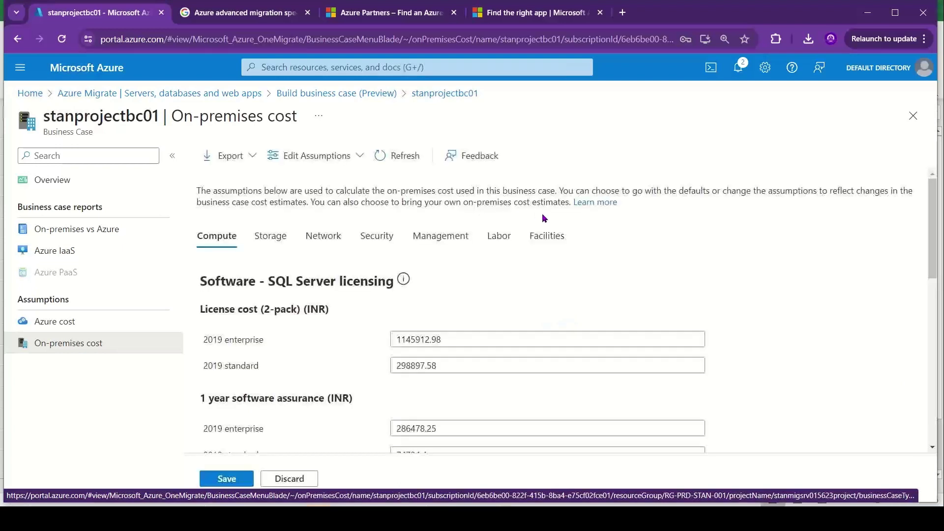
{"action": "left_click", "coordinate": [543, 237]}
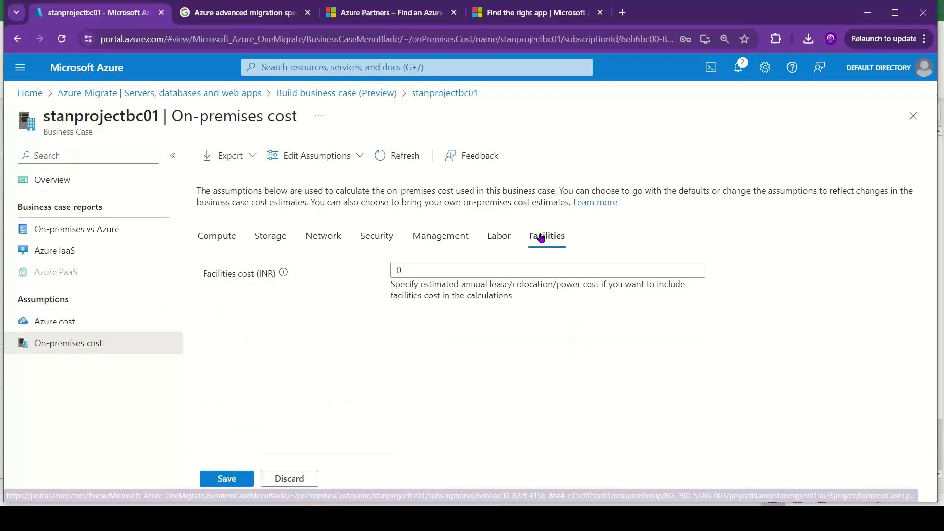
{"action": "left_click", "coordinate": [426, 272]}
{"action": "type", "text": "10000"}
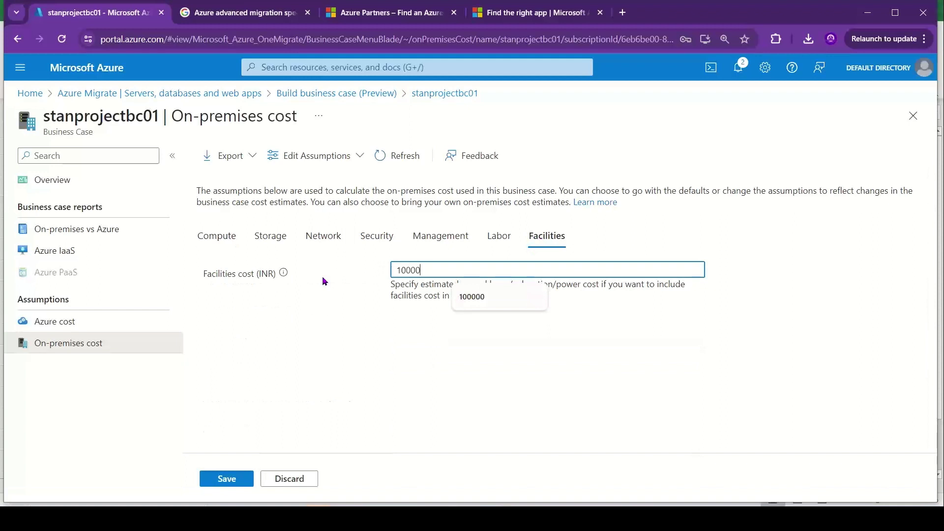
{"action": "type", "text": "0"}
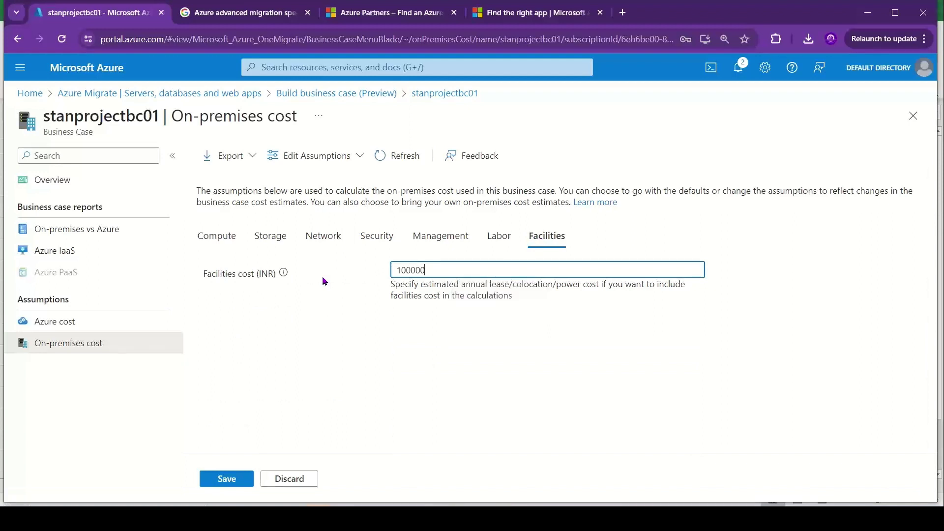
{"action": "left_click", "coordinate": [228, 477]}
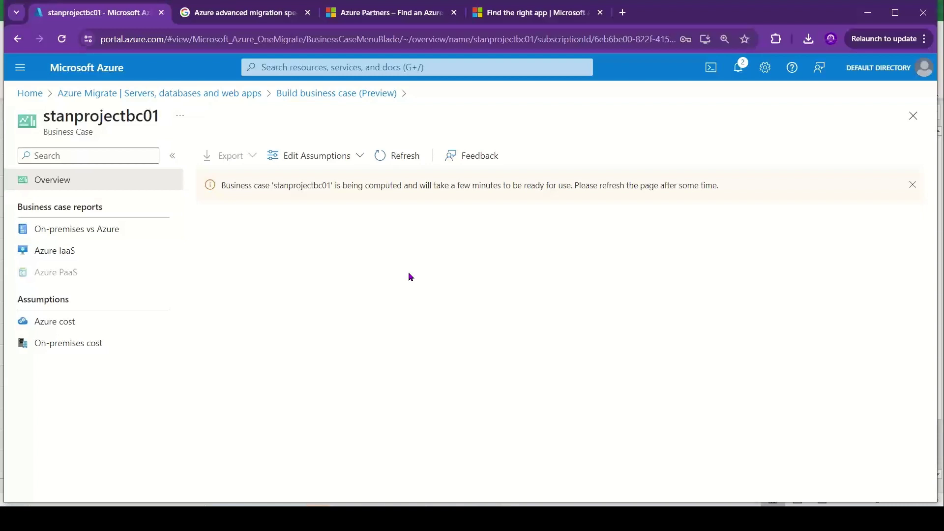
Step: Switch back to the Book1 workbook in Excel and add a new sheet named "Business Drivers"
{"action": "key", "text": "alt+Tab"}
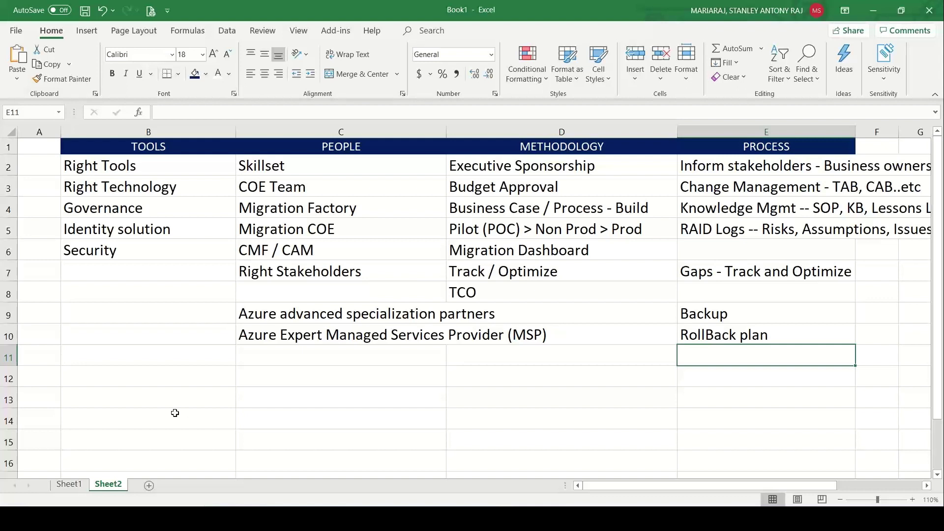
{"action": "left_click", "coordinate": [150, 486]}
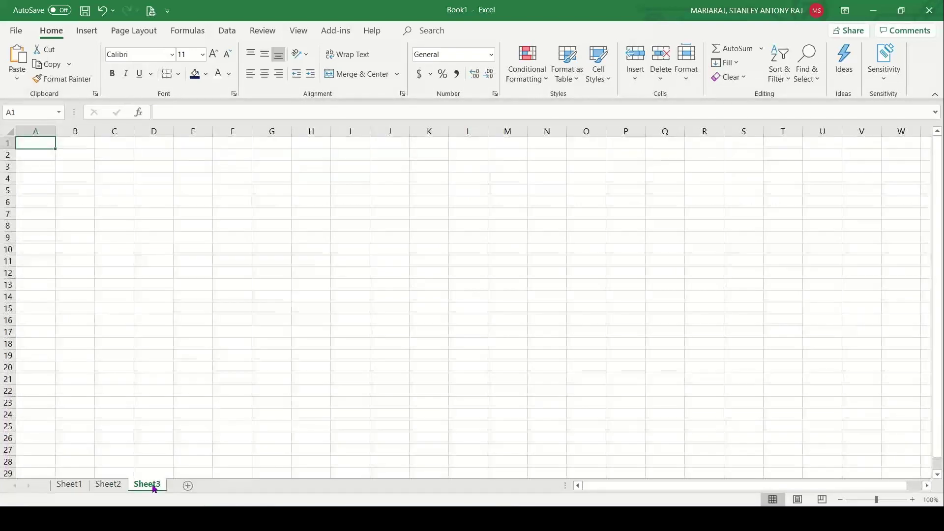
{"action": "double_click", "coordinate": [150, 486]}
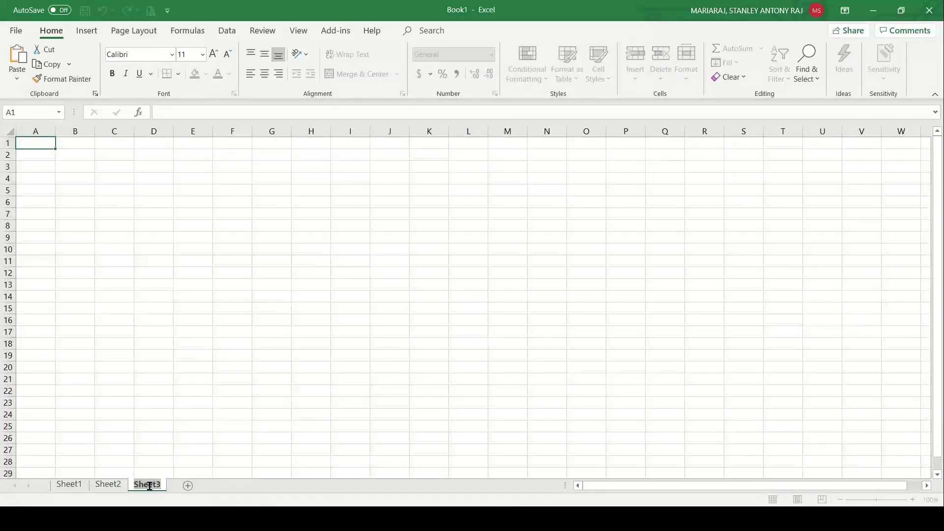
{"action": "type", "text": "Business Drivers"}
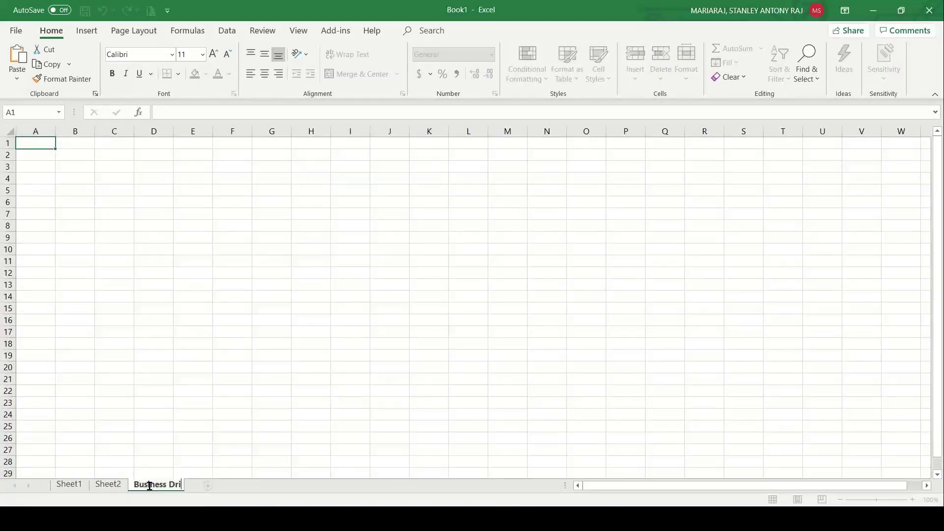
Step: Copy the TOOLS column with its entries from Sheet2 to B1 of the Business Drivers sheet and widen column B
{"action": "left_click", "coordinate": [106, 485]}
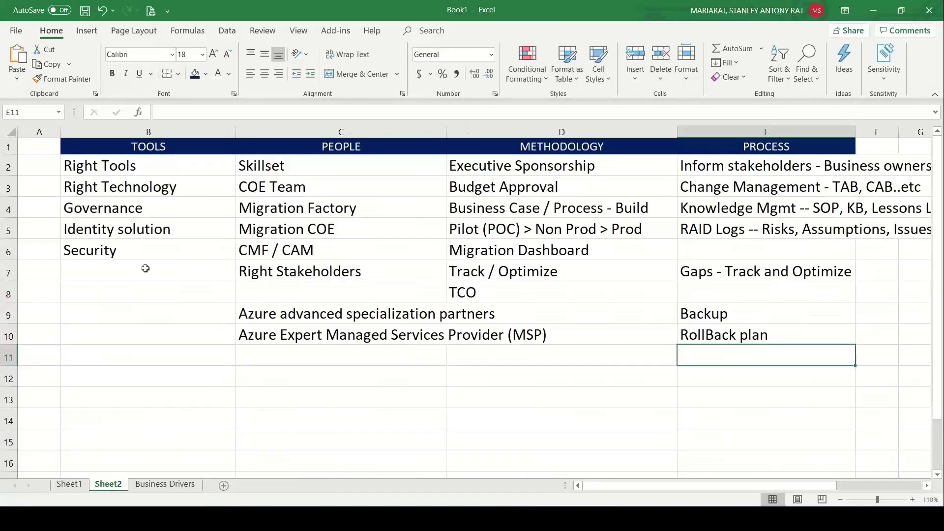
{"action": "left_click_drag", "start_coordinate": [160, 146], "coordinate": [158, 249]}
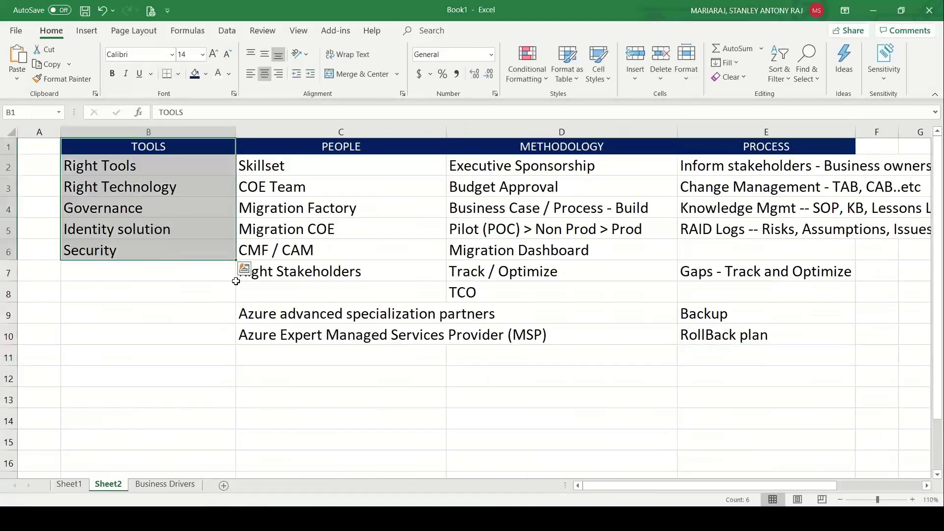
{"action": "key", "text": "ctrl+c"}
{"action": "left_click", "coordinate": [194, 485]}
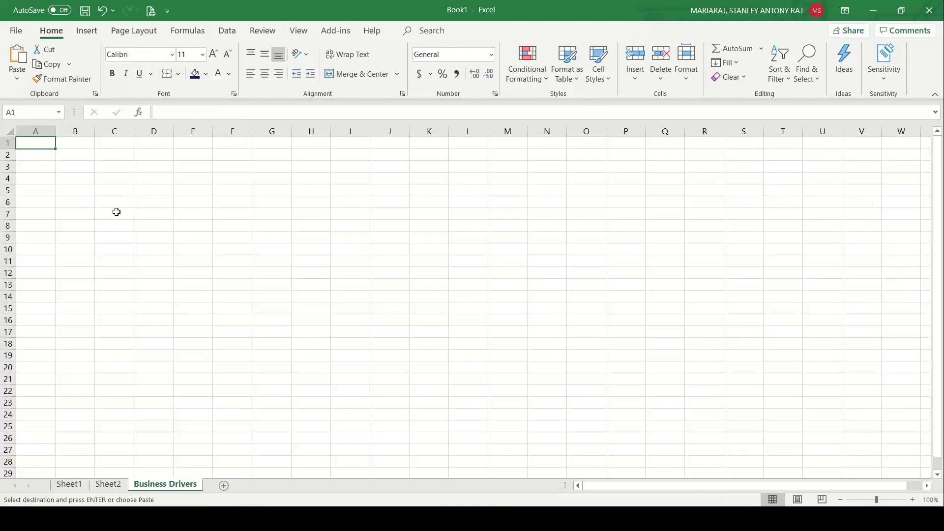
{"action": "left_click", "coordinate": [67, 143]}
{"action": "key", "text": "ctrl+v"}
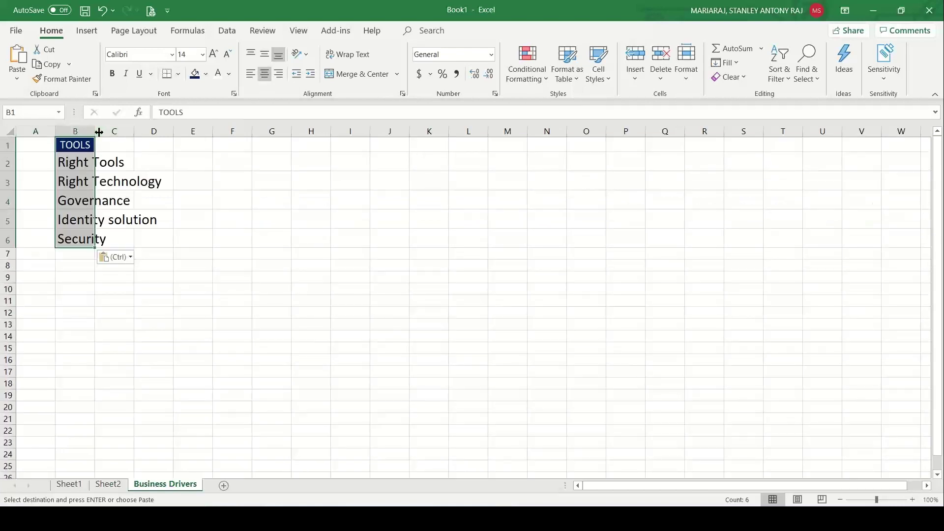
{"action": "left_click_drag", "start_coordinate": [96, 131], "coordinate": [231, 131]}
Step: Change the header in B1 to "Business Drivers" and clear the copied entries in B2:B7
{"action": "left_click", "coordinate": [144, 146]}
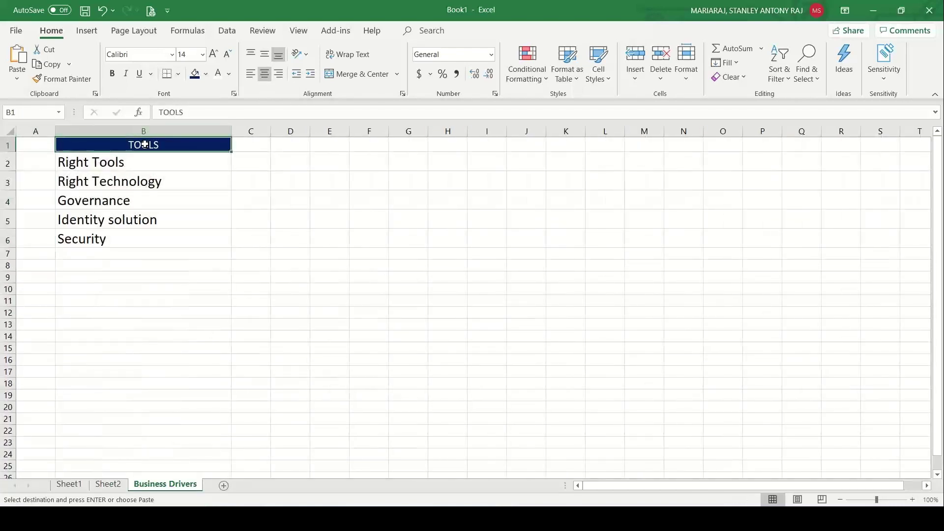
{"action": "type", "text": "Business Driver"}
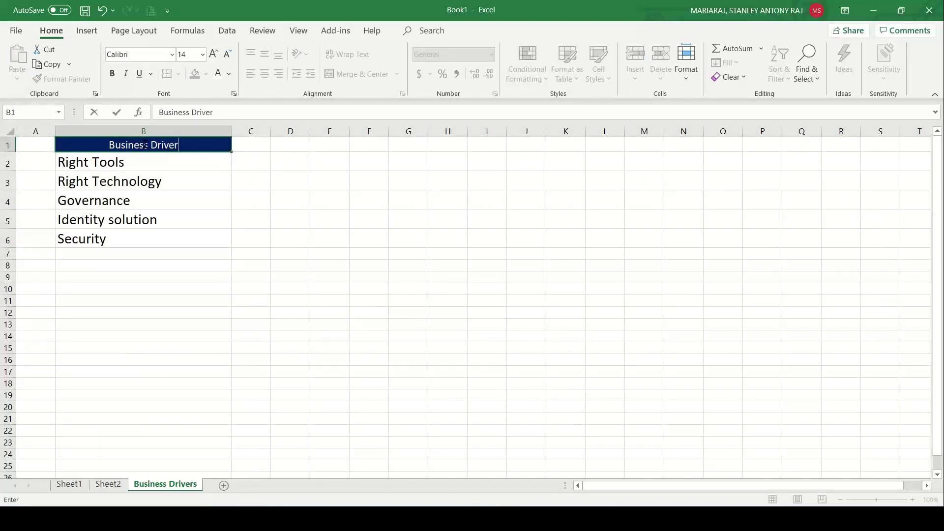
{"action": "type", "text": "s"}
{"action": "left_click_drag", "start_coordinate": [138, 161], "coordinate": [140, 252]}
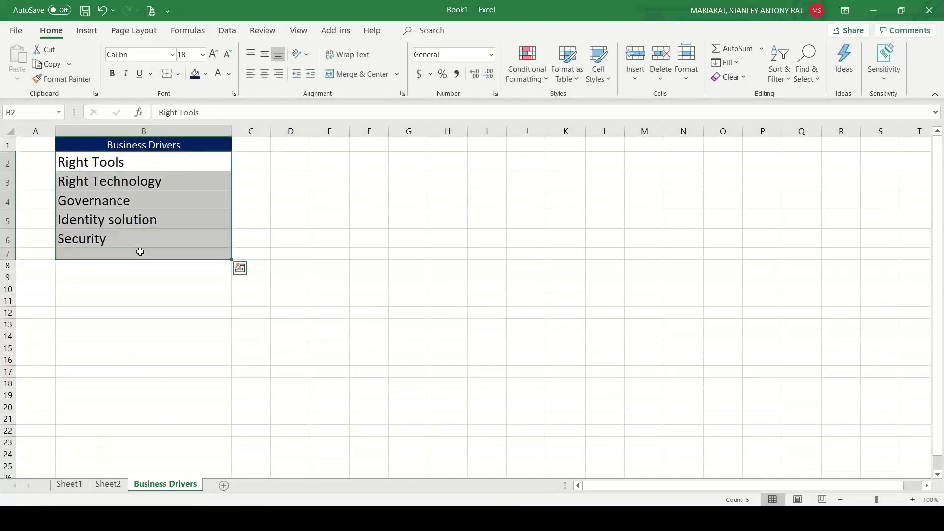
{"action": "key", "text": "Delete"}
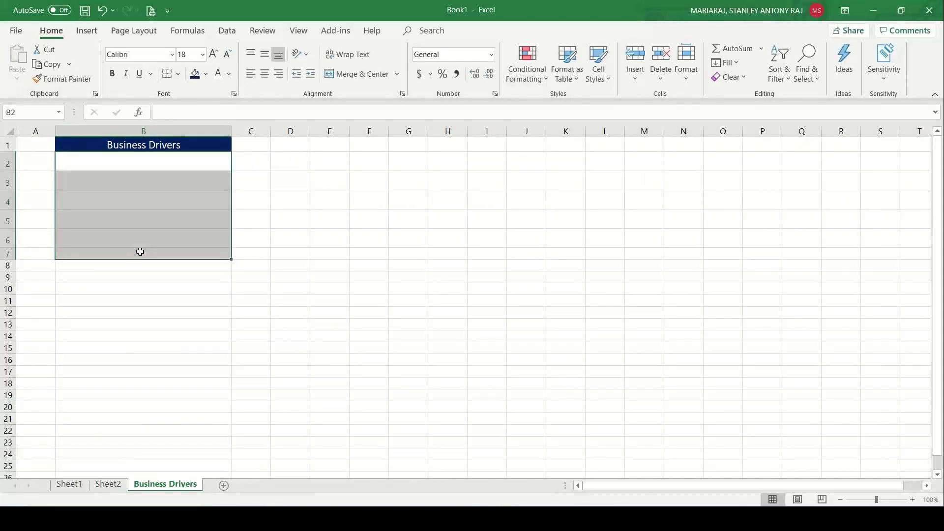
{"action": "key", "text": "Up"}
{"action": "key", "text": "Down"}
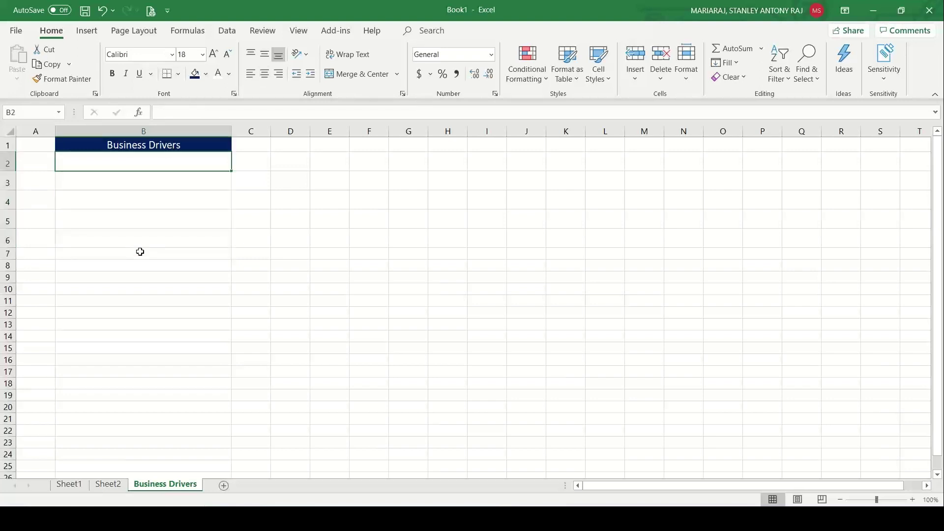
Step: Enter "Datacenter -- Legacy" in B2 and "Legacy Infra" in B3
{"action": "type", "text": "Datacenter "}
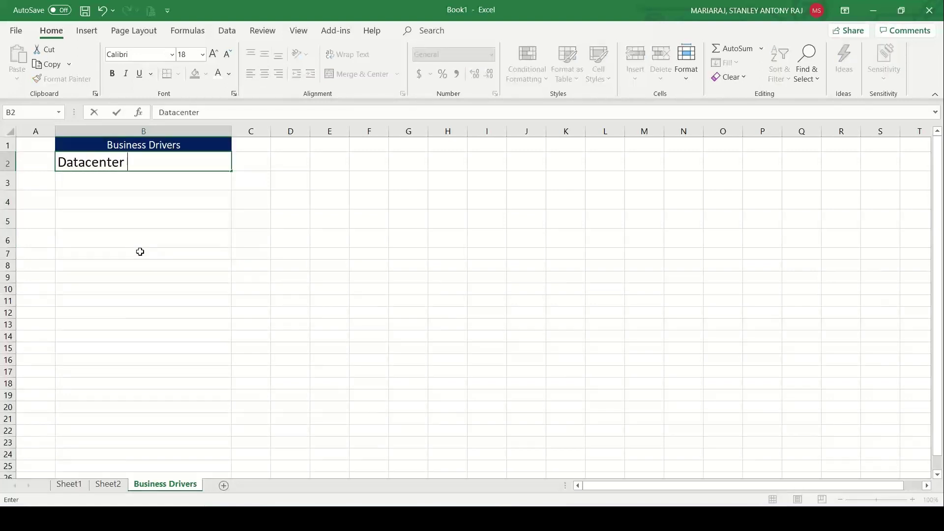
{"action": "type", "text": "-- Legacy"}
{"action": "key", "text": "Return"}
{"action": "type", "text": "Legacy "}
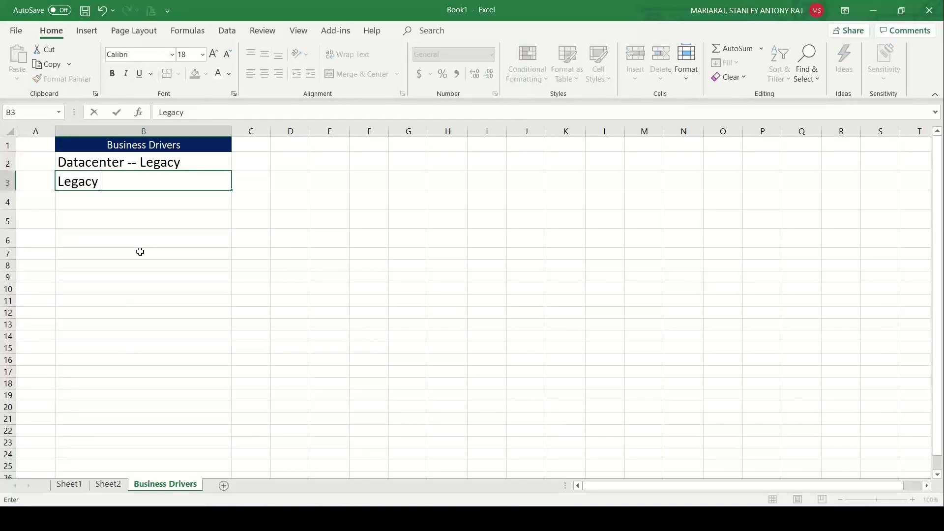
{"action": "type", "text": "Infra"}
{"action": "key", "text": "BackSpace"}
{"action": "key", "text": "Return"}
Step: Enter "Datacenter Lease Expiry" in B4 as the third business driver
{"action": "type", "text": "Datacenter Lea"}
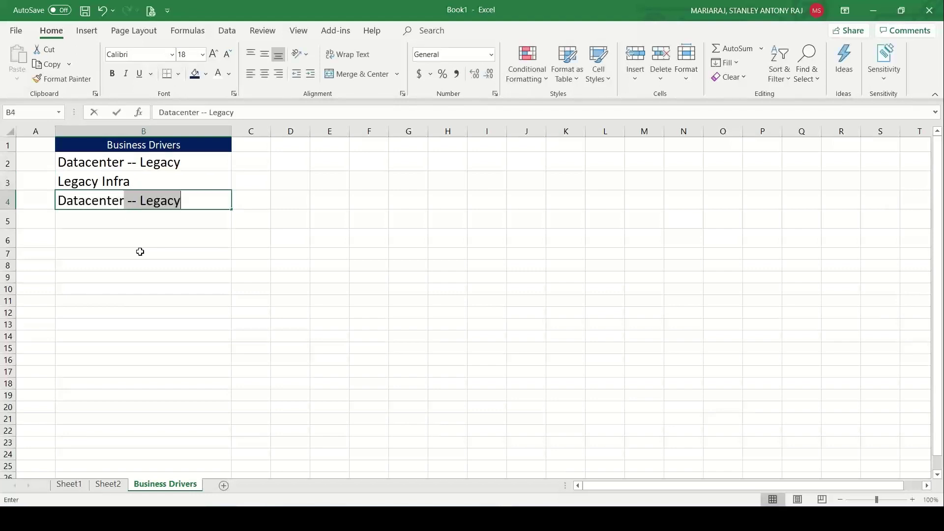
{"action": "type", "text": "se"}
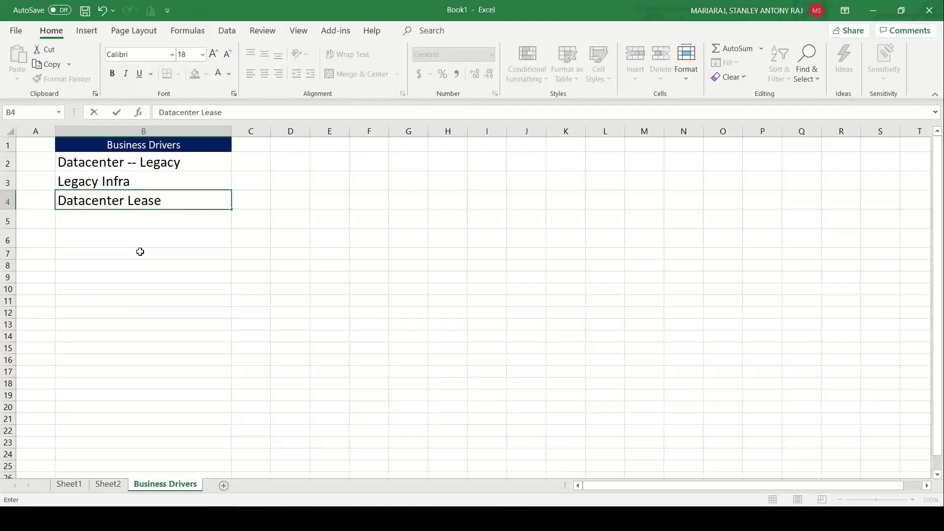
{"action": "type", "text": " Expirty"}
{"action": "key", "text": "BackSpace"}
{"action": "key", "text": "BackSpace"}
{"action": "type", "text": "y"}
Step: Increase the font size of the Business Drivers header in B1 by two steps
{"action": "left_click", "coordinate": [168, 146]}
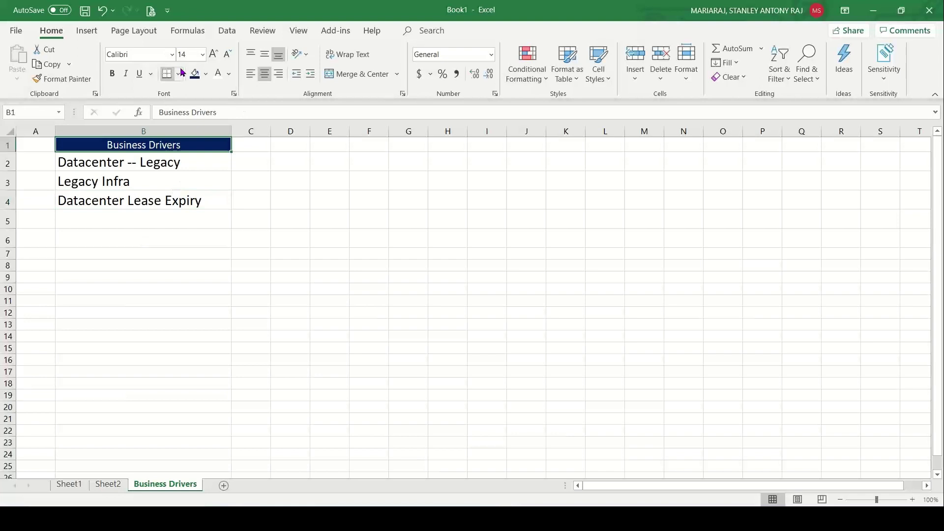
{"action": "left_click", "coordinate": [213, 53]}
{"action": "left_click", "coordinate": [214, 54]}
Step: Enter "End Of Life OS / Software" in B5 of the business drivers list
{"action": "left_click", "coordinate": [156, 229]}
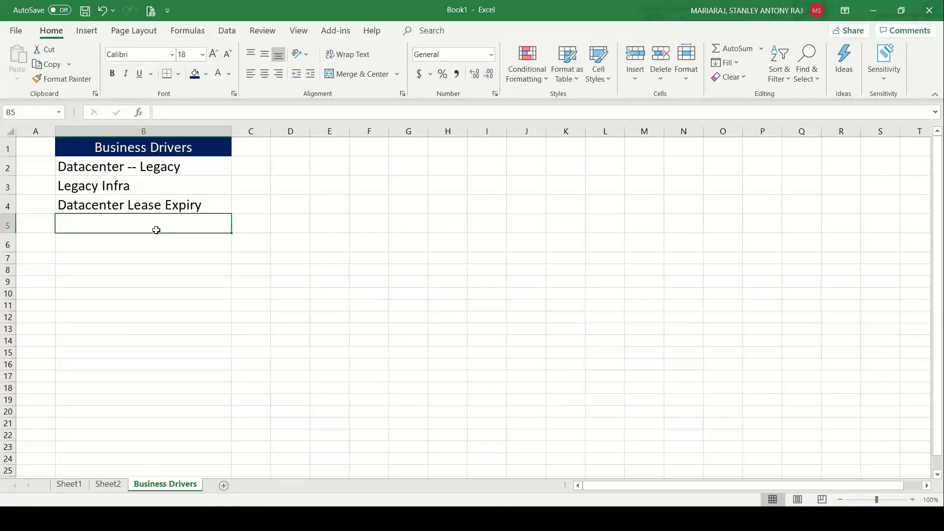
{"action": "type", "text": "End O"}
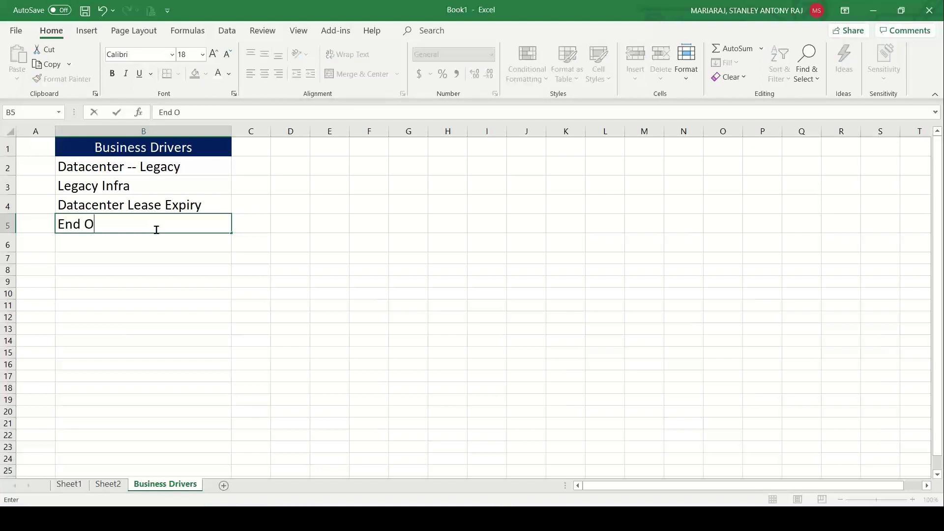
{"action": "type", "text": "f Life OS / Software"}
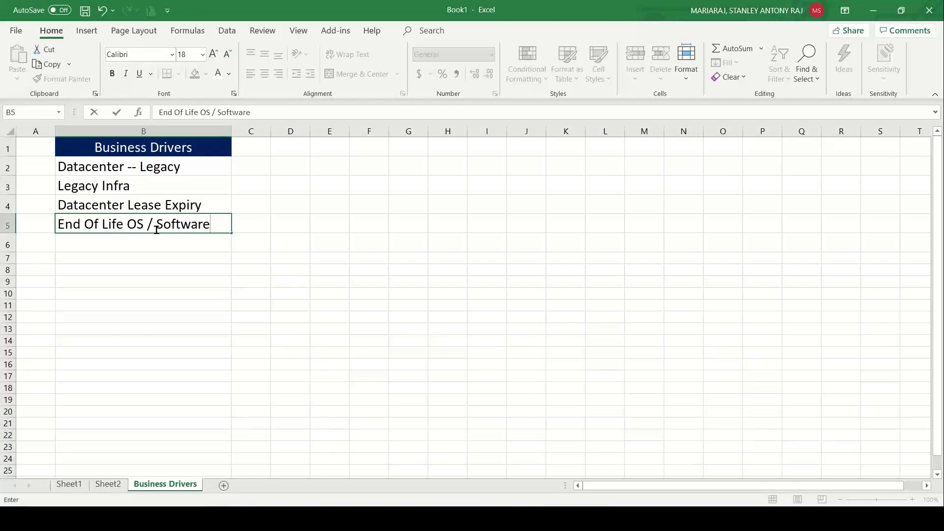
{"action": "key", "text": "Return"}
Step: Enter "App dev / deploy -- slow -- Modernize" in B6
{"action": "type", "text": "Apl"}
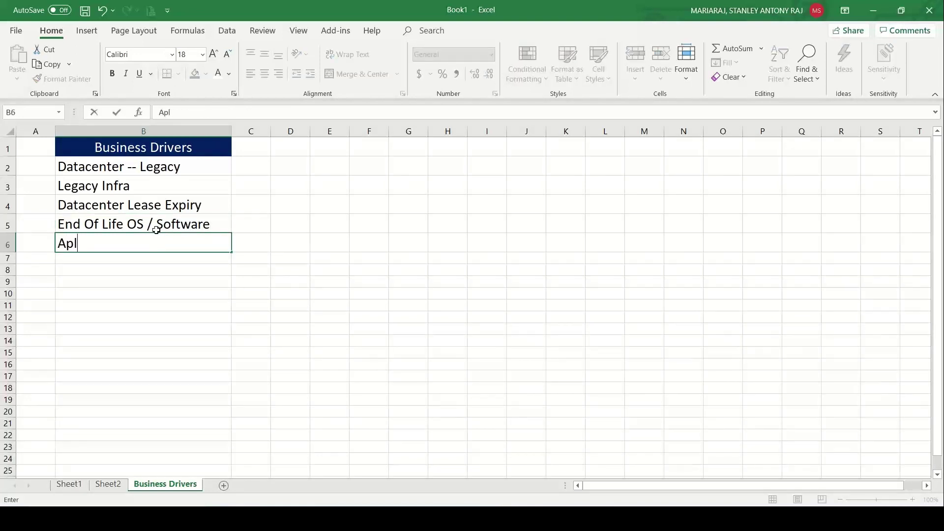
{"action": "key", "text": "BackSpace"}
{"action": "type", "text": "p dev / deploy -- slo"}
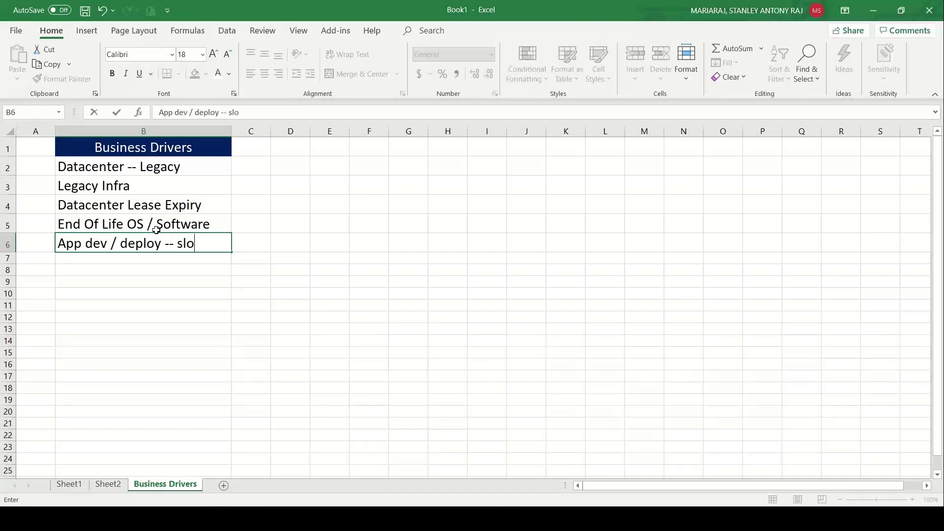
{"action": "type", "text": "w -- Modernize"}
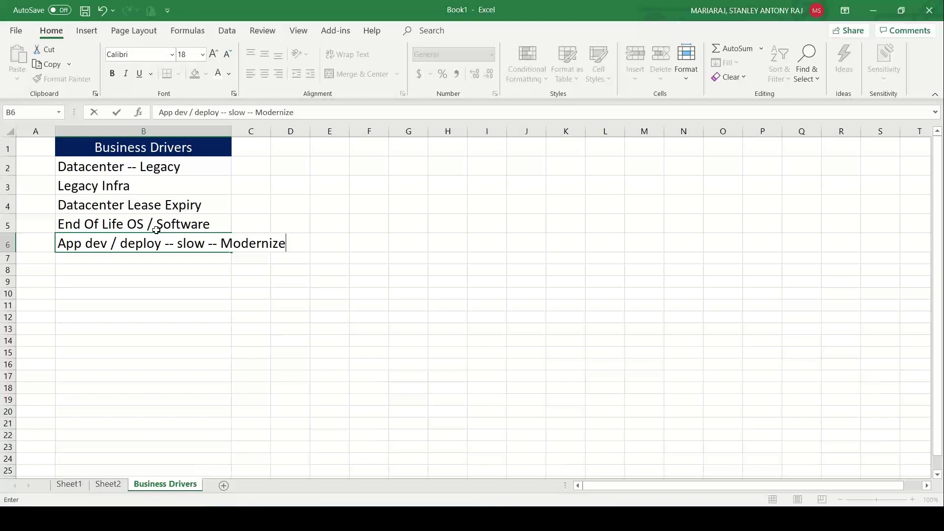
{"action": "key", "text": "Return"}
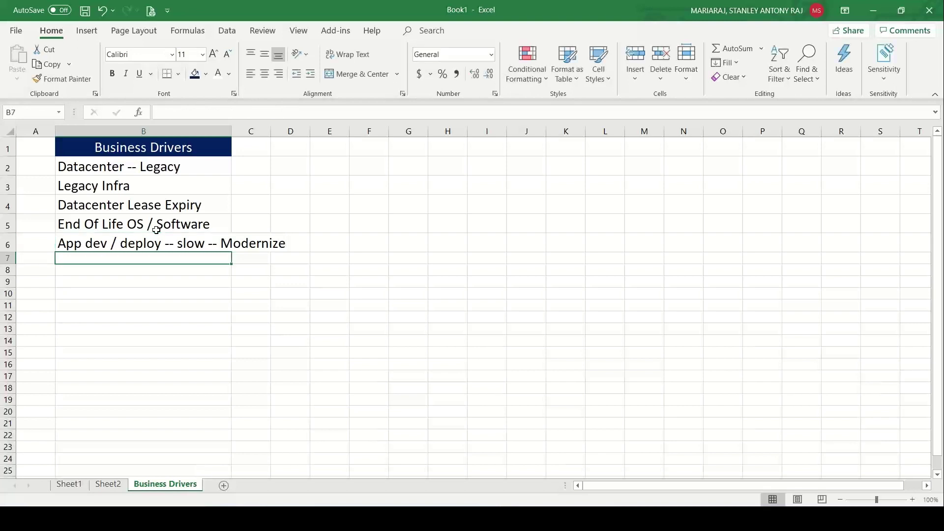
Step: Enter "Performance issues" in B7 below the application deployment driver
{"action": "type", "text": "Perforamnce"}
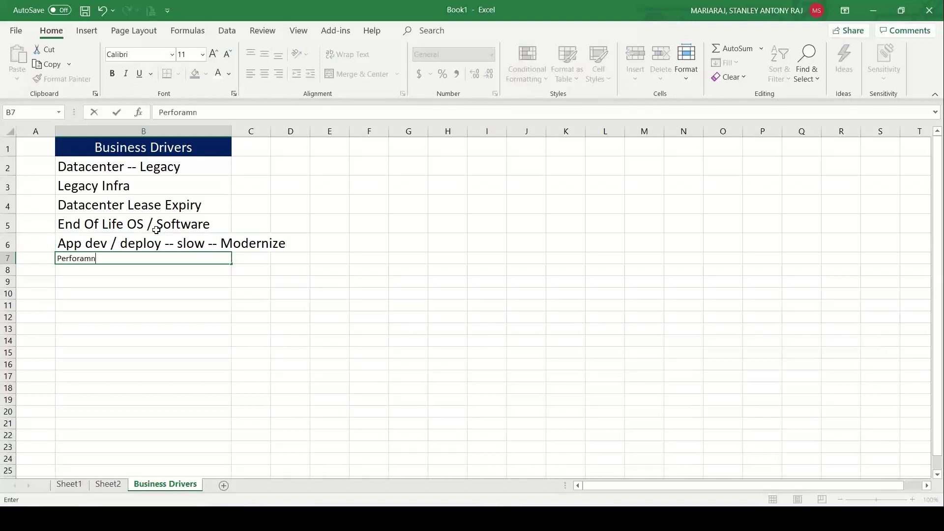
{"action": "key", "text": "BackSpace"}
{"action": "key", "text": "BackSpace"}
{"action": "key", "text": "BackSpace"}
{"action": "key", "text": "BackSpace"}
{"action": "key", "text": "BackSpace"}
{"action": "type", "text": "mance issues"}
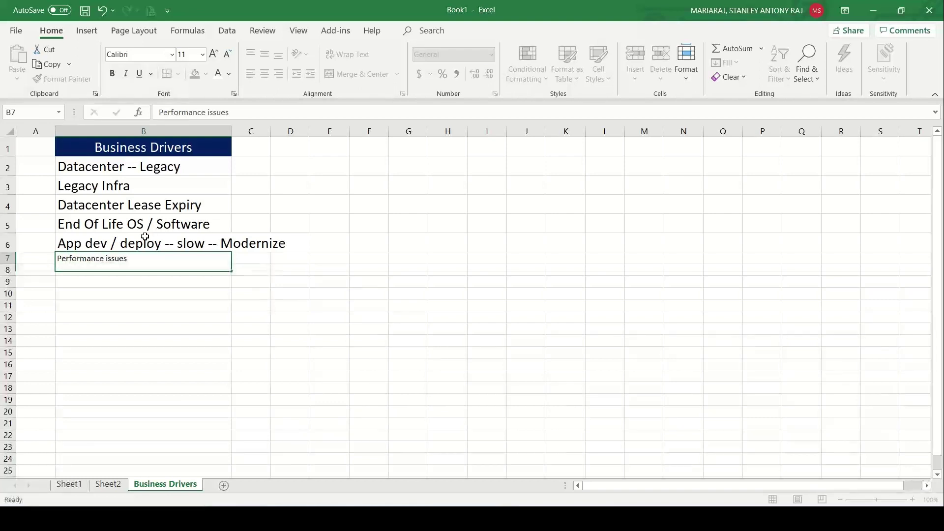
Step: Copy the formatting of B6 to B8 and enter "Management and Maintenance Costs" there
{"action": "left_click", "coordinate": [143, 246]}
{"action": "left_click", "coordinate": [63, 78]}
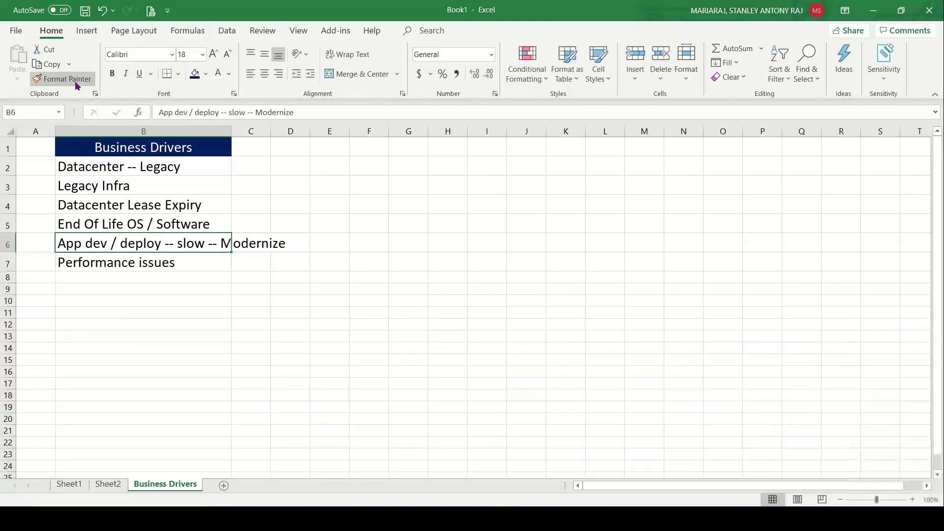
{"action": "left_click", "coordinate": [140, 277]}
{"action": "type", "text": "M"}
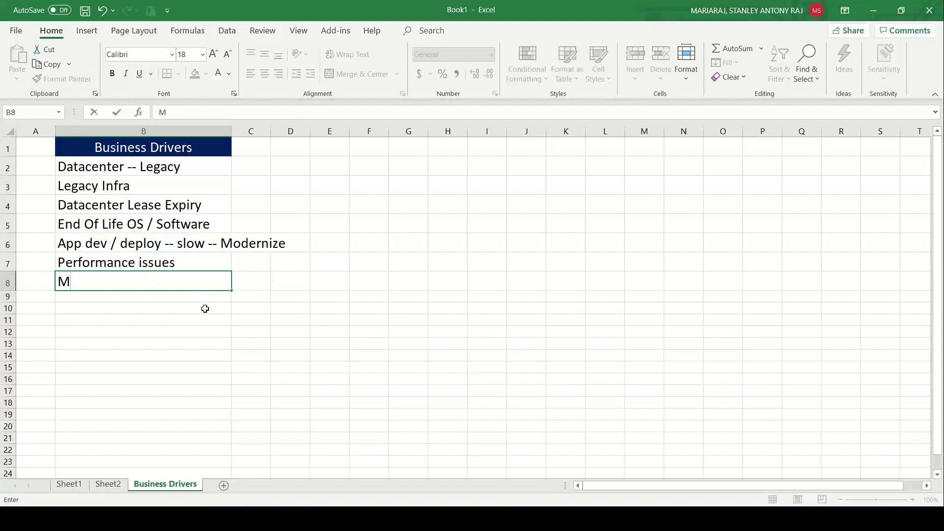
{"action": "type", "text": "anagement and Mo"}
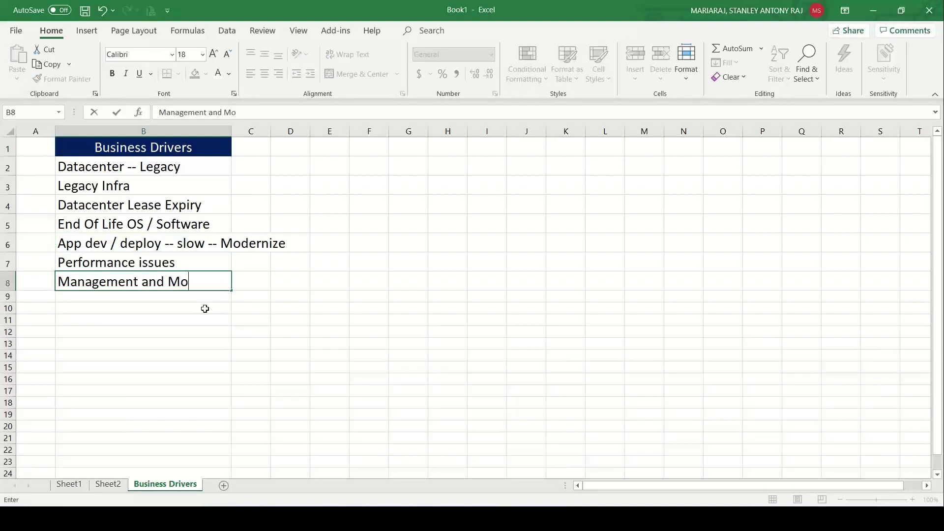
{"action": "key", "text": "BackSpace"}
{"action": "type", "text": "aintenance "}
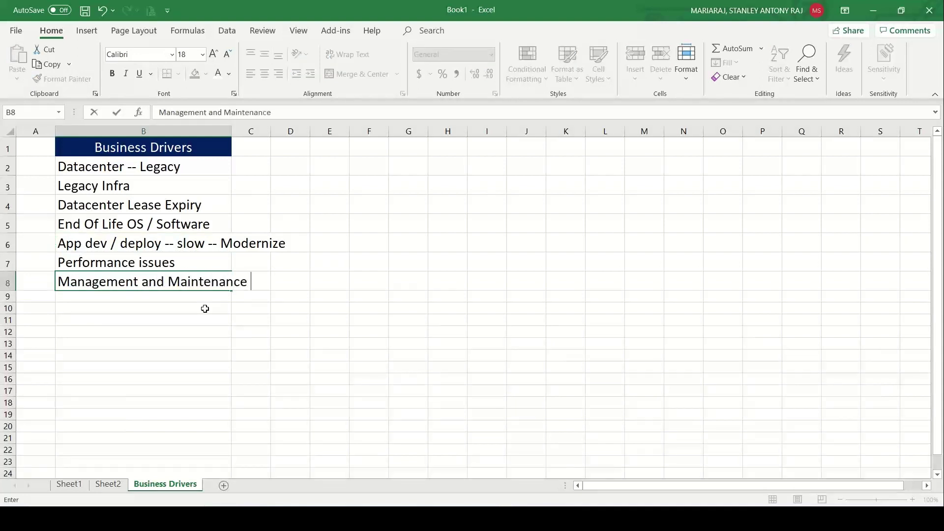
{"action": "type", "text": "-"}
{"action": "key", "text": "BackSpace"}
{"action": "type", "text": "Costs"}
{"action": "key", "text": "Return"}
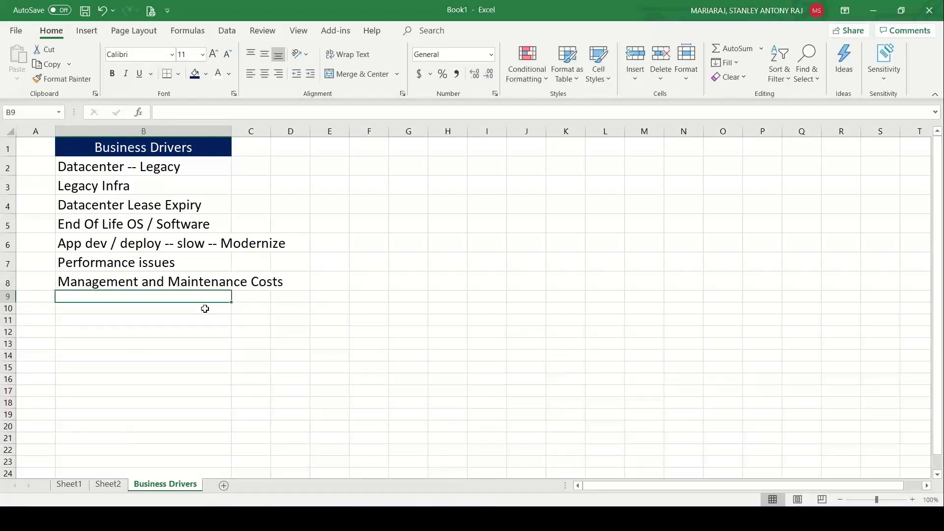
Step: Enter "Change in vendor" in B9 and widen column B to fit its longest entries
{"action": "type", "text": "C"}
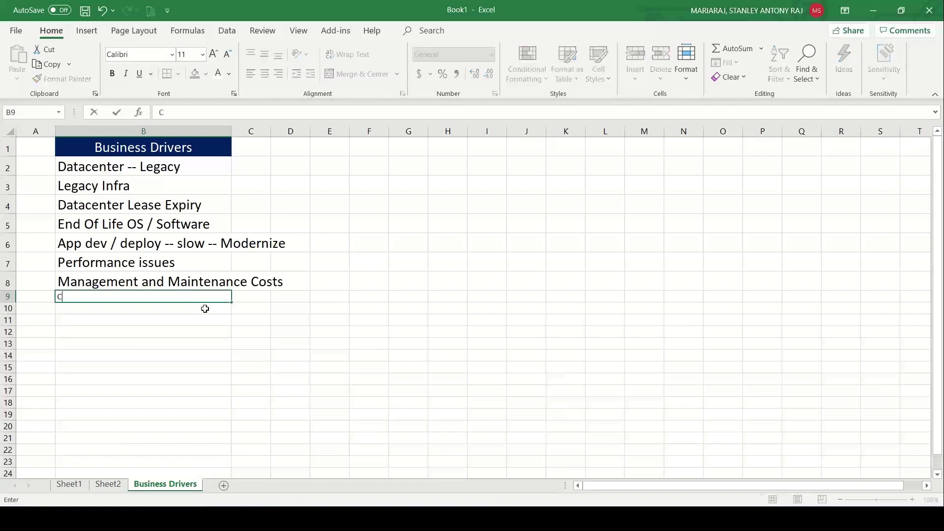
{"action": "type", "text": "hange in vendor"}
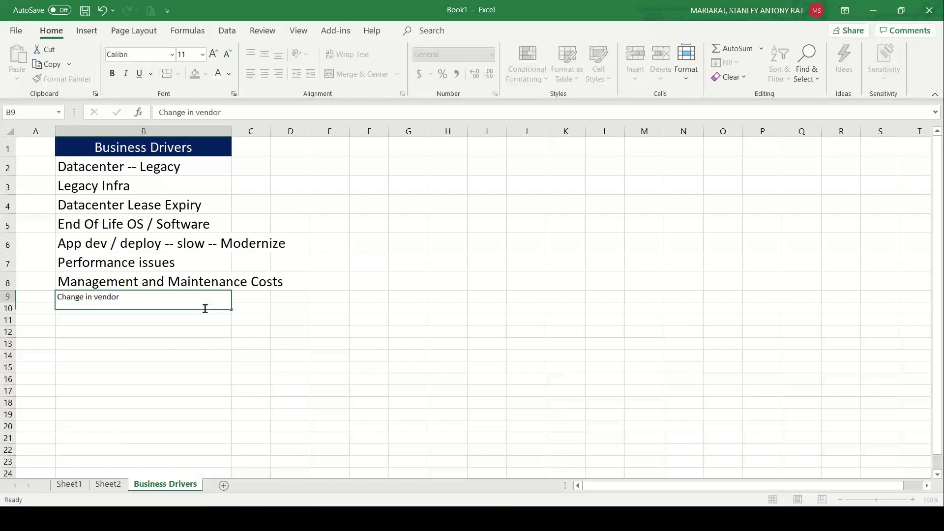
{"action": "key", "text": "Return"}
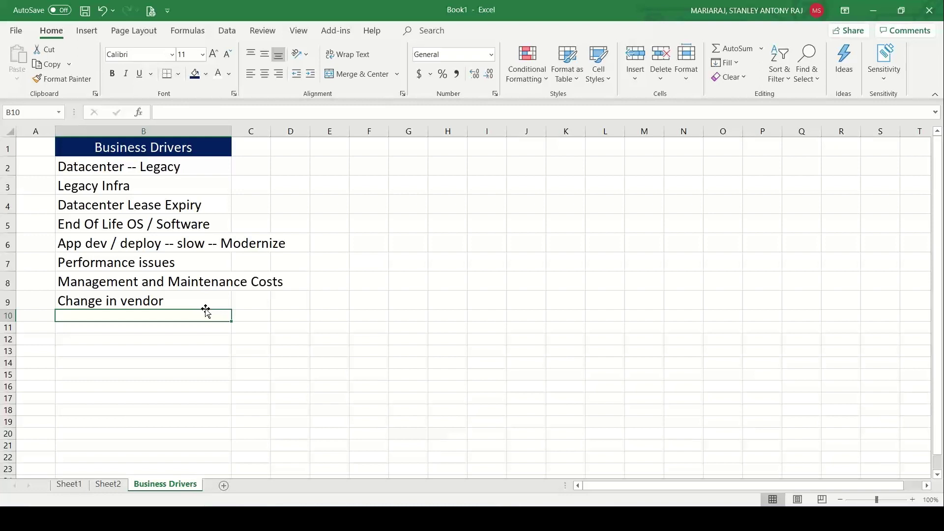
{"action": "left_click_drag", "start_coordinate": [232, 131], "coordinate": [304, 146]}
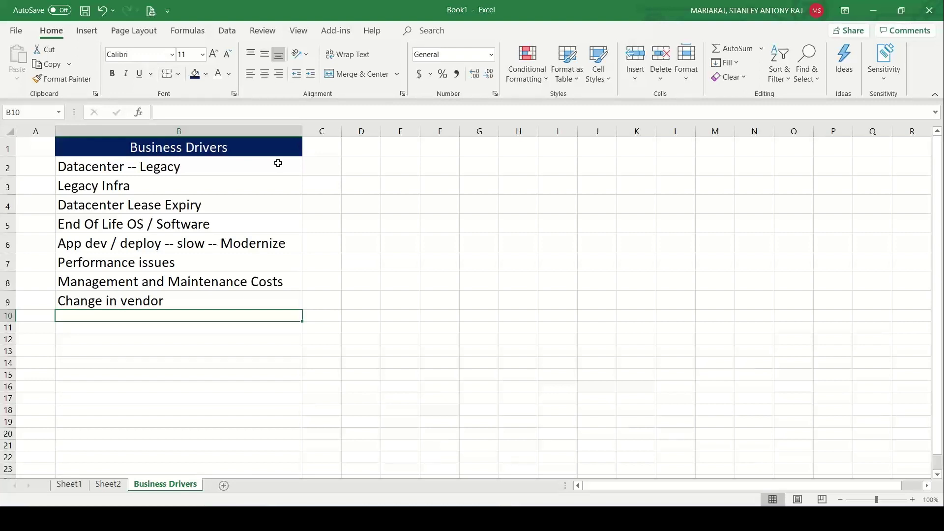
Step: Enter "Capacity - Growth - Expansion" in B10 as the next business driver
{"action": "type", "text": "Capa"}
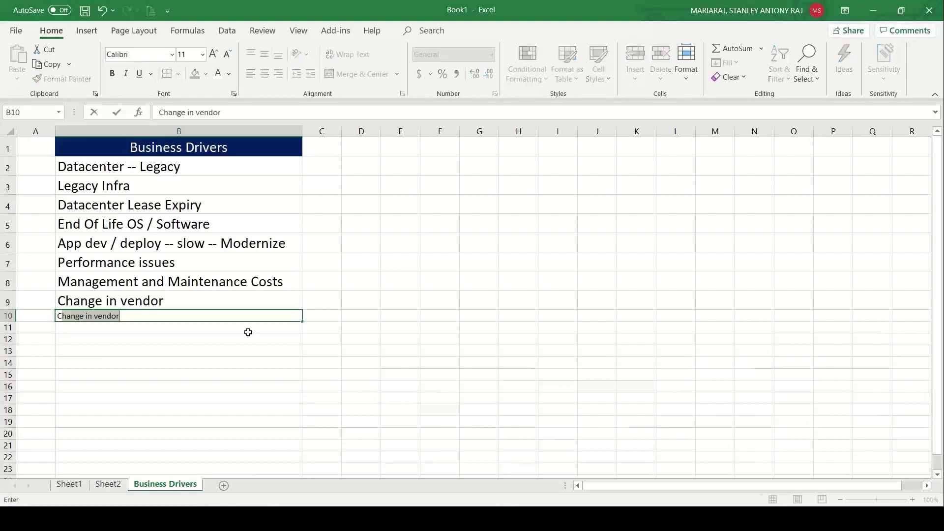
{"action": "key", "text": "BackSpace"}
{"action": "key", "text": "BackSpace"}
{"action": "type", "text": "pacity - Gro"}
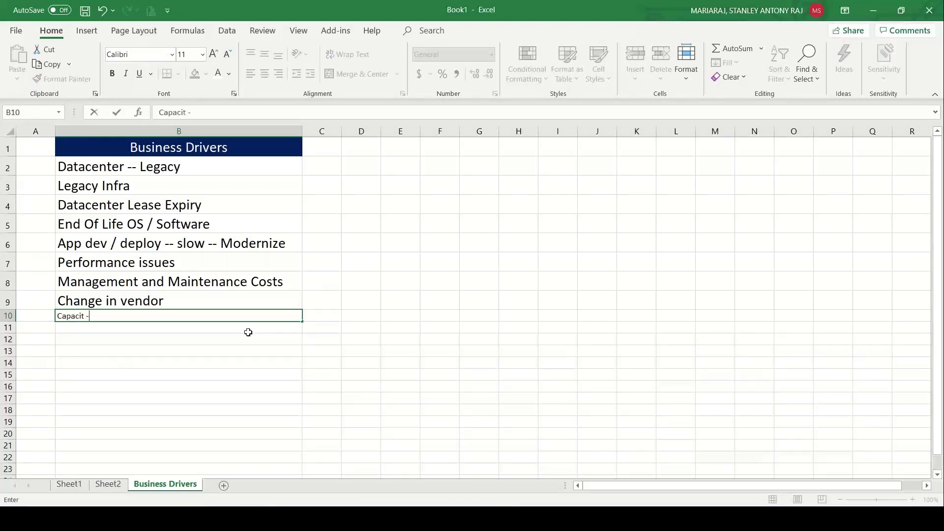
{"action": "type", "text": "wth - Expansion"}
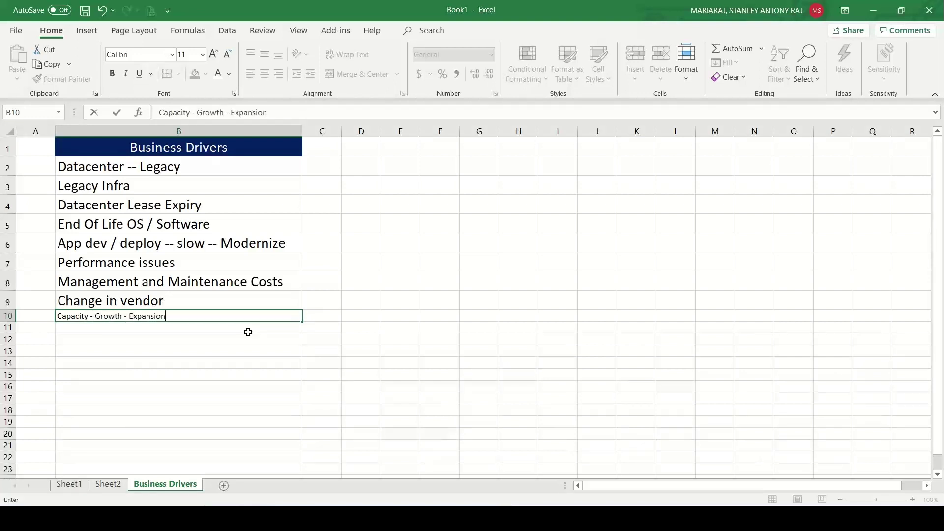
{"action": "key", "text": "Return"}
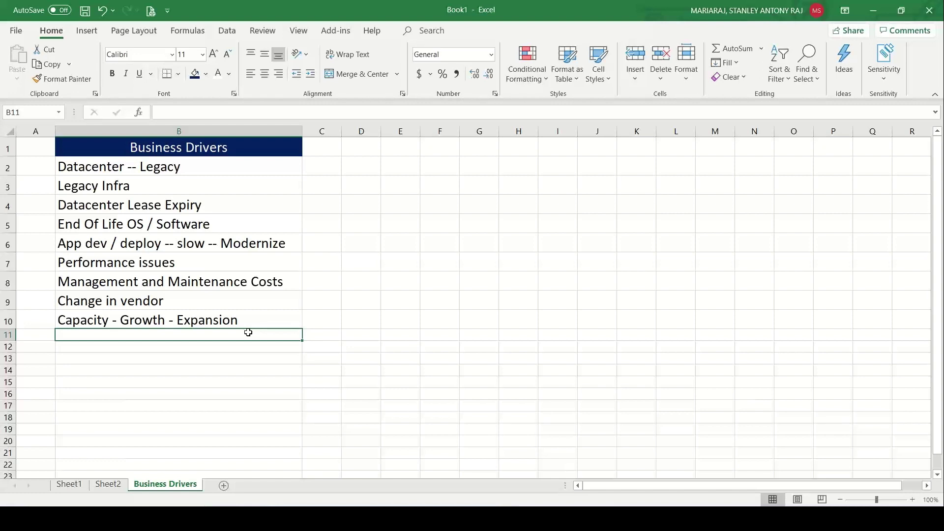
Step: Enter "Global Expansion" in B11 below the capacity driver
{"action": "type", "text": "Global Expansion"}
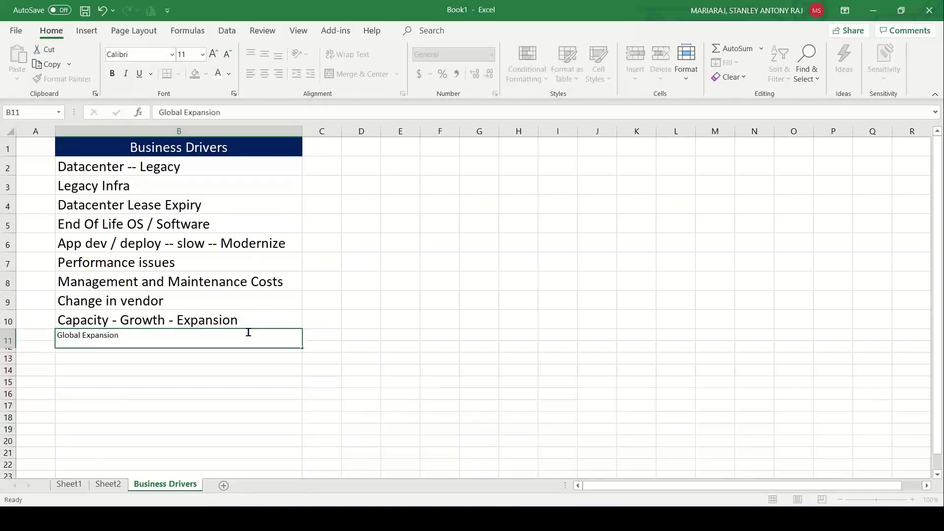
{"action": "key", "text": "Return"}
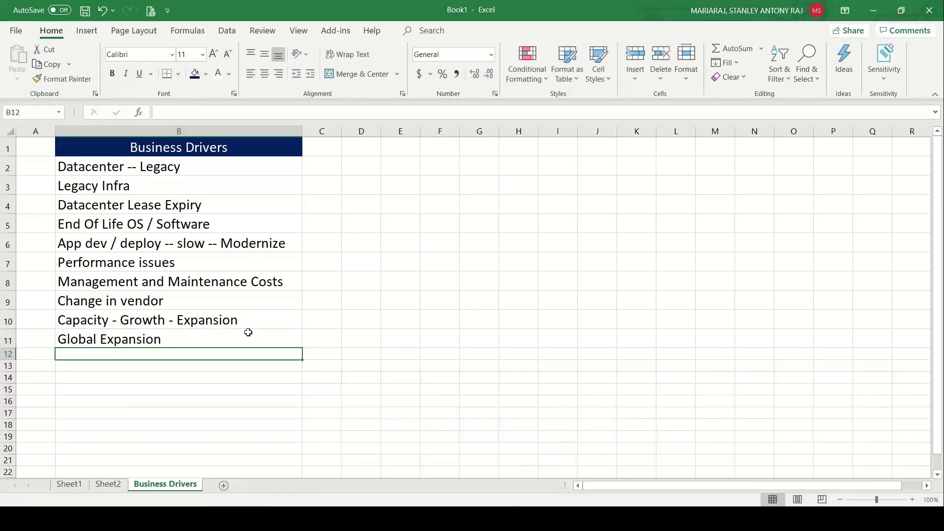
{"action": "left_click", "coordinate": [163, 321]}
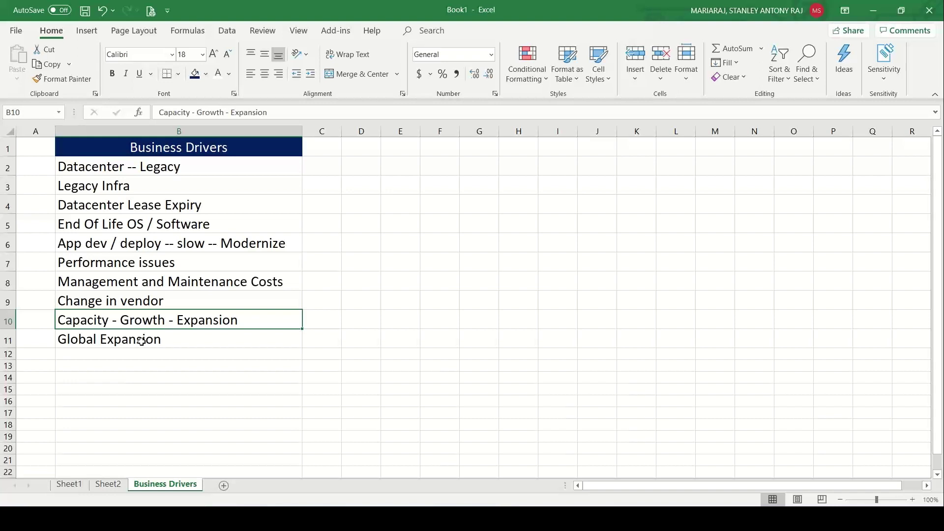
Step: Enter "Modernize Datacenter" in C2 beside the legacy datacenter driver and widen column C to fit it
{"action": "left_click", "coordinate": [328, 167]}
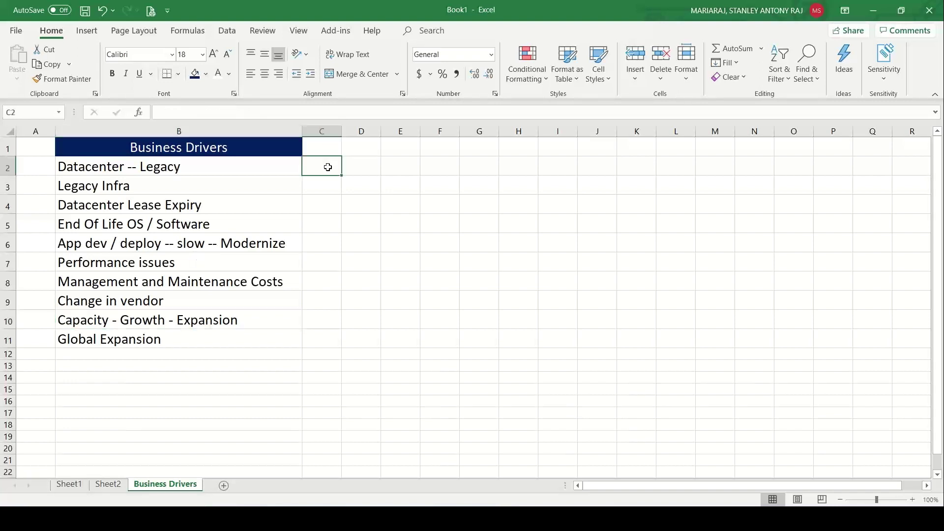
{"action": "type", "text": "Moderni"}
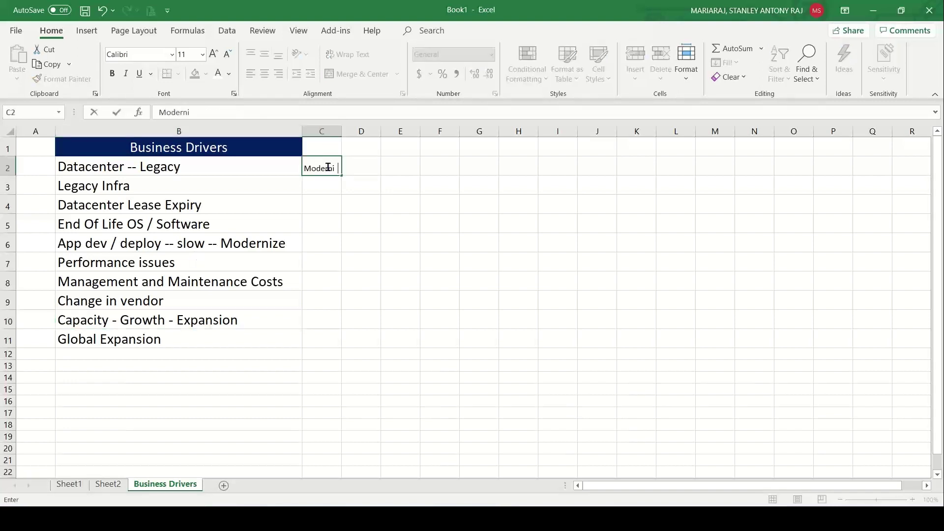
{"action": "type", "text": "ze Datacenter"}
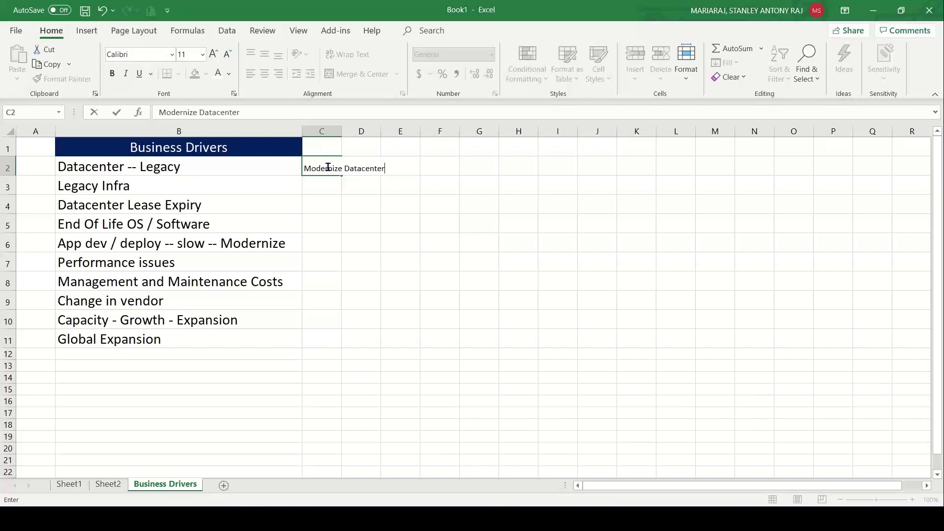
{"action": "left_click", "coordinate": [327, 150]}
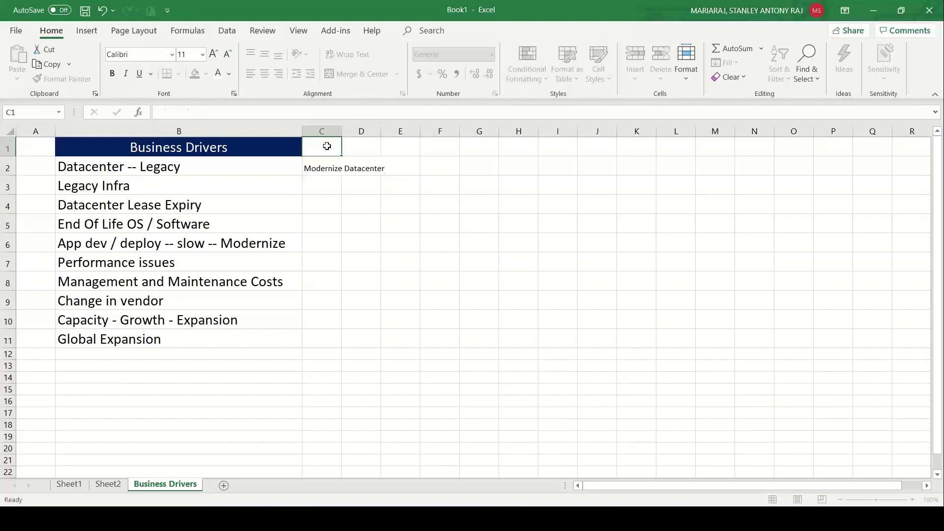
{"action": "left_click_drag", "start_coordinate": [341, 133], "coordinate": [448, 132]}
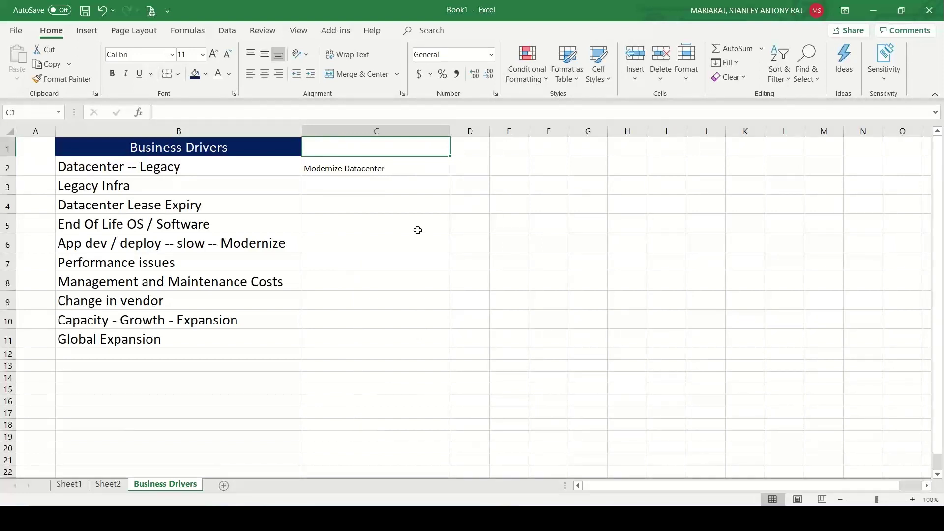
{"action": "left_click", "coordinate": [310, 321]}
{"action": "type", "text": "Global"}
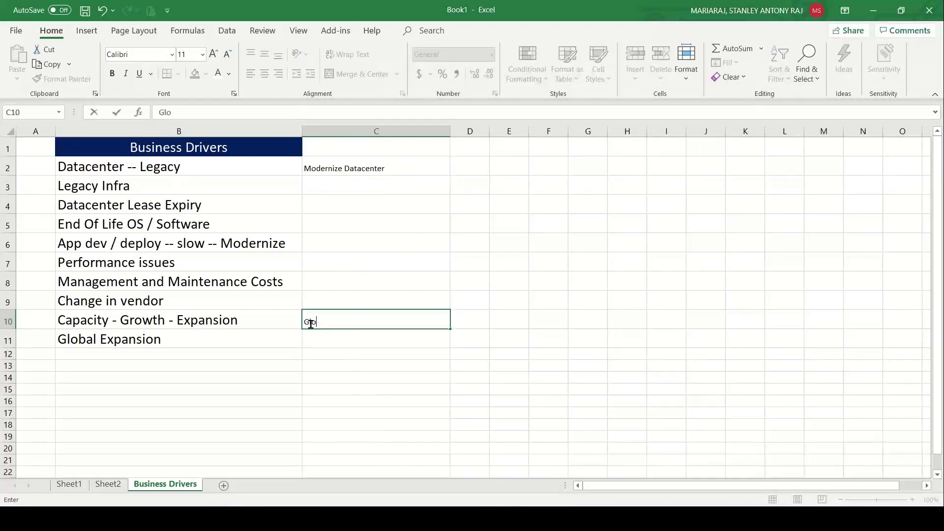
{"action": "key", "text": "BackSpace"}
{"action": "key", "text": "BackSpace"}
{"action": "key", "text": "BackSpace"}
{"action": "key", "text": "BackSpace"}
{"action": "key", "text": "BackSpace"}
{"action": "key", "text": "BackSpace"}
Step: Insert the word "Market" into the B11 driver so that it reads "Global Market Expansion"
{"action": "double_click", "coordinate": [100, 340]}
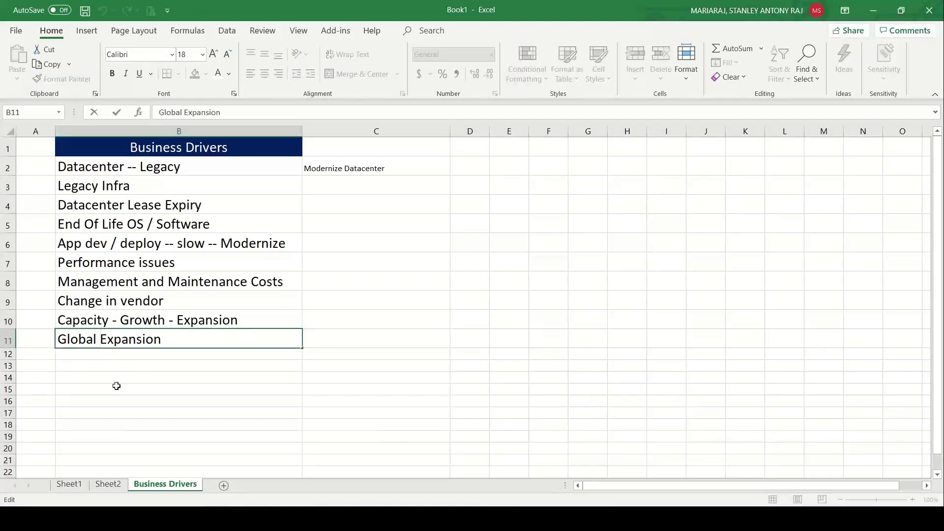
{"action": "type", "text": "Market"}
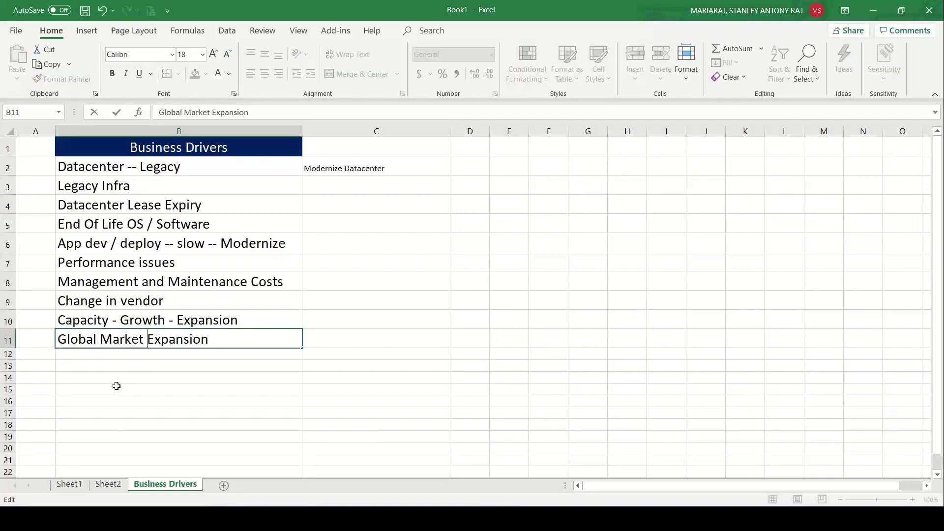
{"action": "left_click", "coordinate": [180, 489]}
{"action": "left_click", "coordinate": [179, 447]}
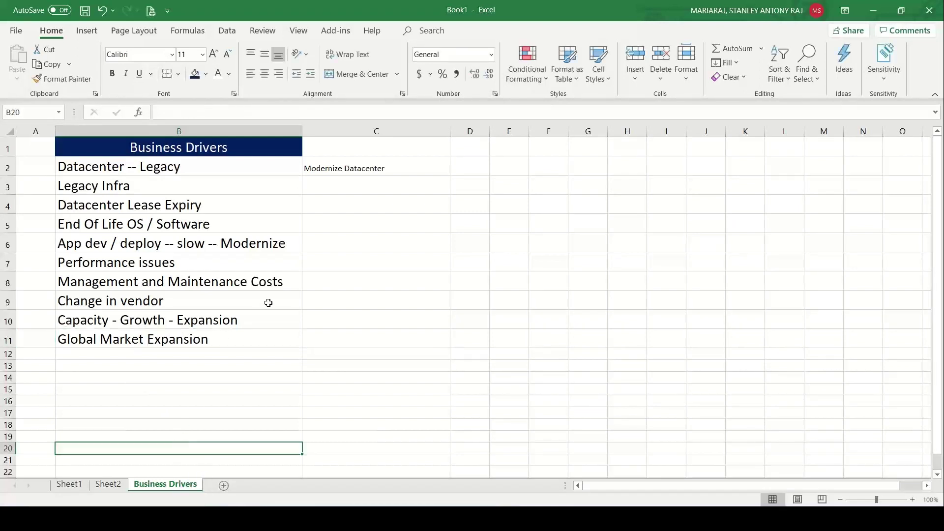
Step: Enter "Storage -- Tiering --" in C10 beside the capacity driver
{"action": "left_click", "coordinate": [263, 317]}
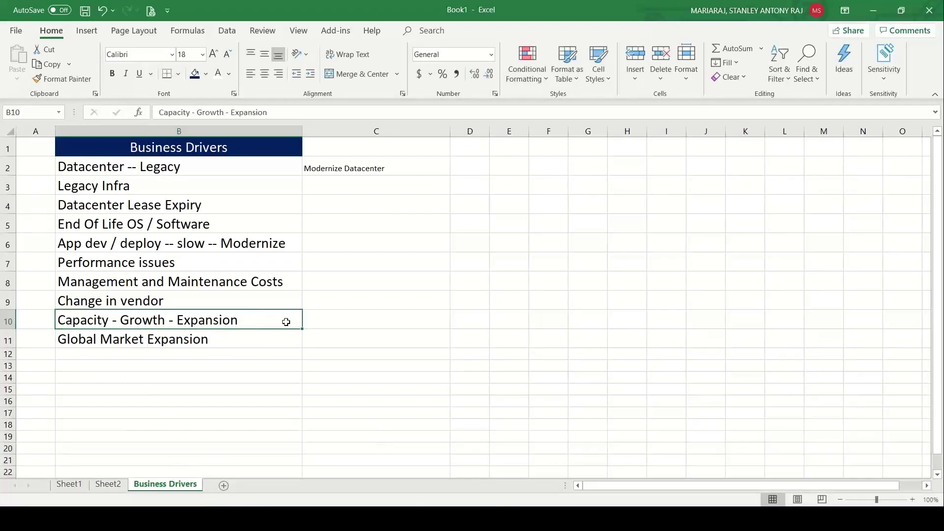
{"action": "left_click", "coordinate": [330, 321]}
{"action": "type", "text": "S"}
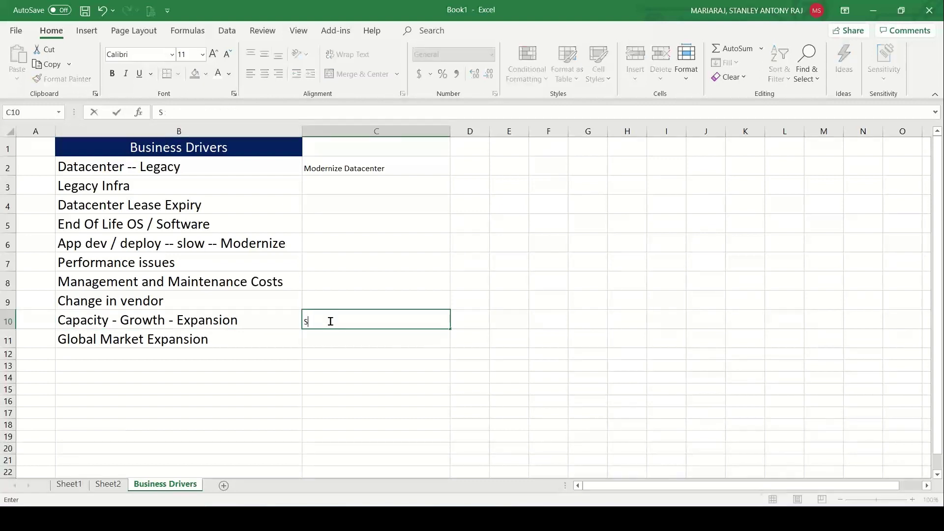
{"action": "type", "text": "torage -- Tiering --"}
{"action": "left_click", "coordinate": [364, 415]}
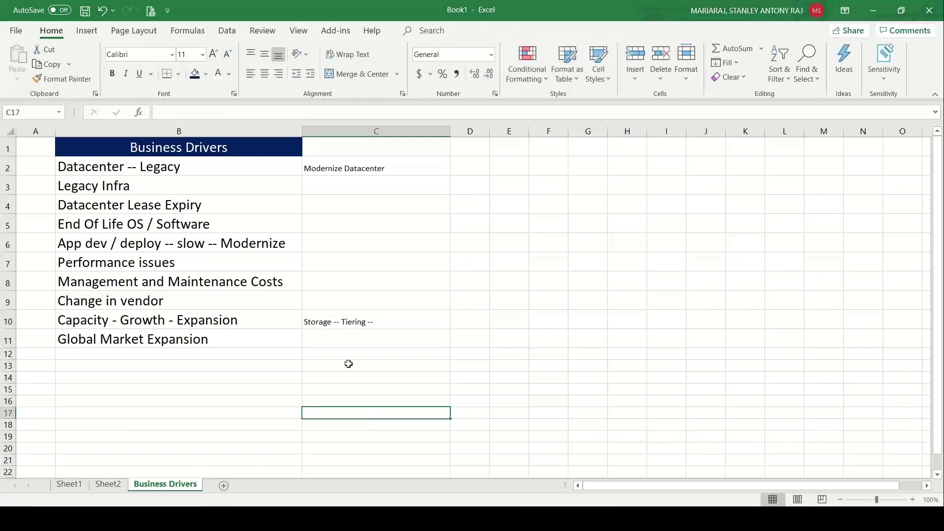
{"action": "left_click", "coordinate": [353, 322]}
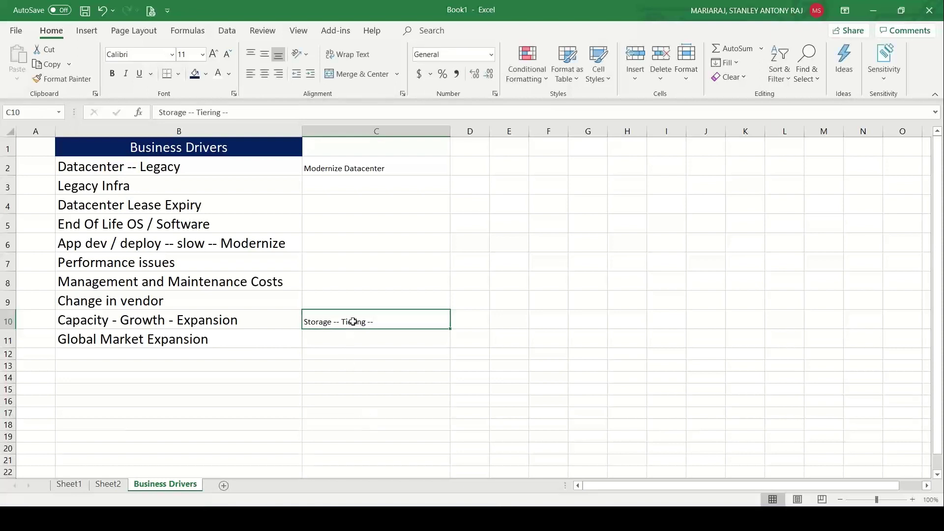
Step: Copy the formatting of B10 to C2:C11 and widen column C further
{"action": "left_click", "coordinate": [252, 322]}
{"action": "left_click", "coordinate": [63, 79]}
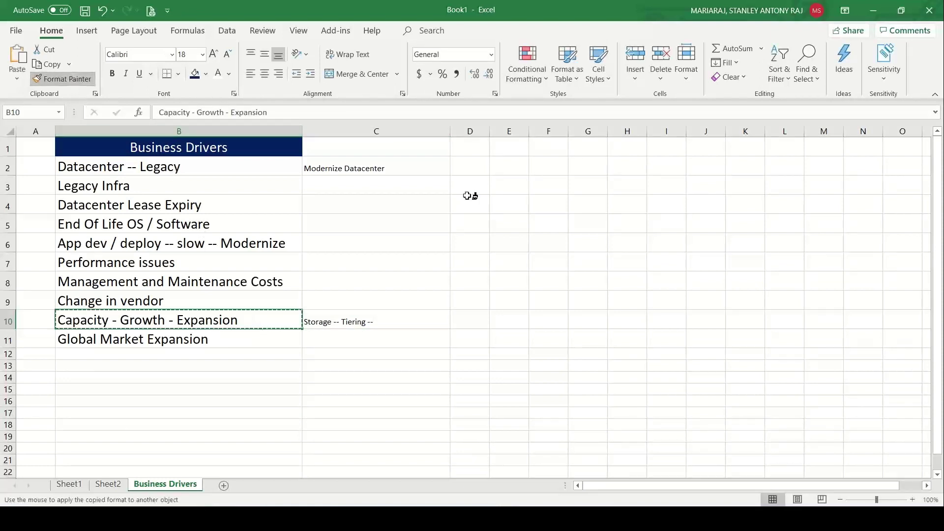
{"action": "left_click", "coordinate": [422, 164]}
{"action": "left_click_drag", "start_coordinate": [416, 227], "coordinate": [411, 344]}
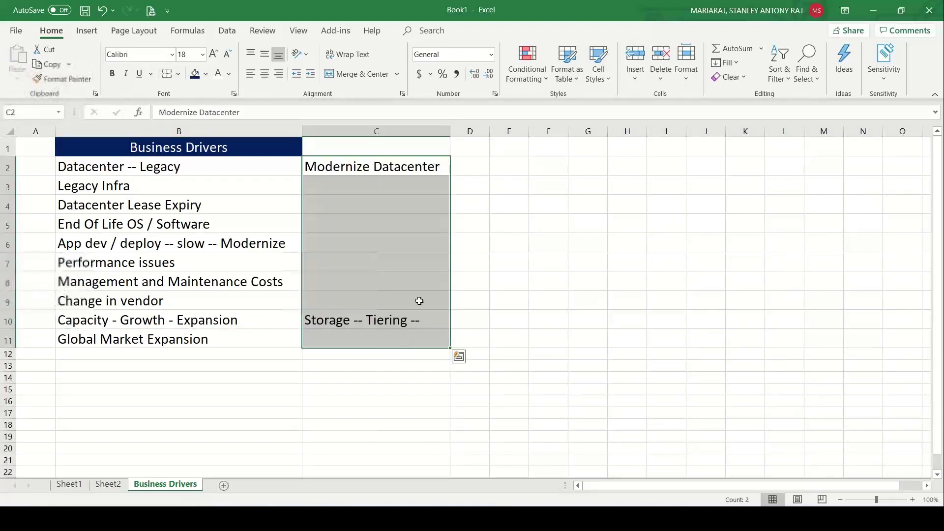
{"action": "left_click_drag", "start_coordinate": [452, 129], "coordinate": [499, 129]}
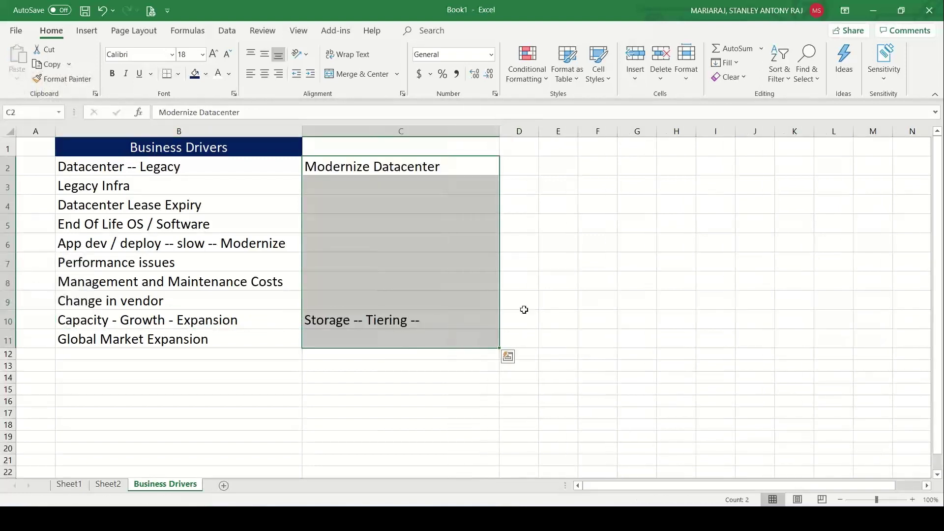
{"action": "left_click", "coordinate": [426, 323]}
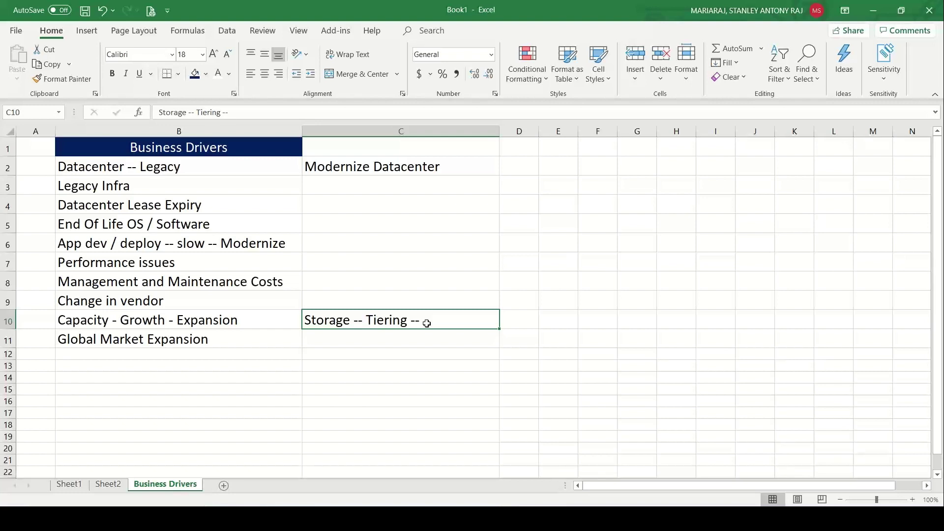
Step: Enter "Disaster Recovery / Business Continuity" in B12 below the global market driver
{"action": "left_click", "coordinate": [199, 358]}
{"action": "type", "text": "i"}
{"action": "key", "text": "BackSpace"}
{"action": "type", "text": "Disast"}
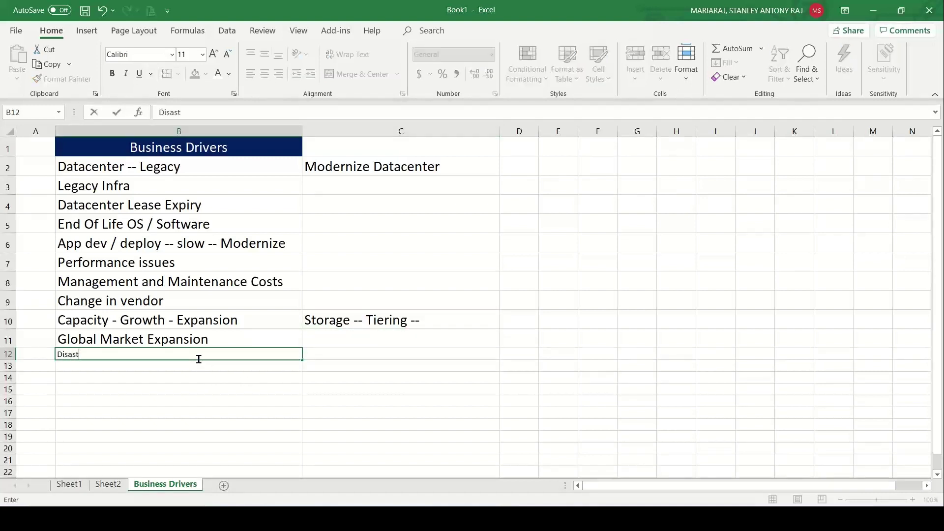
{"action": "type", "text": "er Recovery / Business Con"}
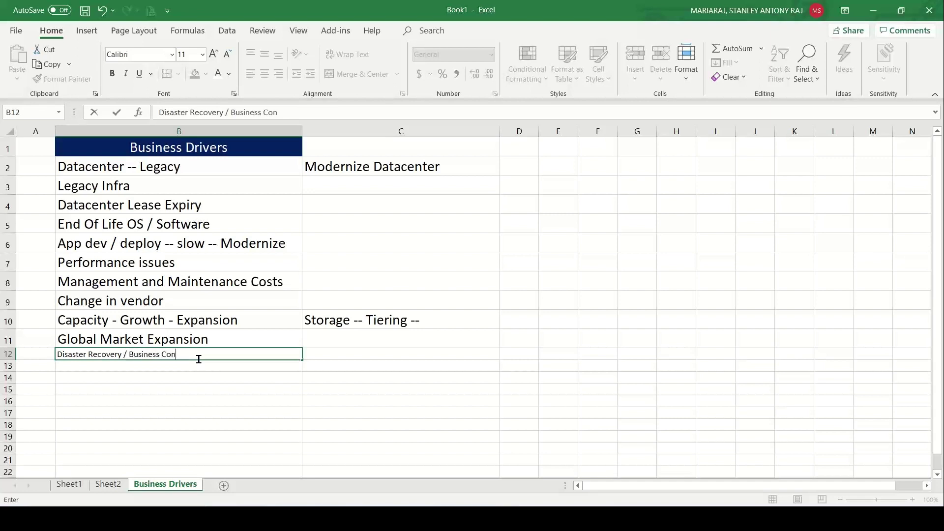
{"action": "type", "text": "tinuity"}
{"action": "left_click_drag", "start_coordinate": [172, 420], "coordinate": [169, 407]}
{"action": "left_click", "coordinate": [170, 354]}
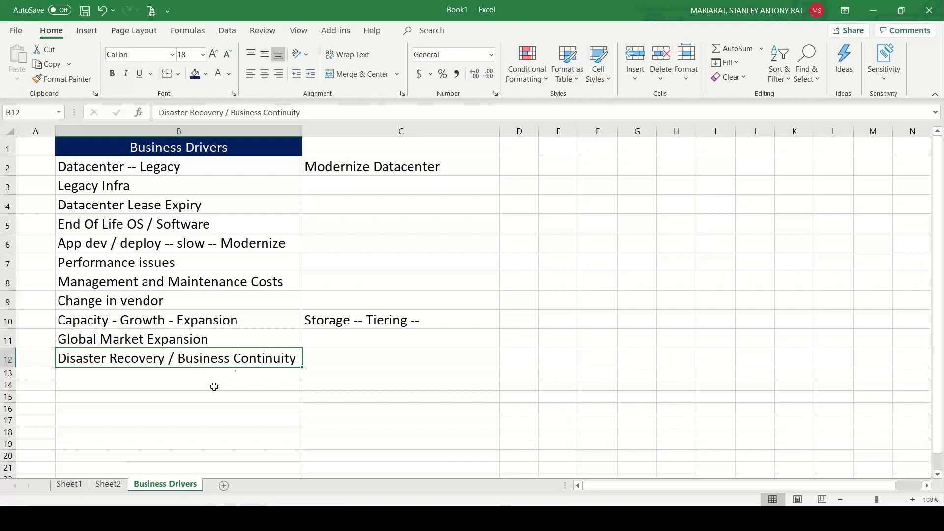
Step: Enter "Availability" in C12 beside the disaster recovery driver
{"action": "left_click", "coordinate": [322, 351]}
{"action": "type", "text": "Availa"}
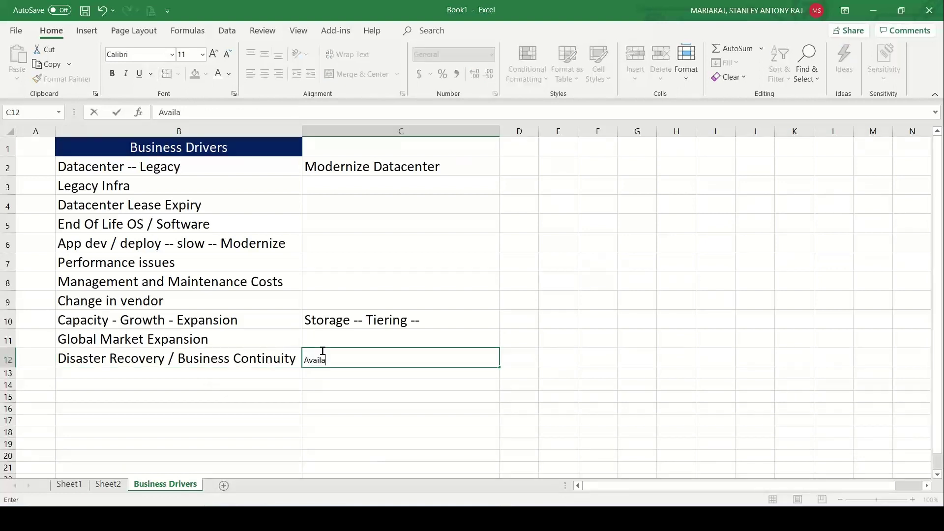
{"action": "type", "text": "bility"}
Step: Extend the header in B1 to "Business Drivers / Migration Triggers"
{"action": "double_click", "coordinate": [242, 145]}
{"action": "type", "text": "/ Migra"}
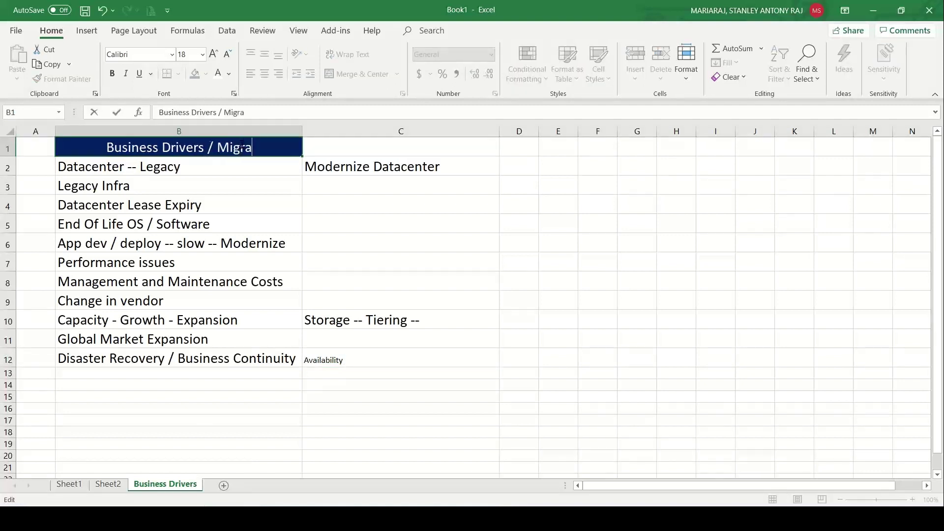
{"action": "type", "text": "tion Triggers"}
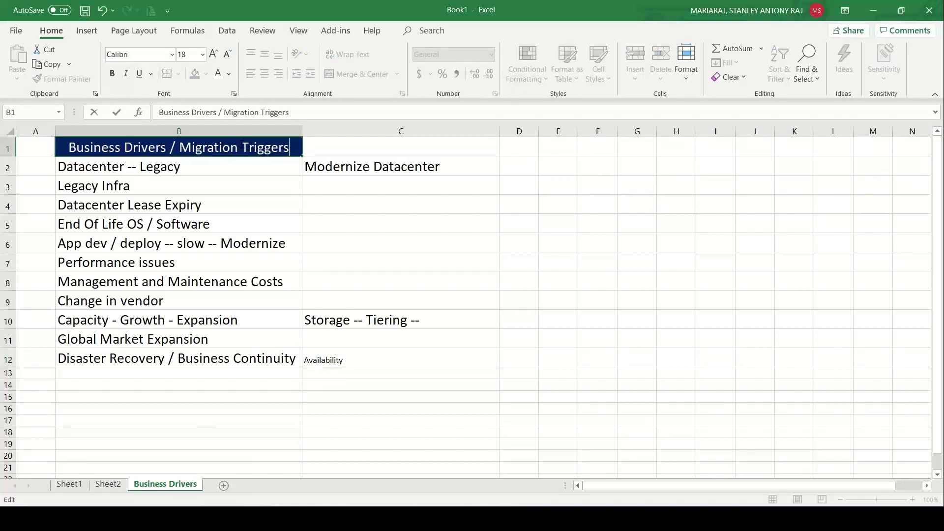
Step: Copy the larger text formatting of C11 to the "Availability" note in C12 with Format Painter
{"action": "left_click", "coordinate": [249, 354]}
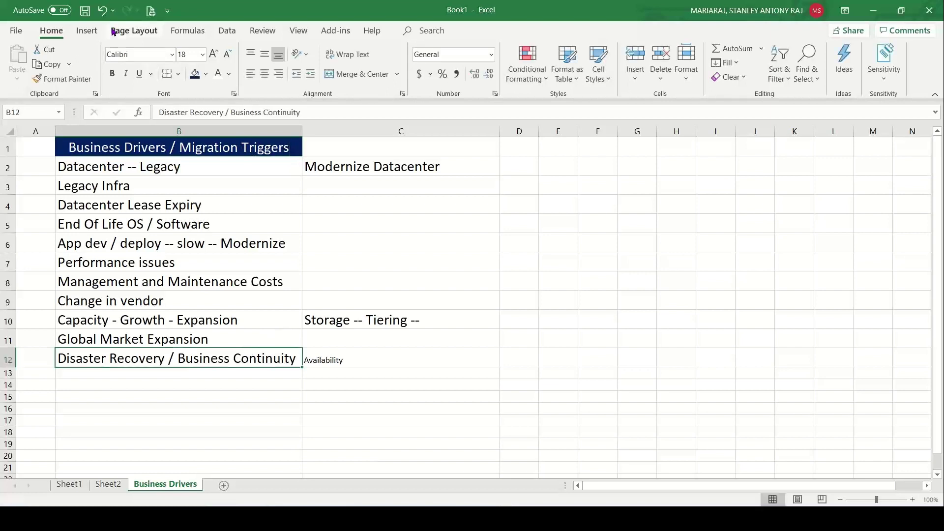
{"action": "left_click", "coordinate": [64, 79]}
{"action": "left_click", "coordinate": [389, 348]}
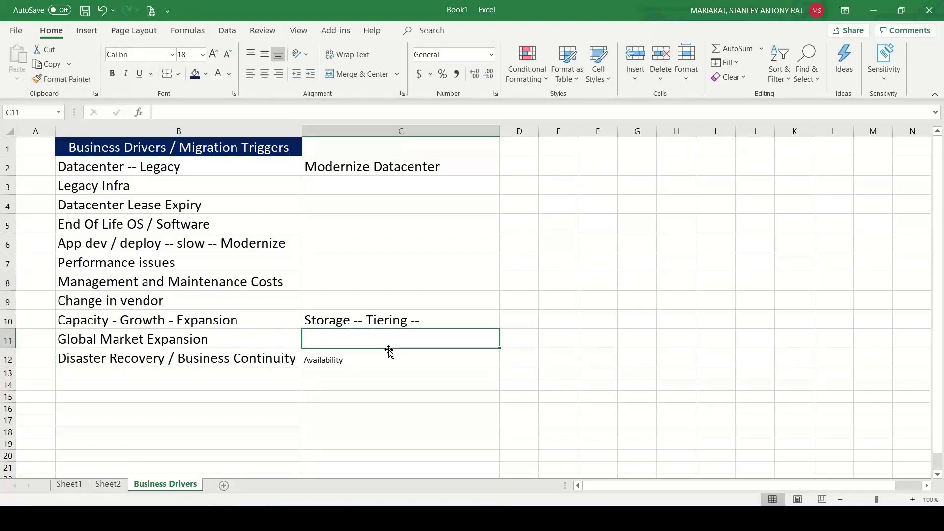
{"action": "left_click", "coordinate": [73, 79]}
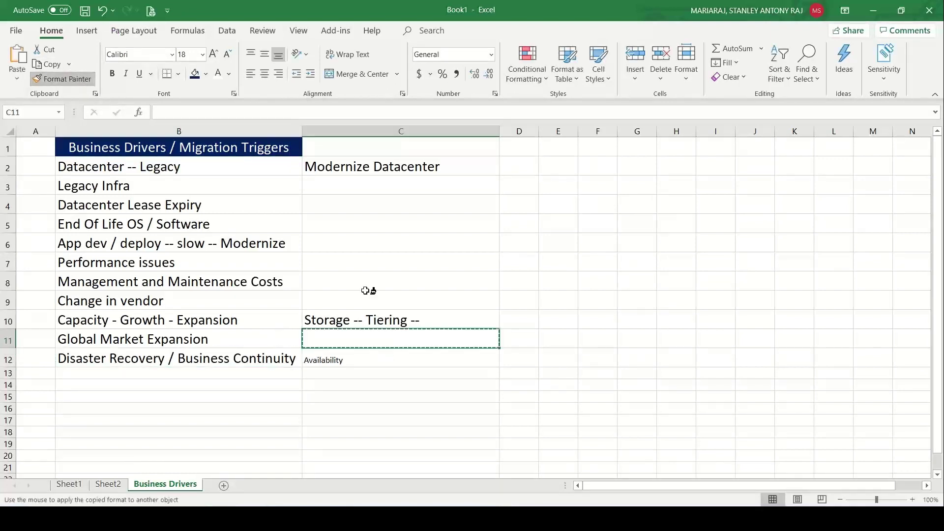
{"action": "left_click", "coordinate": [344, 358]}
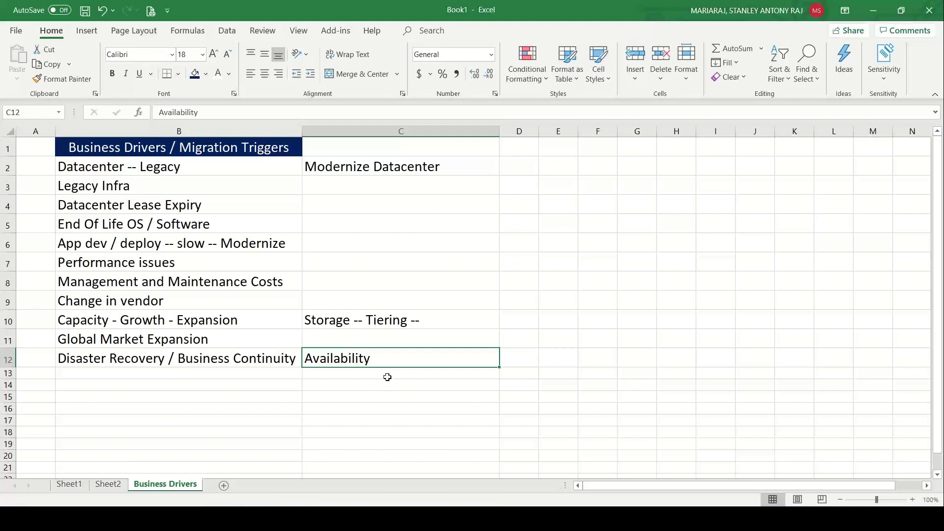
Step: Extend the note in C12 to "Availability / Uptime"
{"action": "double_click", "coordinate": [396, 361]}
{"action": "type", "text": "/ Uptme"}
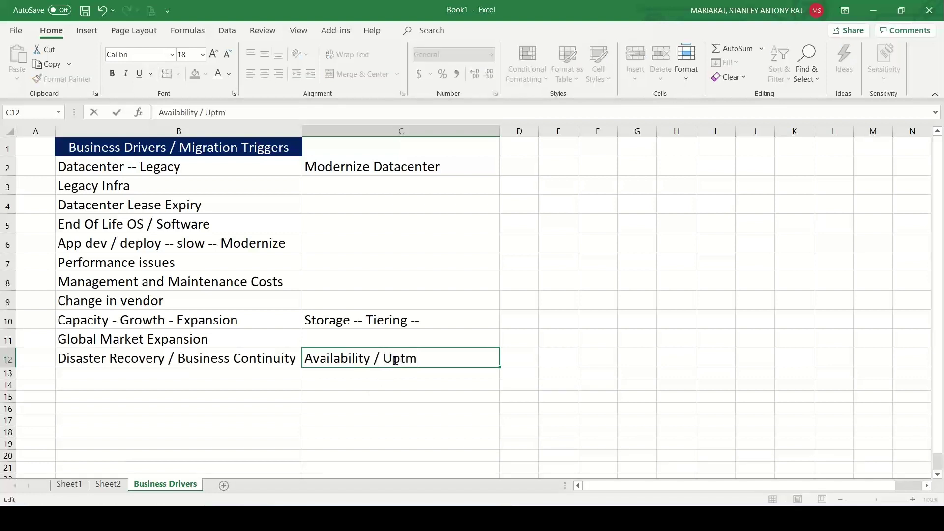
{"action": "key", "text": "BackSpace"}
{"action": "key", "text": "BackSpace"}
{"action": "key", "text": "BackSpace"}
{"action": "type", "text": "time"}
Step: Enter "Flexibility" in B13 below the disaster recovery driver, in the list's size 18 text
{"action": "left_click", "coordinate": [275, 372]}
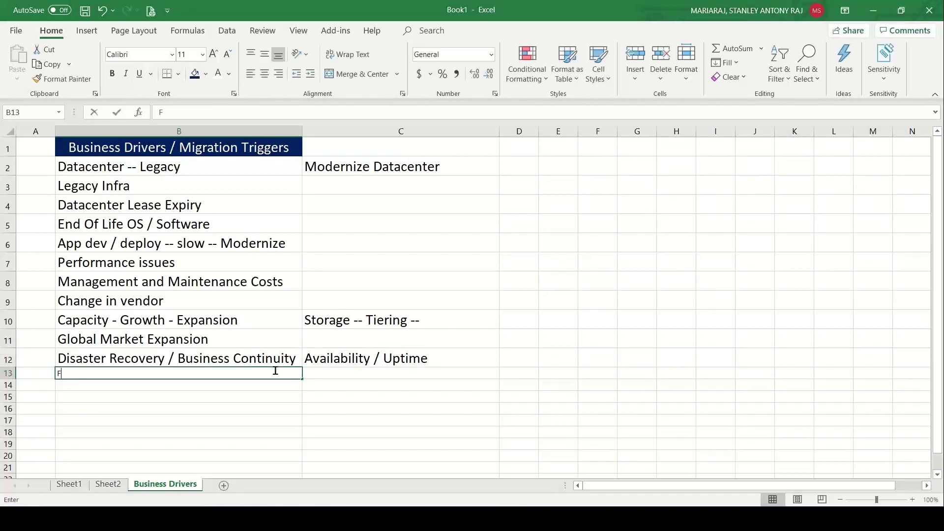
{"action": "type", "text": "Flexibility"}
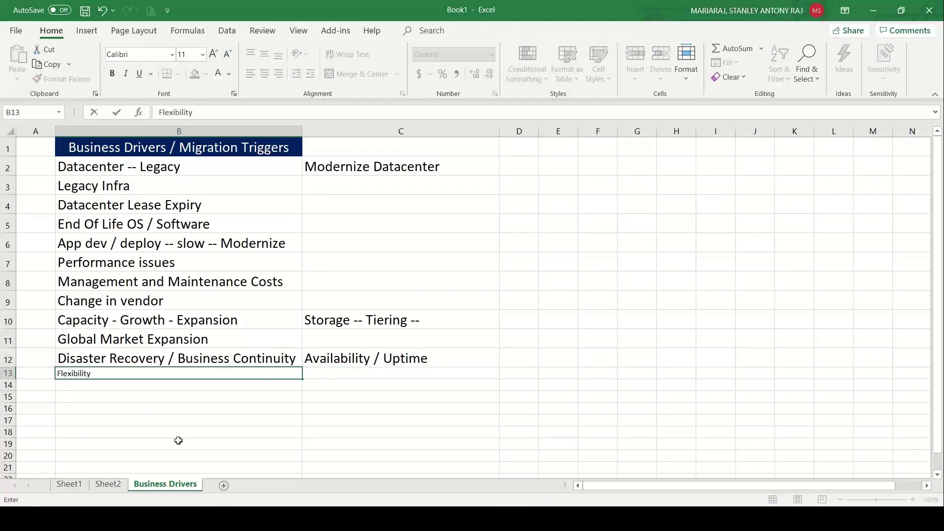
{"action": "left_click_drag", "start_coordinate": [179, 450], "coordinate": [179, 440]}
{"action": "left_click", "coordinate": [152, 379]}
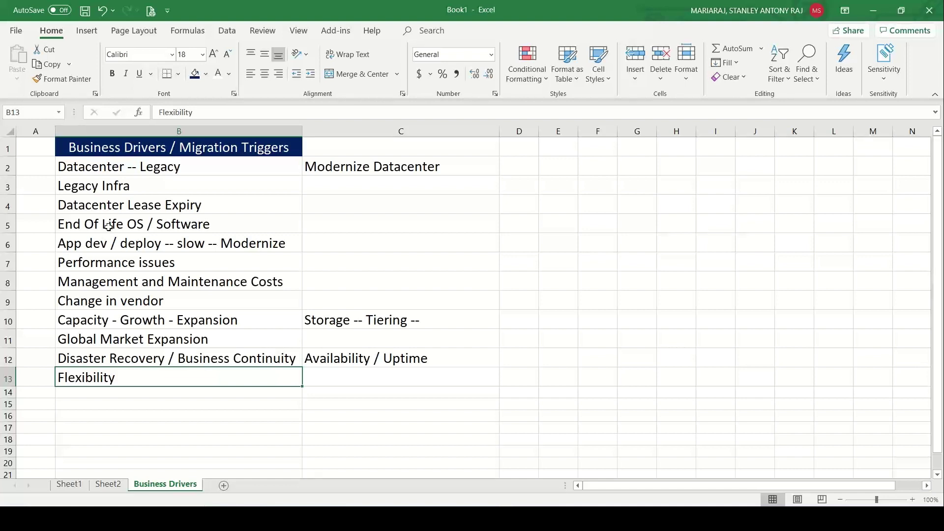
Step: Select the drivers in B2:B12, then switch to the Azure portal and refresh the stanprojectbc01 business case
{"action": "left_click_drag", "start_coordinate": [158, 166], "coordinate": [173, 361]}
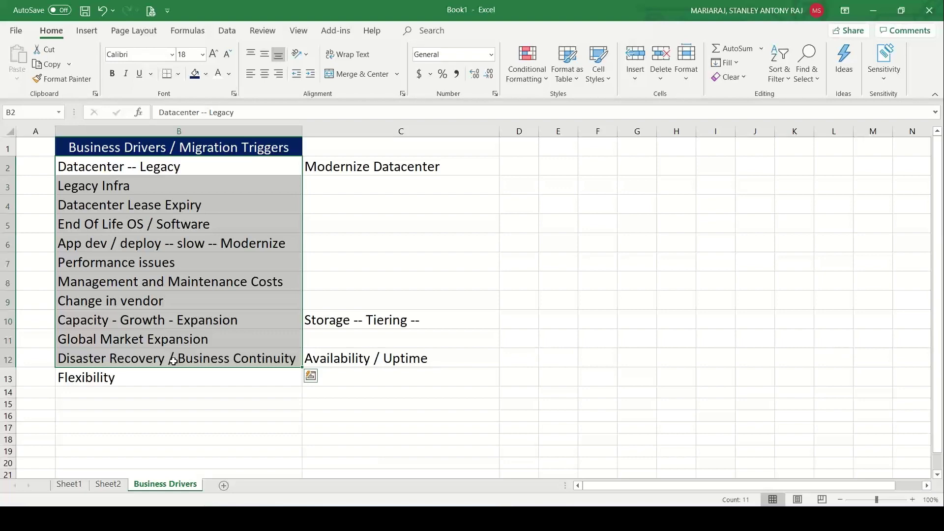
{"action": "left_click", "coordinate": [173, 362]}
{"action": "key", "text": "alt+Tab"}
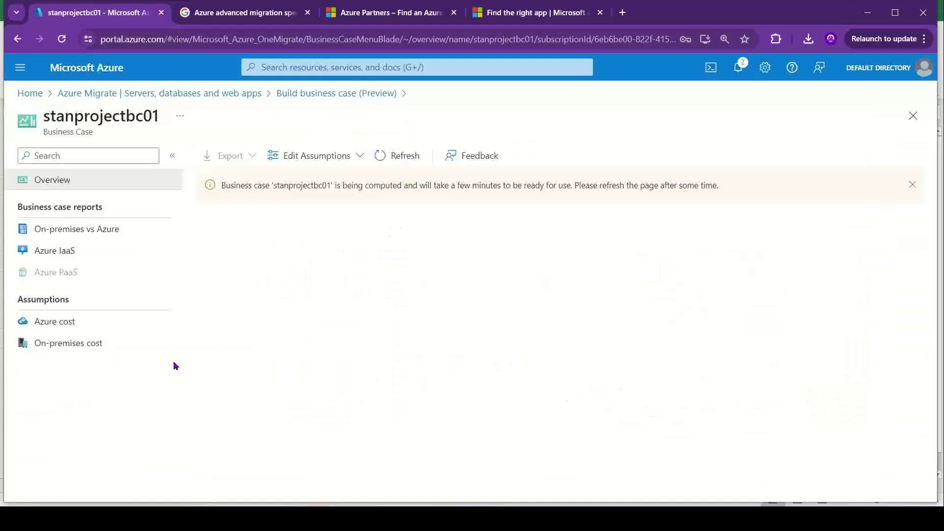
{"action": "left_click", "coordinate": [383, 156]}
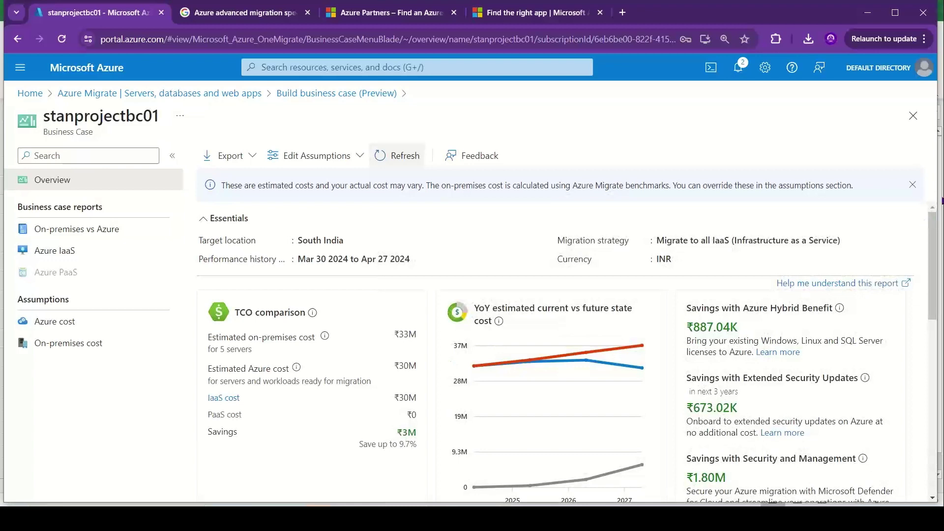
Step: Examine the business case overview, including the TCO comparison, OS license support distribution, Azure Hybrid Benefit savings and Extended Security Updates savings
{"action": "left_click_drag", "start_coordinate": [936, 216], "coordinate": [940, 403]}
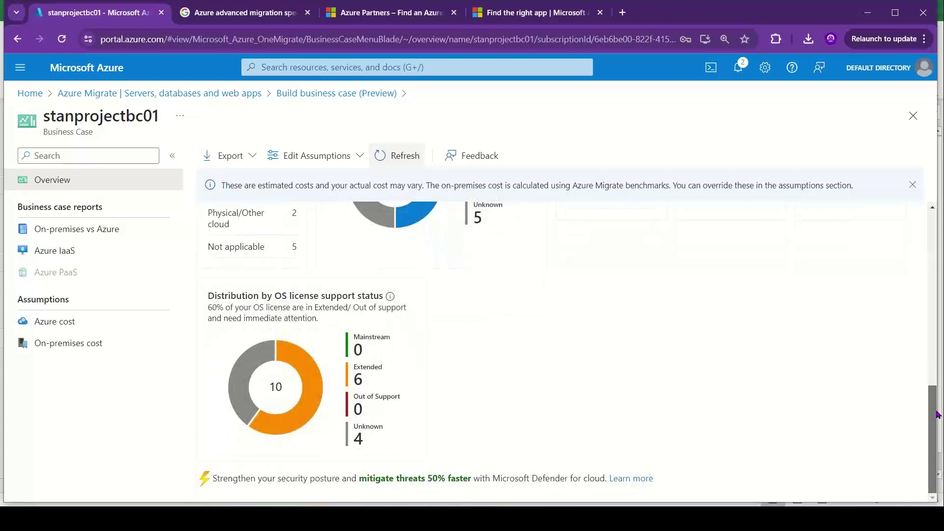
{"action": "left_click_drag", "start_coordinate": [938, 411], "coordinate": [939, 411]}
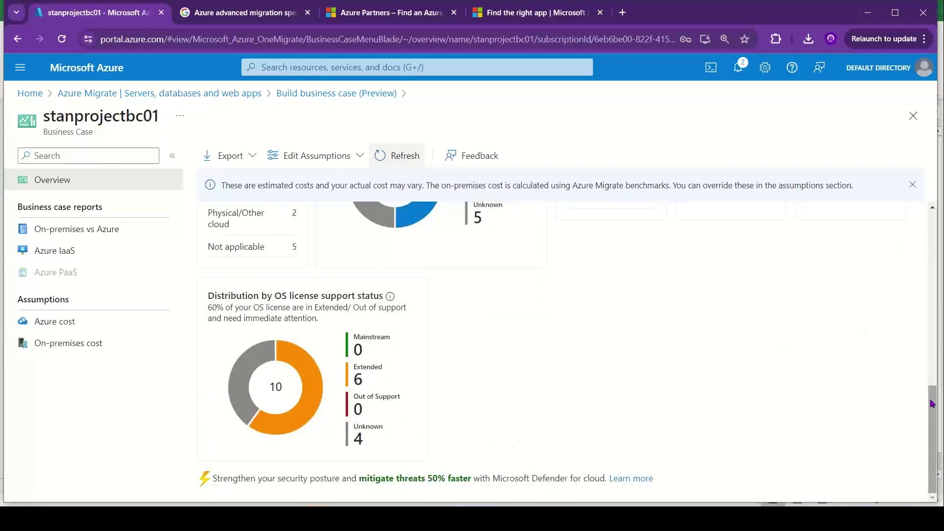
{"action": "left_click_drag", "start_coordinate": [940, 409], "coordinate": [942, 244]}
{"action": "left_click_drag", "start_coordinate": [756, 290], "coordinate": [799, 292]}
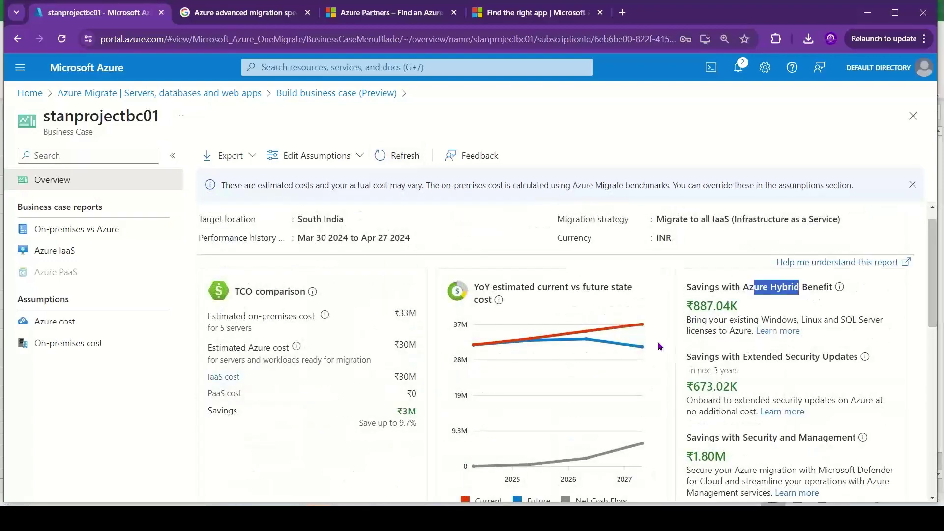
{"action": "left_click_drag", "start_coordinate": [761, 359], "coordinate": [809, 358]}
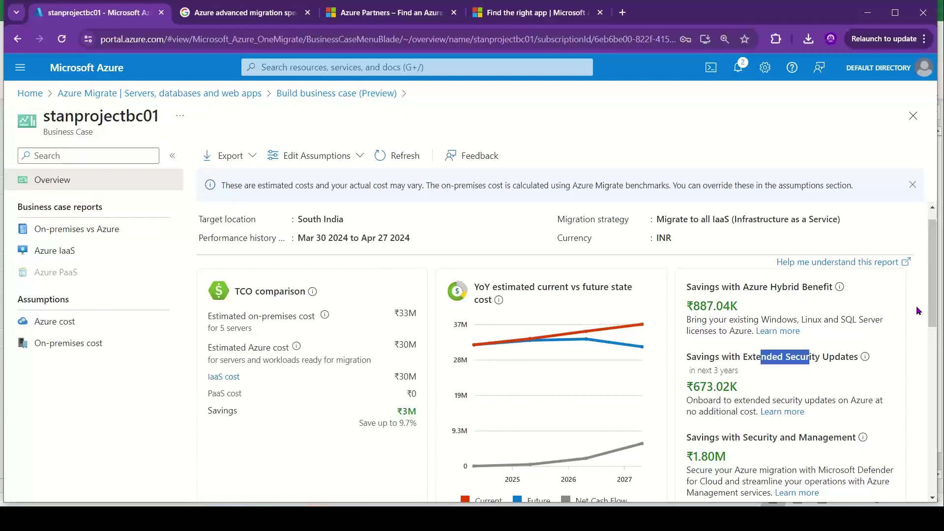
{"action": "mouse_move", "coordinate": [933, 313]}
{"action": "left_mouse_down"}
{"action": "mouse_move", "coordinate": [927, 405]}
{"action": "mouse_move", "coordinate": [941, 324]}
{"action": "left_mouse_up"}
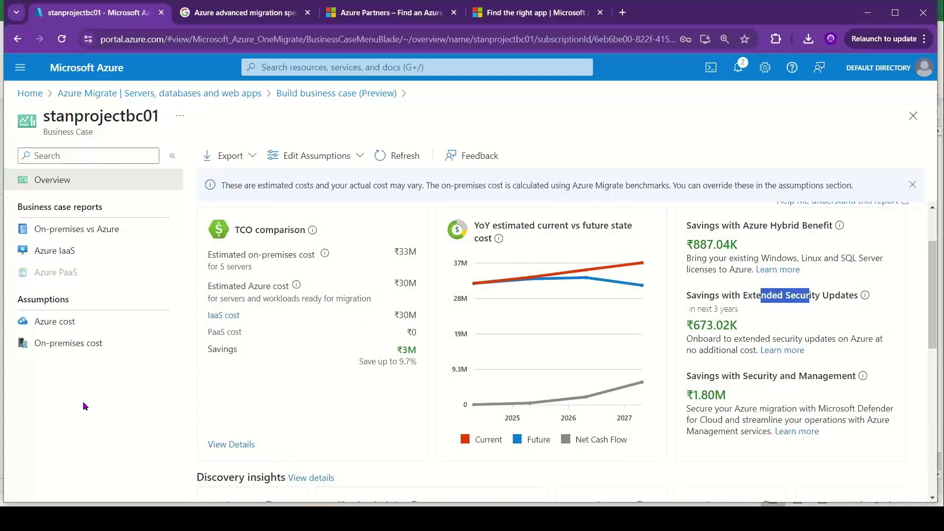
{"action": "key", "text": "alt+Tab"}
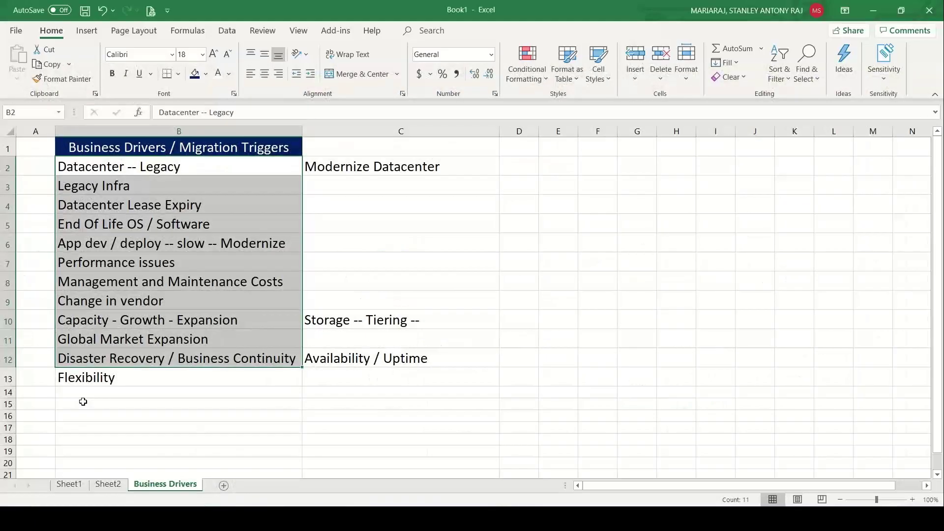
{"action": "key", "text": "alt+Tab"}
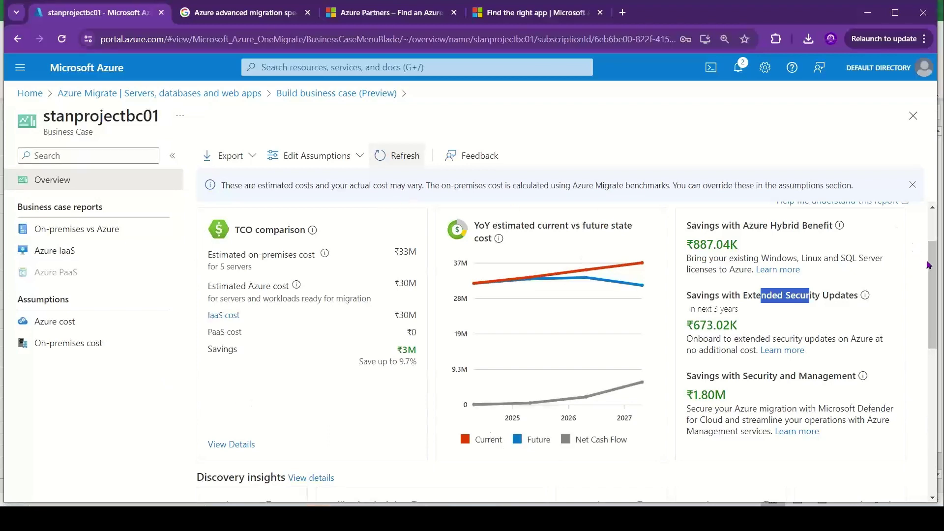
{"action": "left_click_drag", "start_coordinate": [928, 265], "coordinate": [930, 235]}
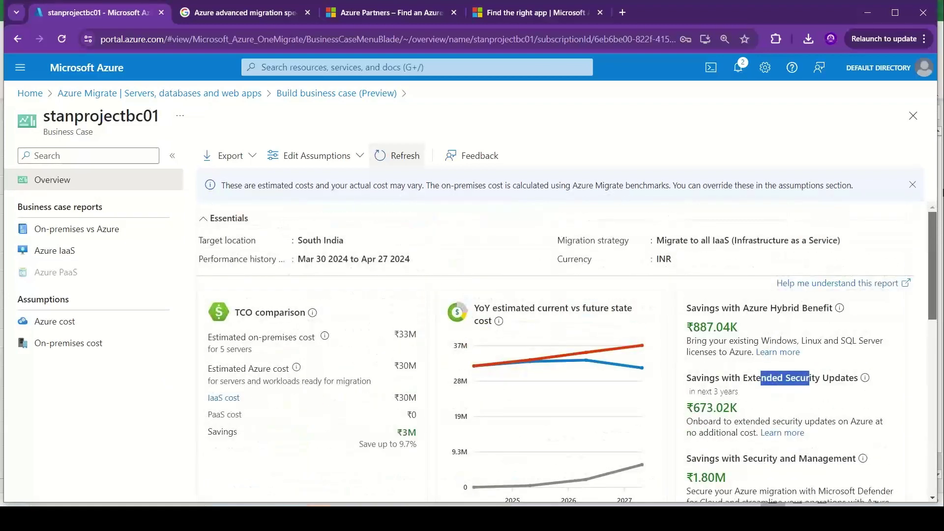
Step: Show the export formats available for the business case, then return to the Business Drivers sheet in Excel
{"action": "left_click", "coordinate": [254, 156]}
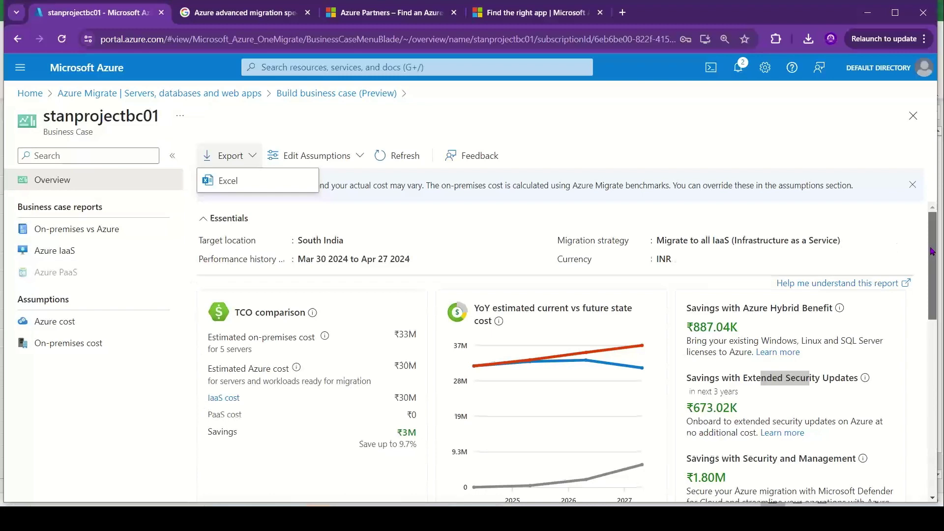
{"action": "left_click_drag", "start_coordinate": [927, 249], "coordinate": [939, 265]}
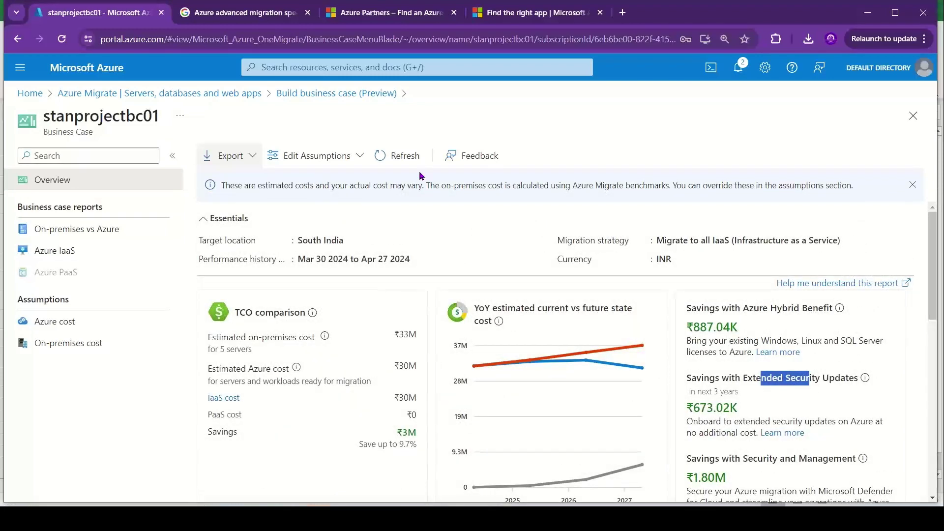
{"action": "left_click", "coordinate": [254, 156]}
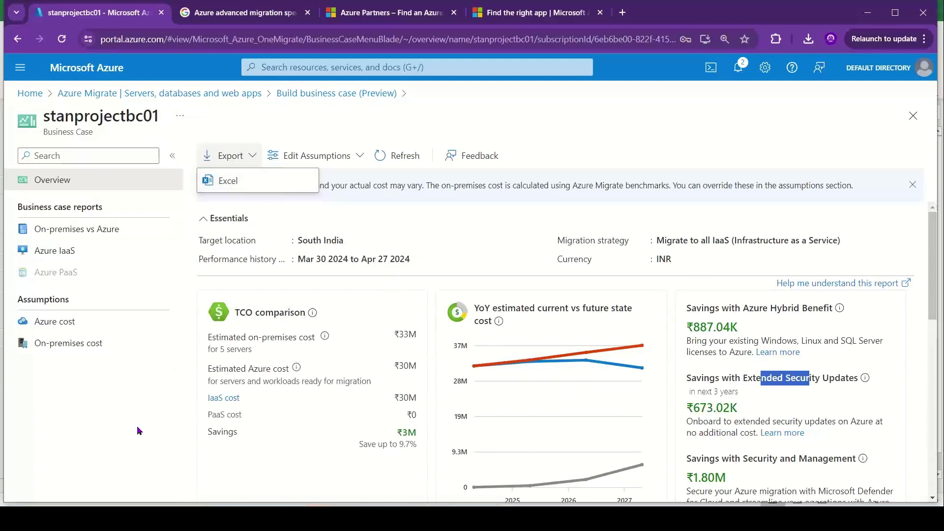
{"action": "key", "text": "alt+Tab"}
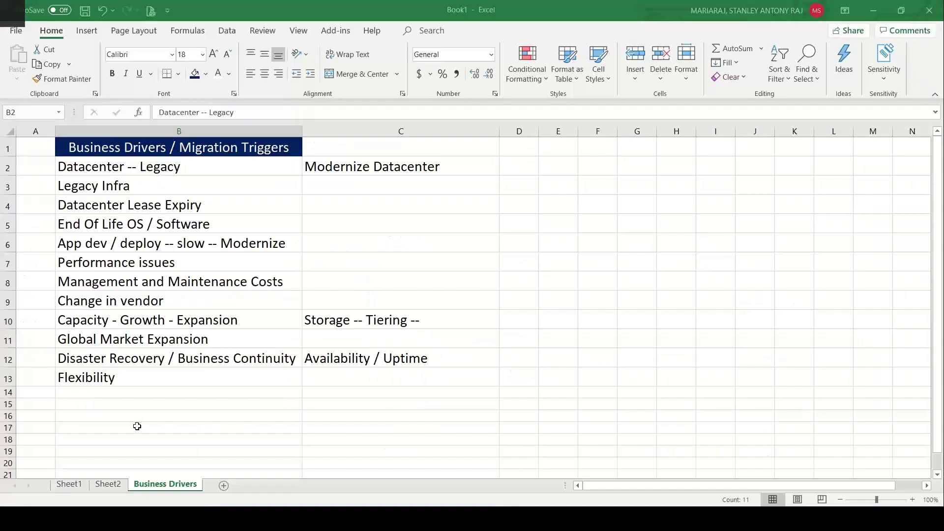
{"action": "left_click", "coordinate": [156, 449]}
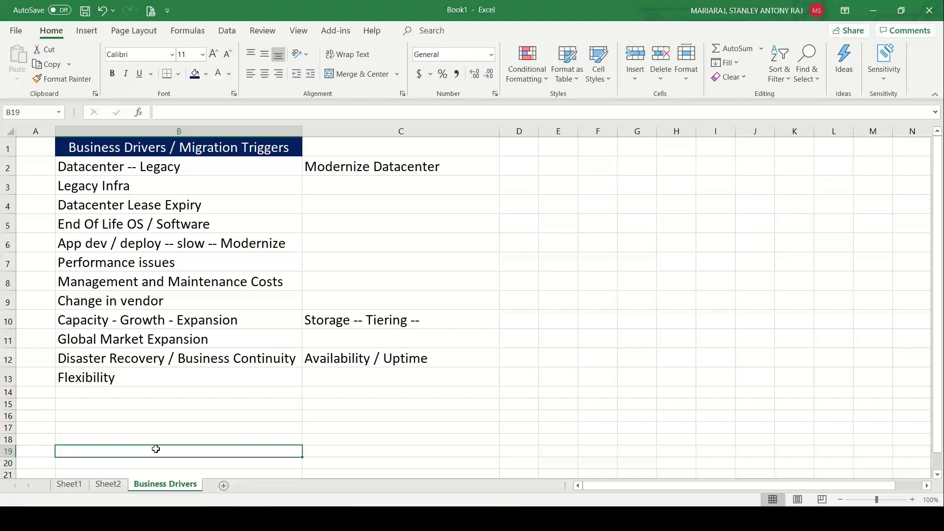
Step: Switch to the PowerPoint slide show and advance past Azure Migration Readiness to the "Cloud migration will continue to grow" slide
{"action": "key", "text": "alt+Tab"}
{"action": "key", "text": "alt+Tab"}
{"action": "key", "text": "alt+Tab"}
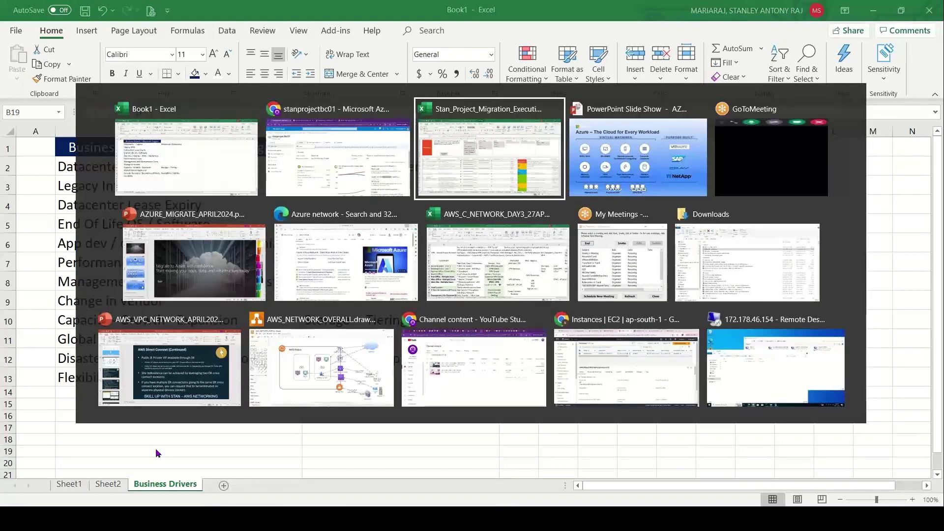
{"action": "key", "text": "Right"}
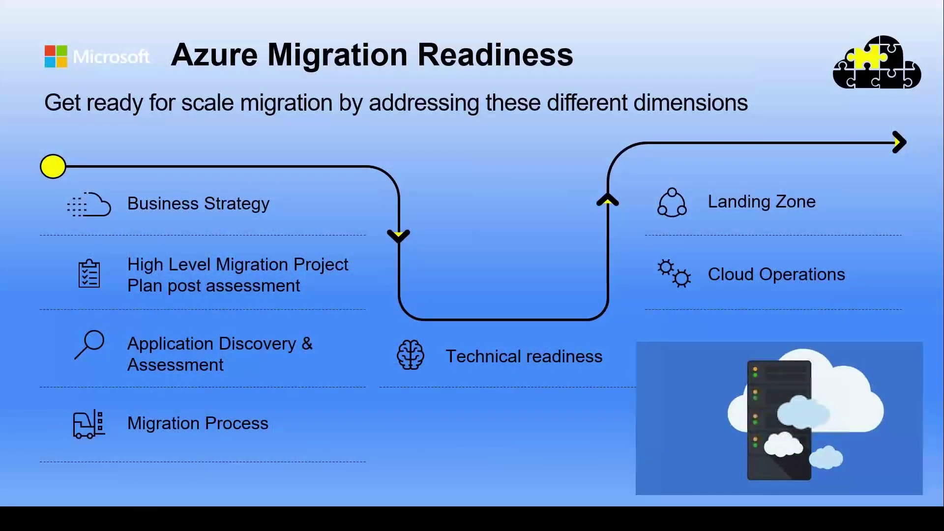
{"action": "key", "text": "Right"}
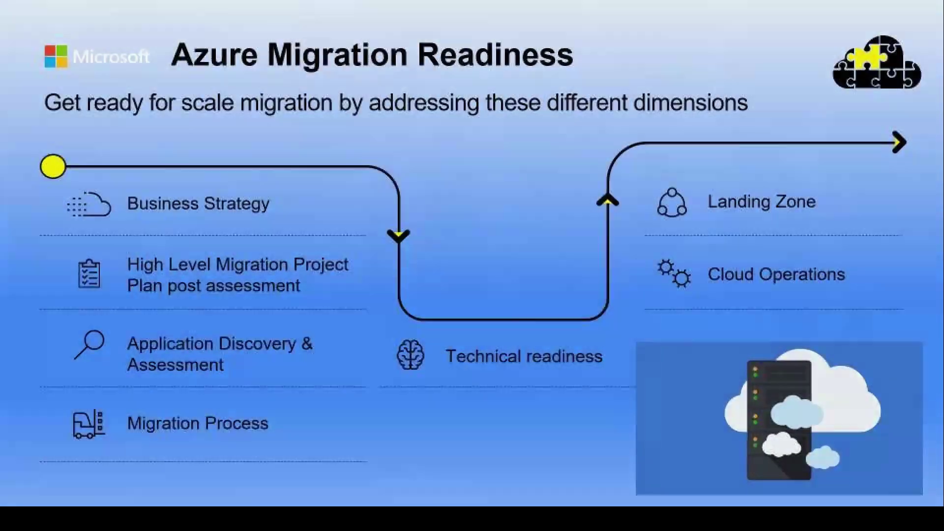
{"action": "key", "text": "Right"}
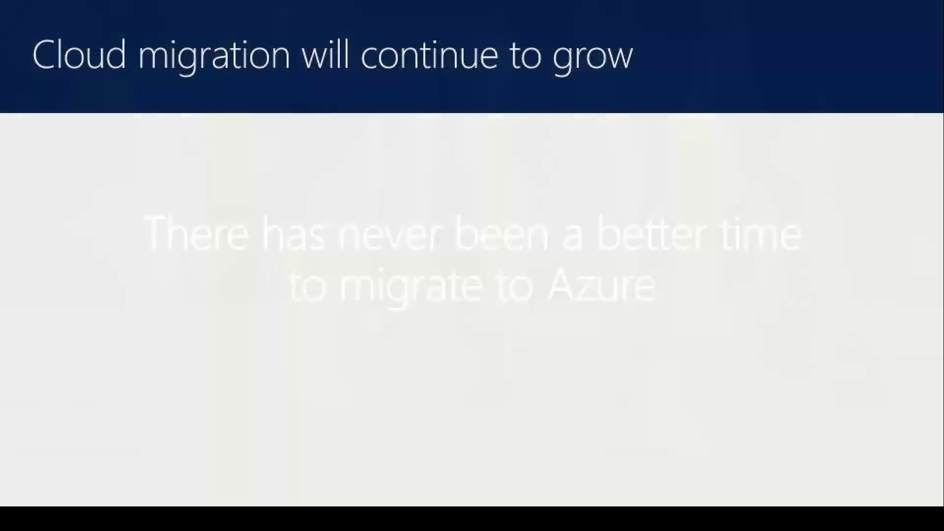
{"action": "key", "text": "Right"}
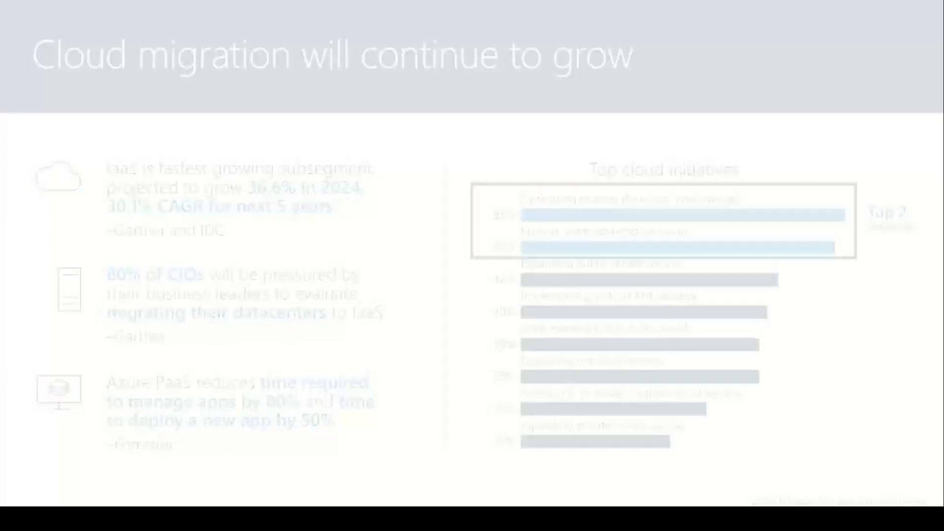
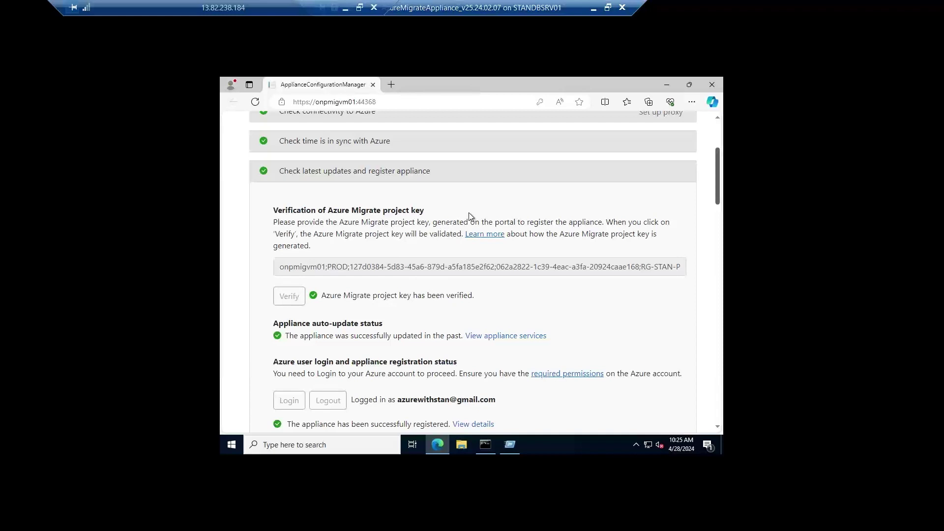
Step: Review the appliance services list, focusing on the SQL and web app discovery and assessment agents, and close it
{"action": "left_click", "coordinate": [515, 338]}
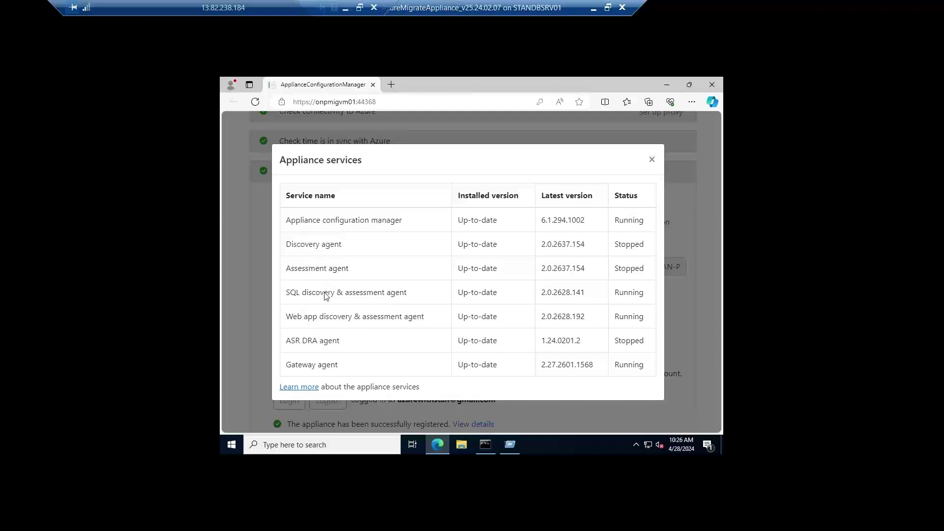
{"action": "left_click_drag", "start_coordinate": [306, 291], "coordinate": [371, 290]}
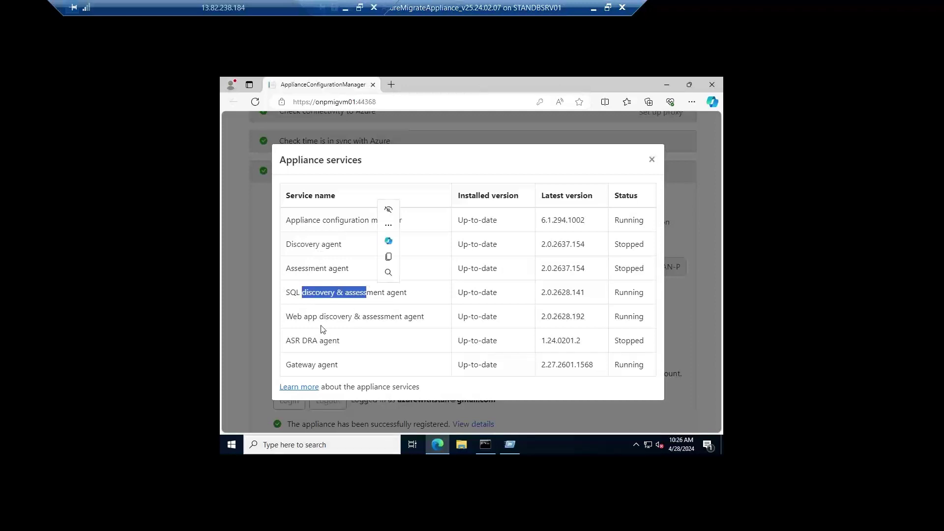
{"action": "left_click_drag", "start_coordinate": [320, 316], "coordinate": [367, 315]}
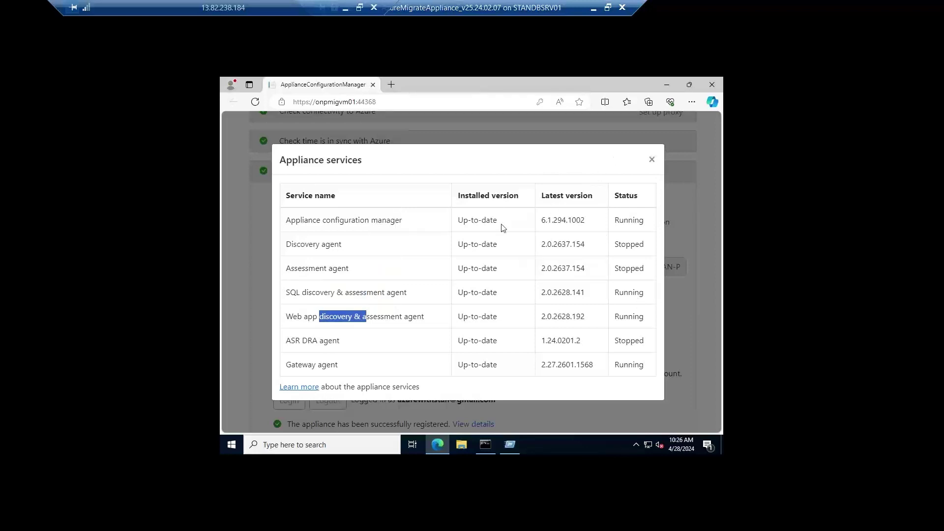
{"action": "left_click", "coordinate": [652, 160]}
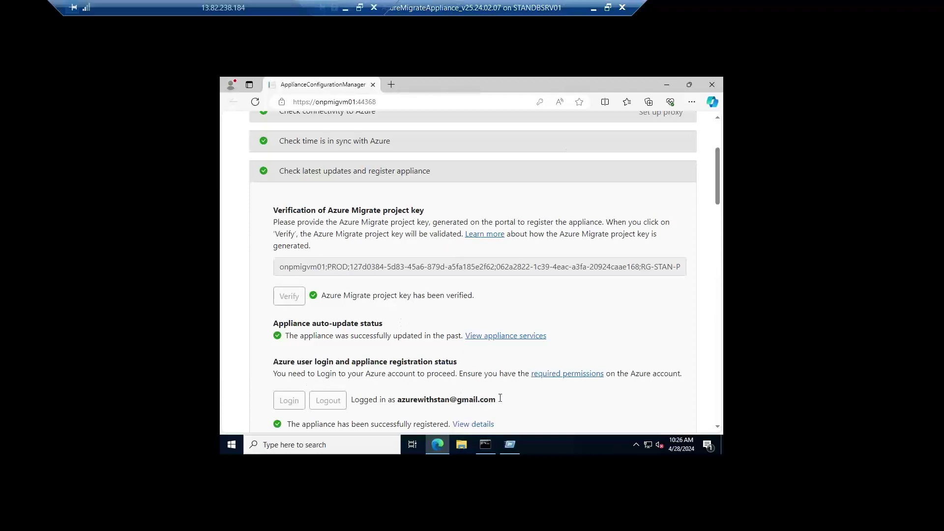
Step: Check the Azure account logged in on the appliance and the discovery status of the Hyper-V host
{"action": "left_click_drag", "start_coordinate": [495, 400], "coordinate": [402, 396]}
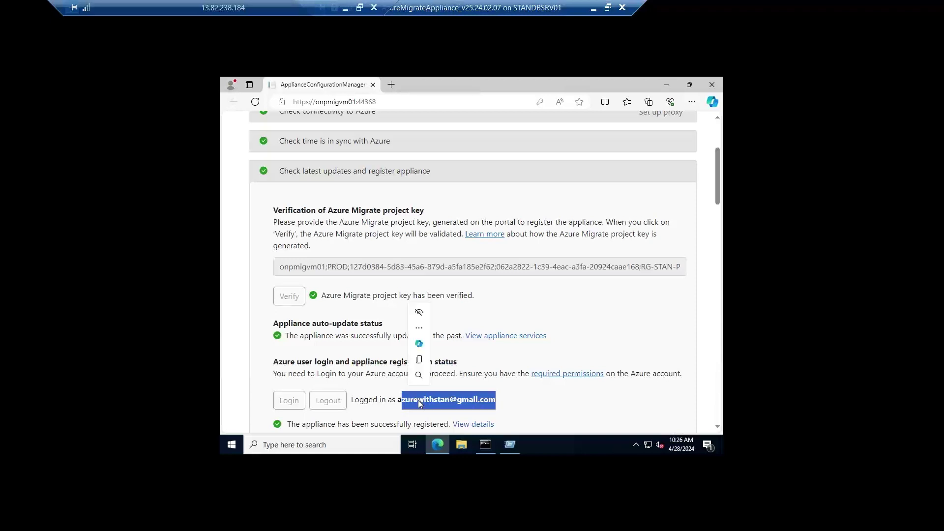
{"action": "left_click", "coordinate": [506, 408]}
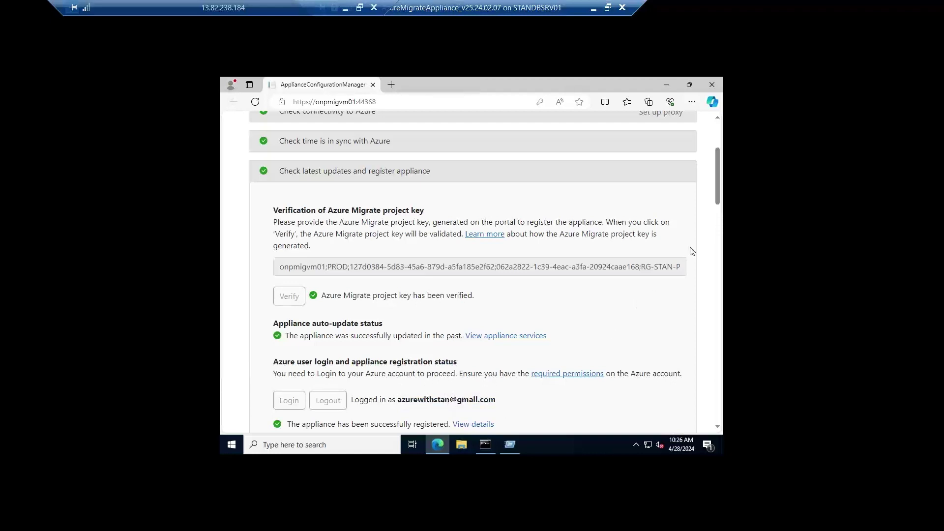
{"action": "left_click_drag", "start_coordinate": [717, 175], "coordinate": [716, 272]}
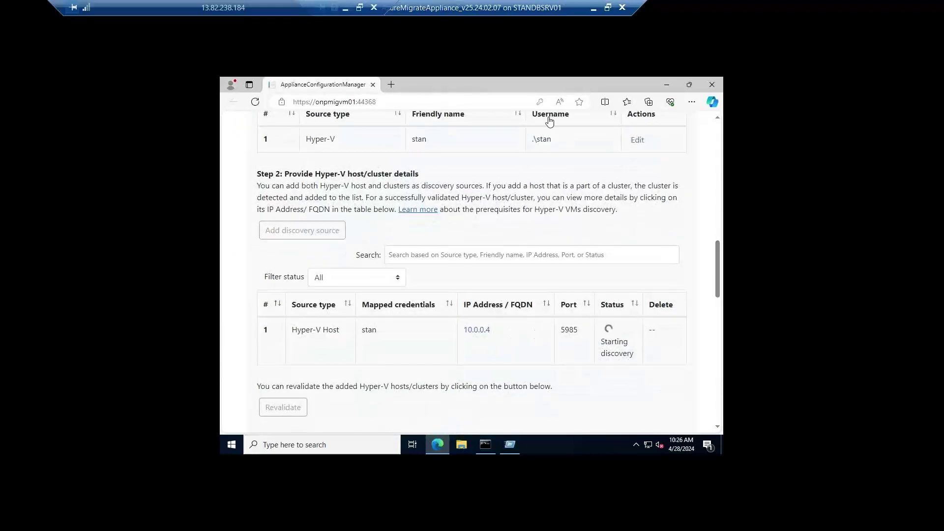
Step: Run ipconfig in a command prompt on the Hyper-V host, check the vEthernet (StanvSwitch01) IPv4 address, and minimize the prompt
{"action": "left_click", "coordinate": [607, 9]}
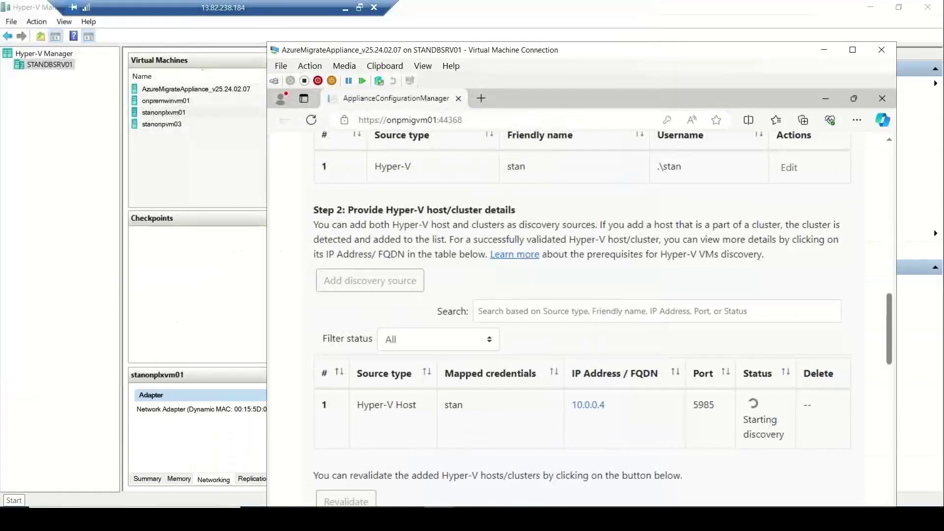
{"action": "key", "text": "super+x"}
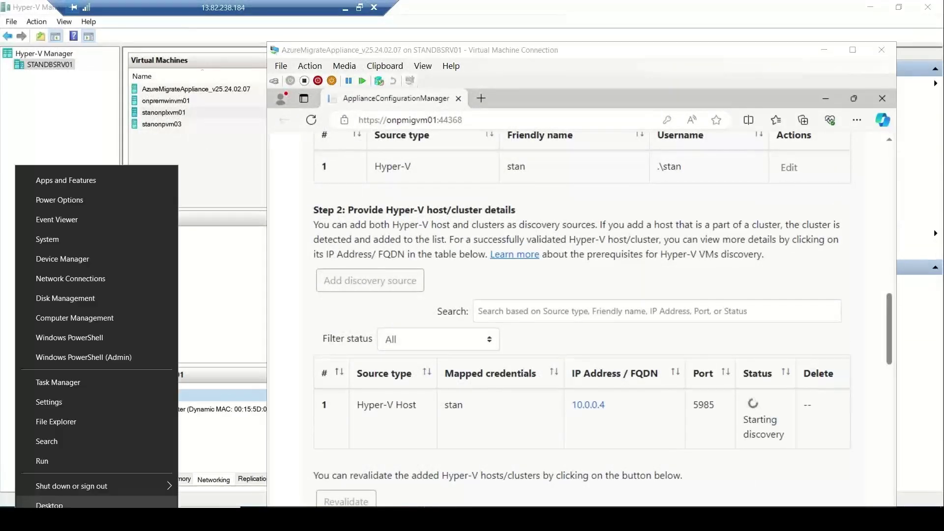
{"action": "left_click", "coordinate": [60, 461]}
{"action": "type", "text": "cm"}
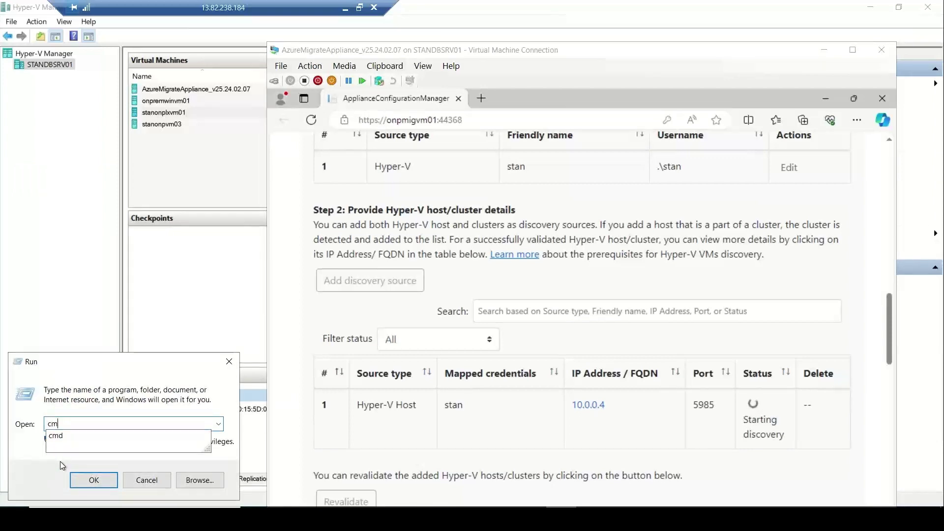
{"action": "type", "text": "d"}
{"action": "key", "text": "Return"}
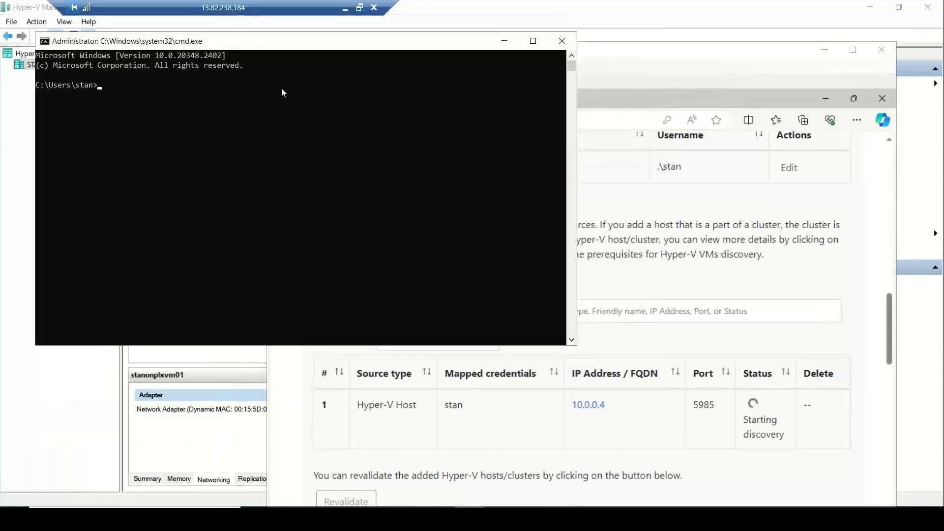
{"action": "type", "text": "ipconfig"}
{"action": "key", "text": "Return"}
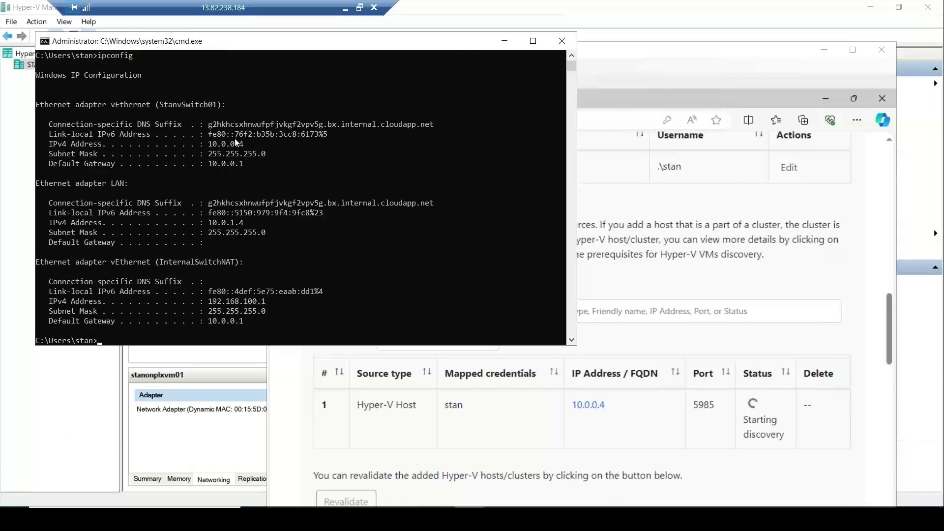
{"action": "left_click_drag", "start_coordinate": [208, 144], "coordinate": [243, 144]}
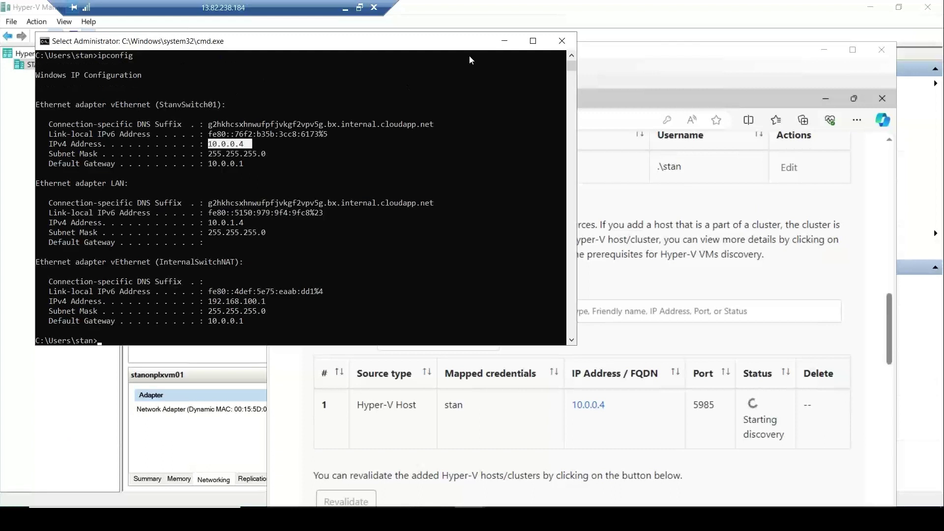
{"action": "left_click", "coordinate": [505, 41]}
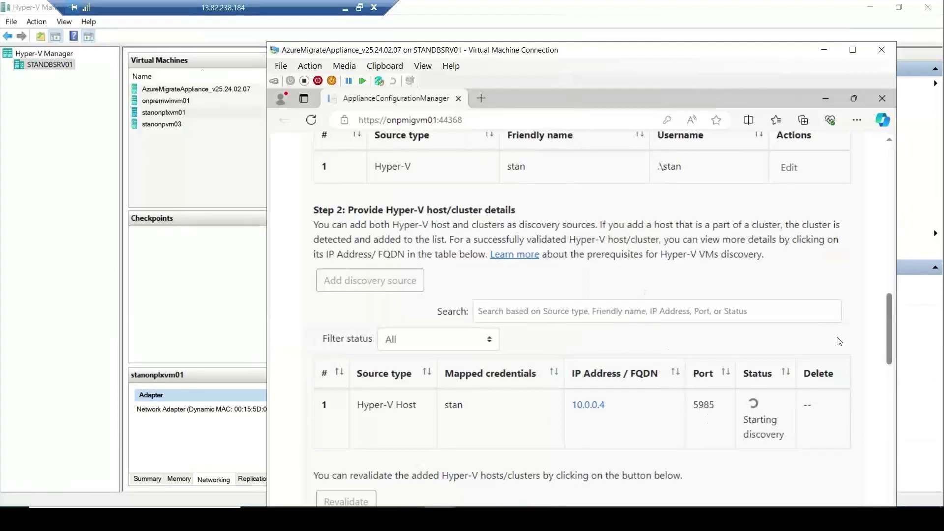
Step: Launch lusrmgr.msc on the Hyper-V host, check the local Users list, and minimize the console
{"action": "left_click_drag", "start_coordinate": [889, 309], "coordinate": [889, 328]}
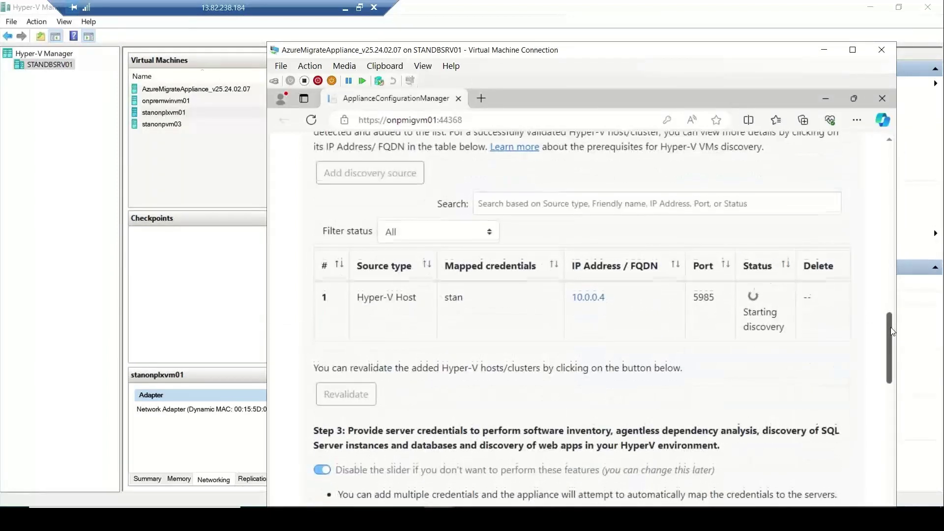
{"action": "key", "text": "super+x"}
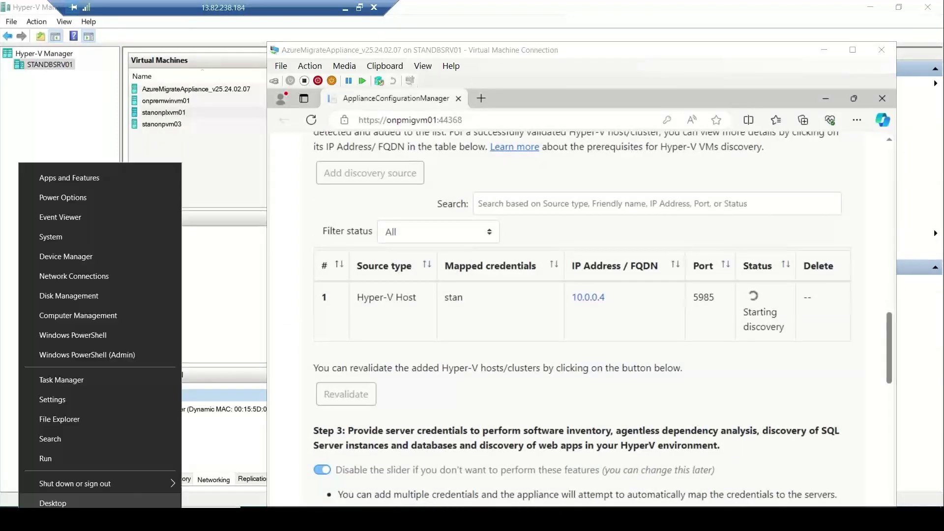
{"action": "left_click", "coordinate": [75, 461]}
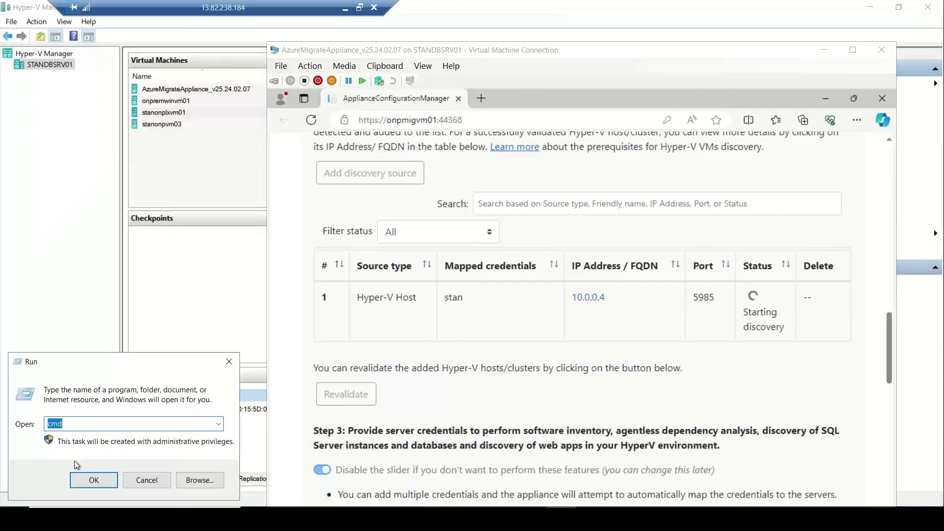
{"action": "type", "text": "lusrmgr.msc"}
{"action": "key", "text": "Return"}
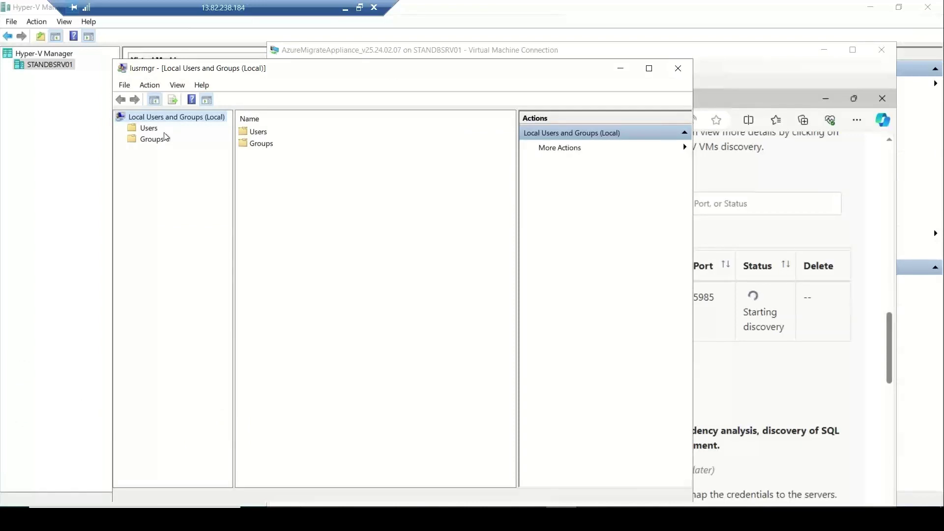
{"action": "left_click", "coordinate": [149, 129]}
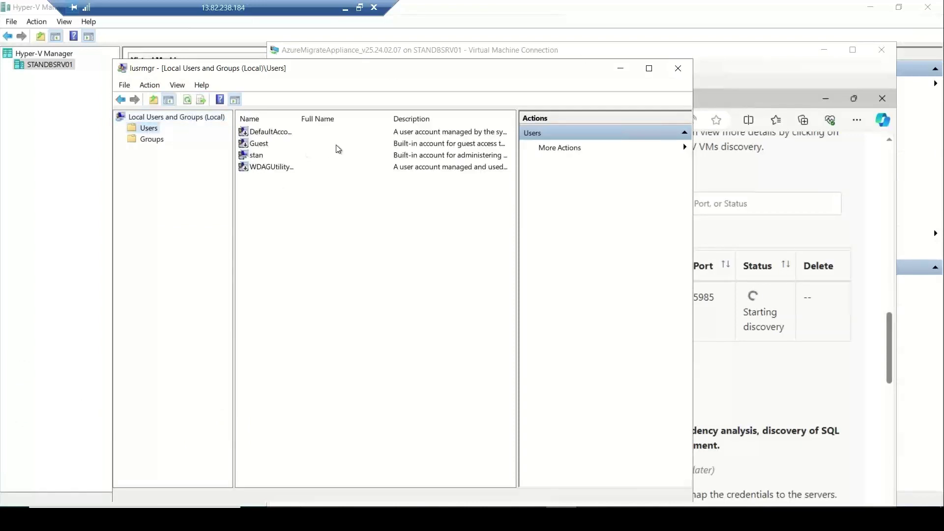
{"action": "left_click", "coordinate": [621, 68]}
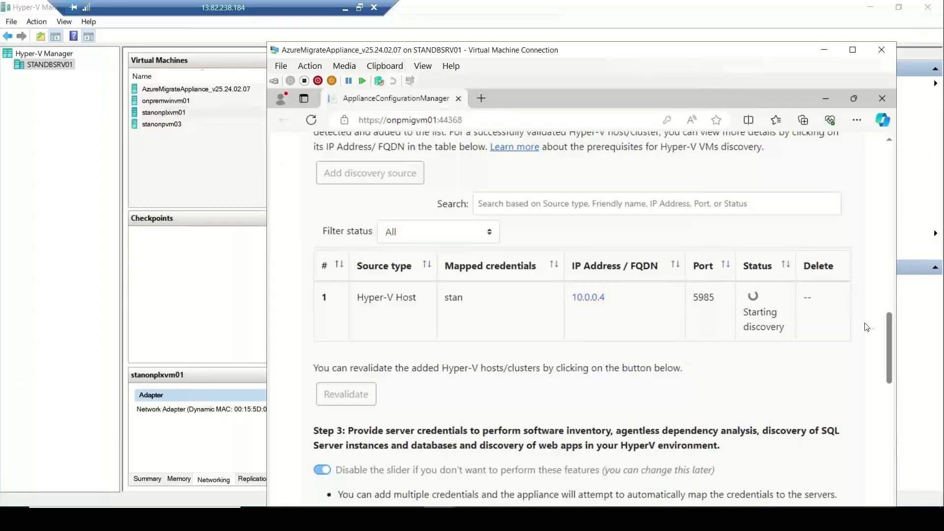
Step: Examine the Step 3 server credentials heading, covering software inventory, agentless dependency analysis, and SQL Server and web app discovery
{"action": "left_click_drag", "start_coordinate": [888, 326], "coordinate": [889, 346]}
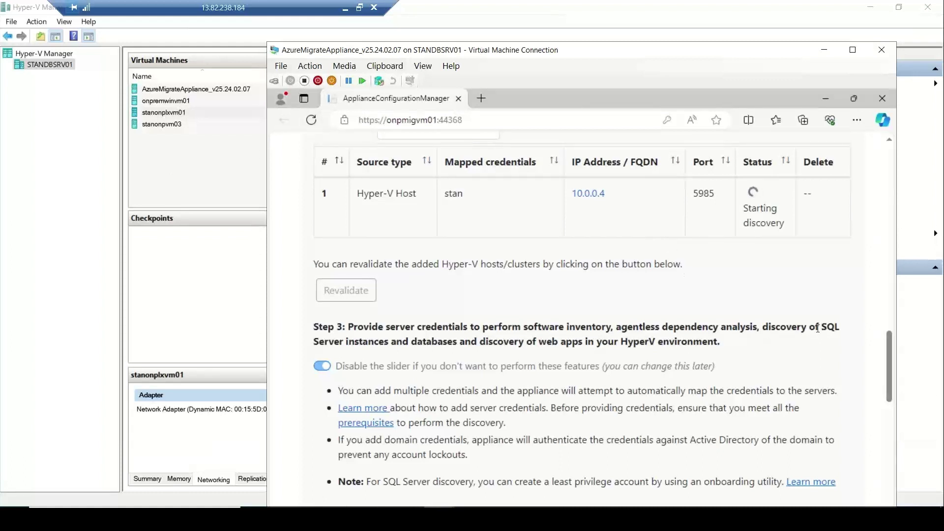
{"action": "left_click_drag", "start_coordinate": [838, 331], "coordinate": [567, 350]}
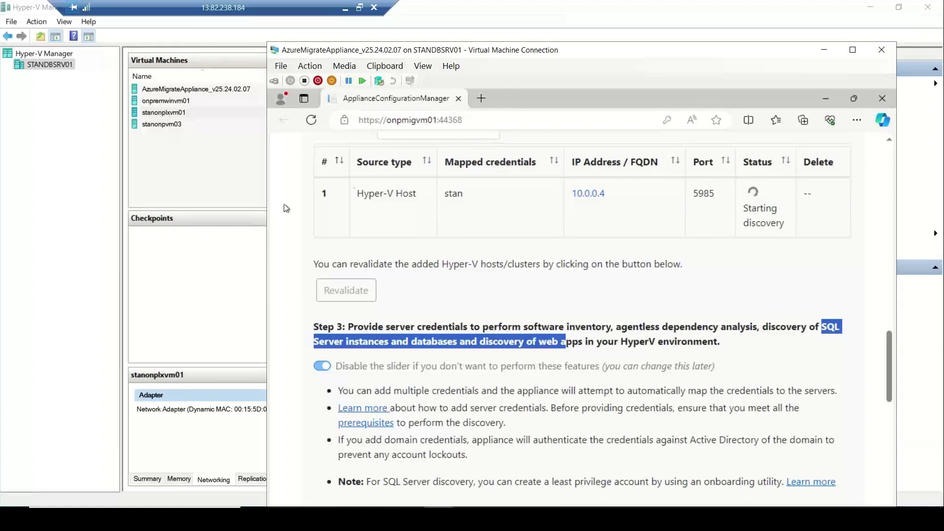
{"action": "left_click", "coordinate": [301, 242]}
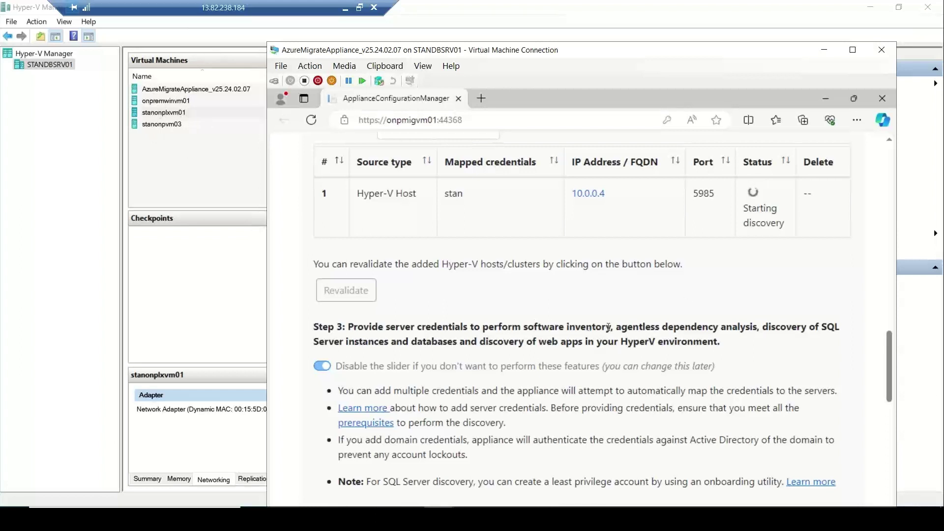
{"action": "left_click_drag", "start_coordinate": [534, 327], "coordinate": [615, 327]}
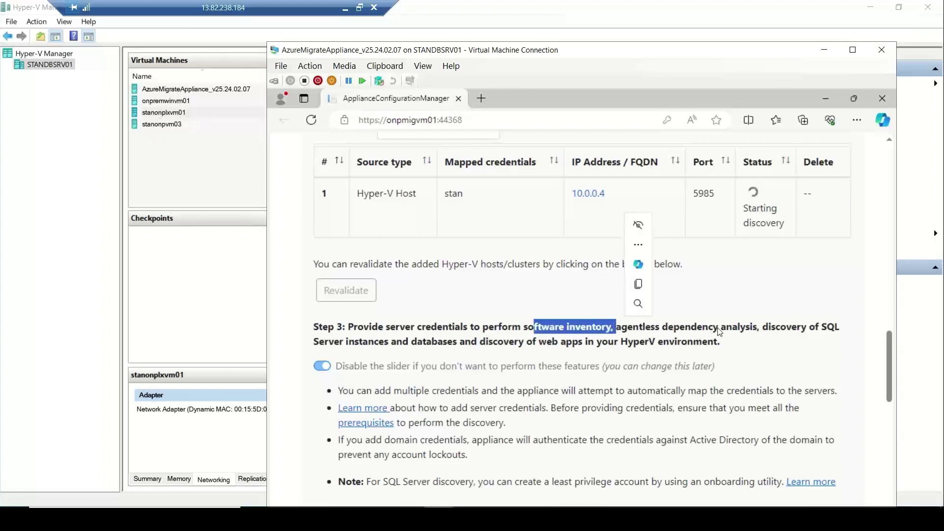
{"action": "left_click", "coordinate": [699, 333]}
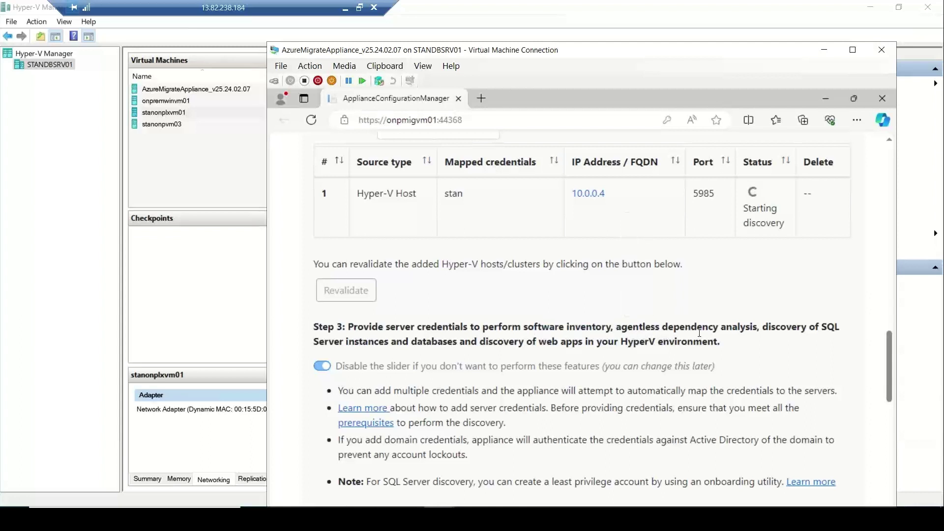
{"action": "left_click_drag", "start_coordinate": [627, 327], "coordinate": [734, 327]}
{"action": "left_click_drag", "start_coordinate": [826, 327], "coordinate": [846, 336]}
Step: Check the credentials type of the server credential already added under Step 3
{"action": "left_click_drag", "start_coordinate": [884, 362], "coordinate": [887, 410]}
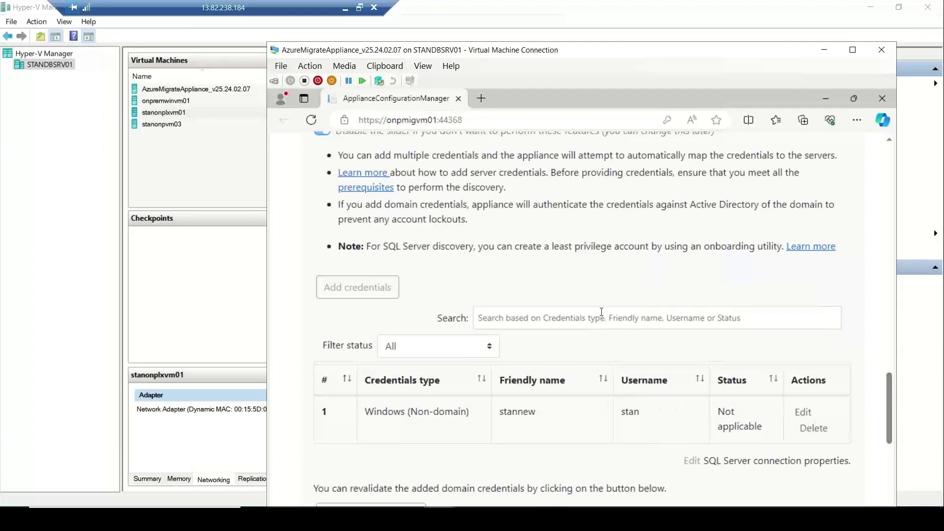
{"action": "triple_click", "coordinate": [454, 412]}
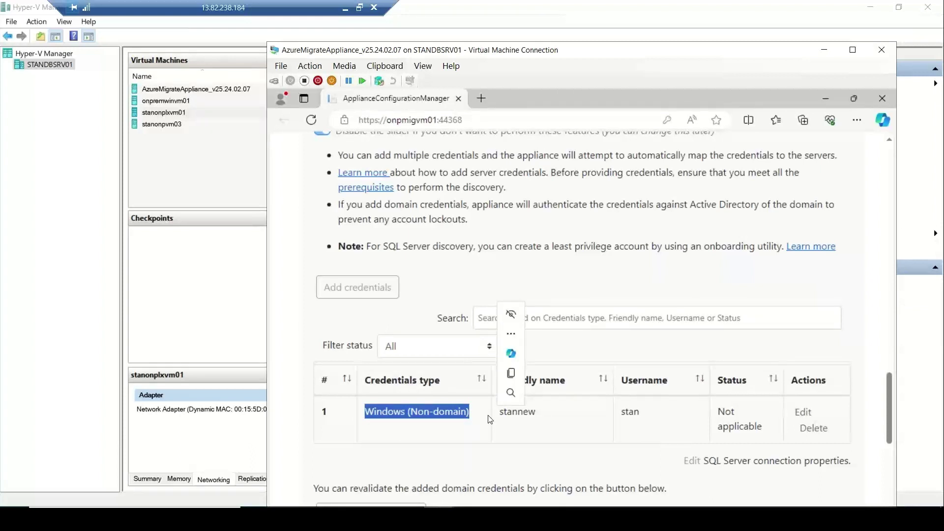
{"action": "left_click", "coordinate": [613, 280]}
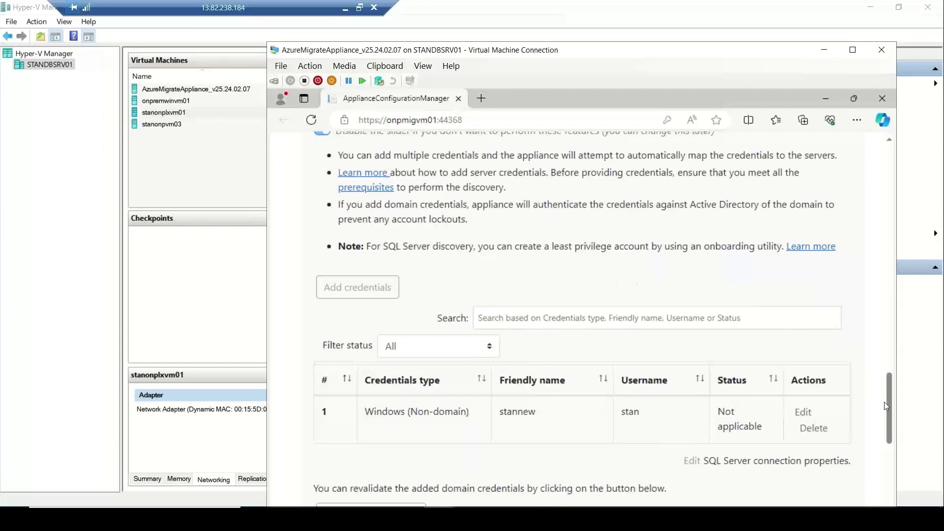
Step: Review the discovery initiation message with its expected duration and the Onboard to Azure Stack HCI section
{"action": "left_click_drag", "start_coordinate": [887, 404], "coordinate": [891, 450]}
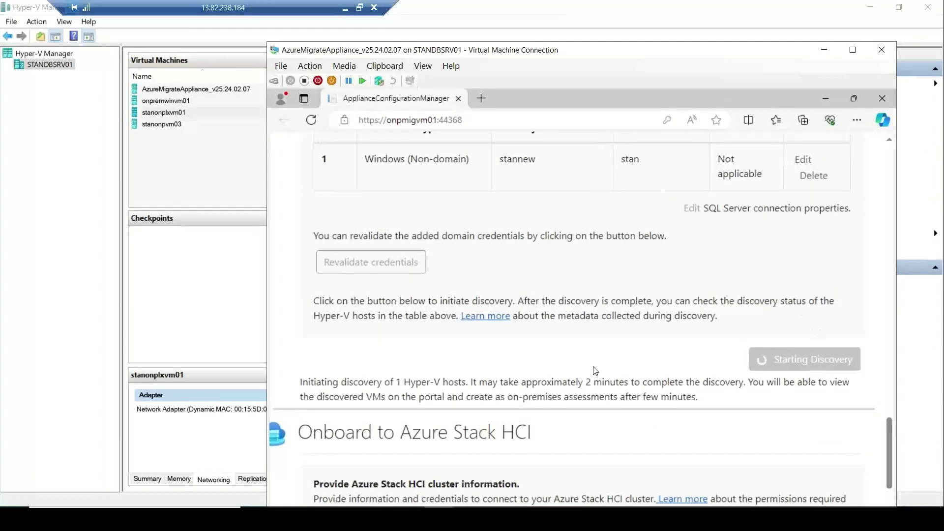
{"action": "left_click_drag", "start_coordinate": [503, 382], "coordinate": [634, 382]}
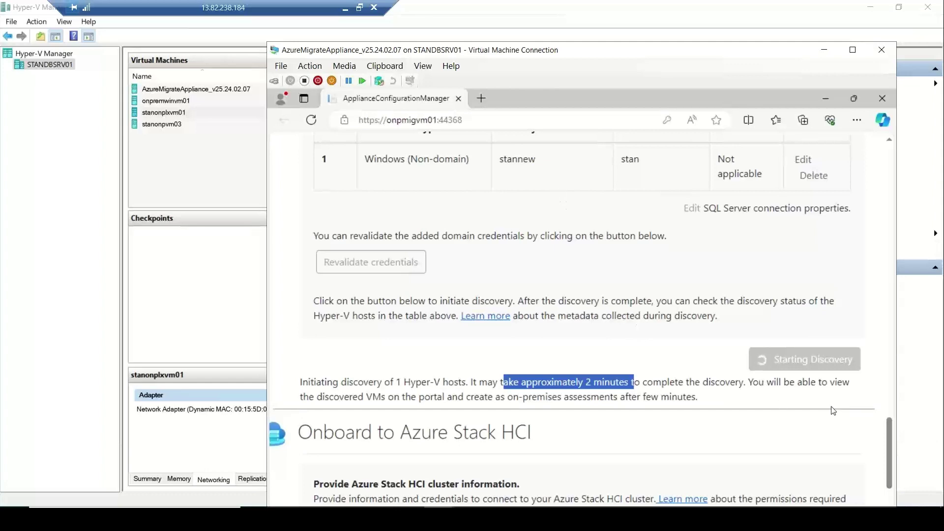
{"action": "left_click_drag", "start_coordinate": [892, 429], "coordinate": [889, 471]}
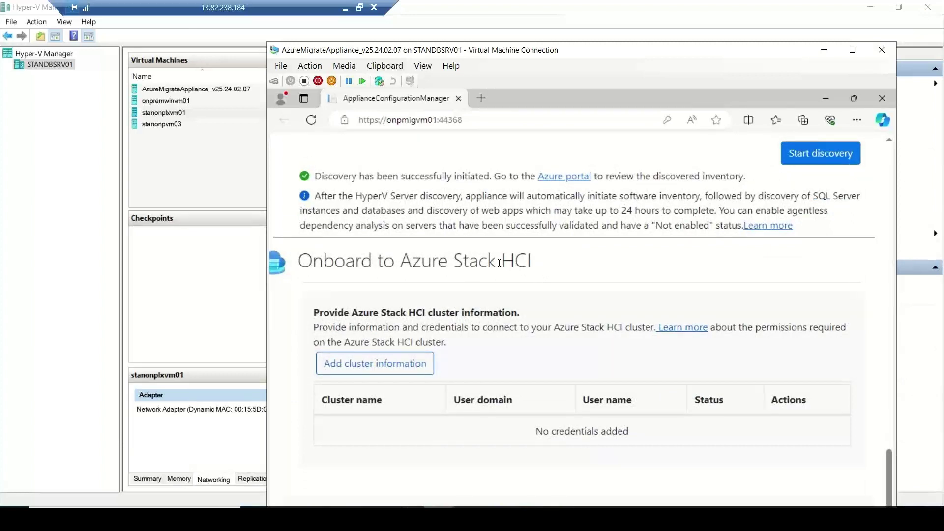
{"action": "left_click_drag", "start_coordinate": [497, 265], "coordinate": [431, 265]}
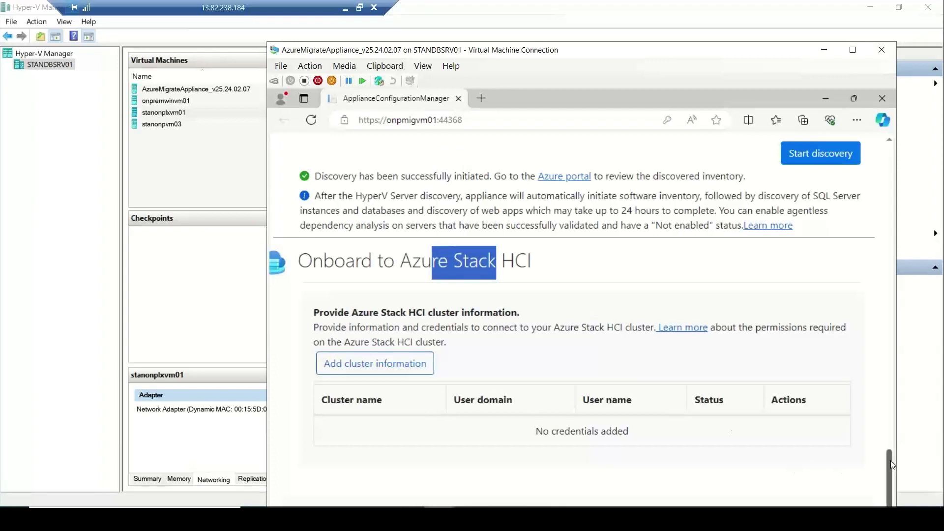
Step: Start a new server credential of type SQL Server Authentication with the friendly name standb
{"action": "left_click_drag", "start_coordinate": [888, 441], "coordinate": [884, 394]}
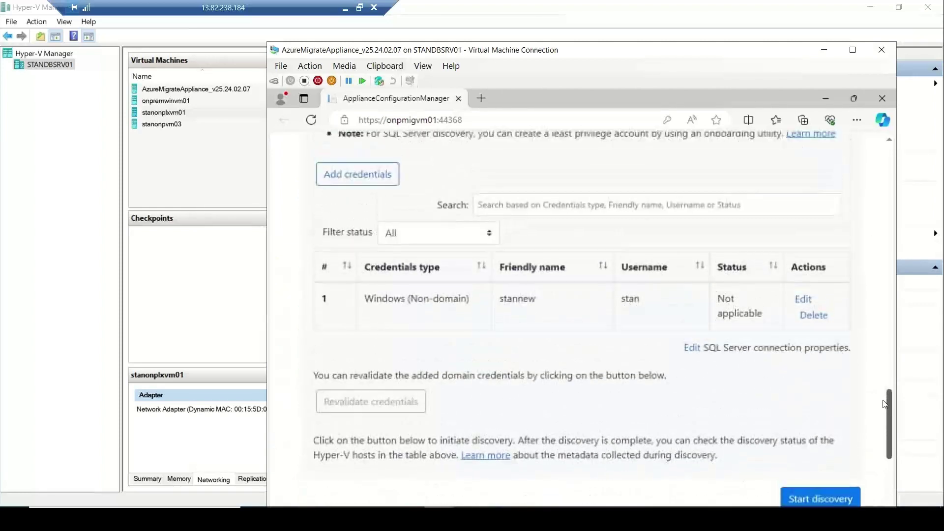
{"action": "left_click", "coordinate": [384, 182]}
{"action": "left_click", "coordinate": [622, 284]}
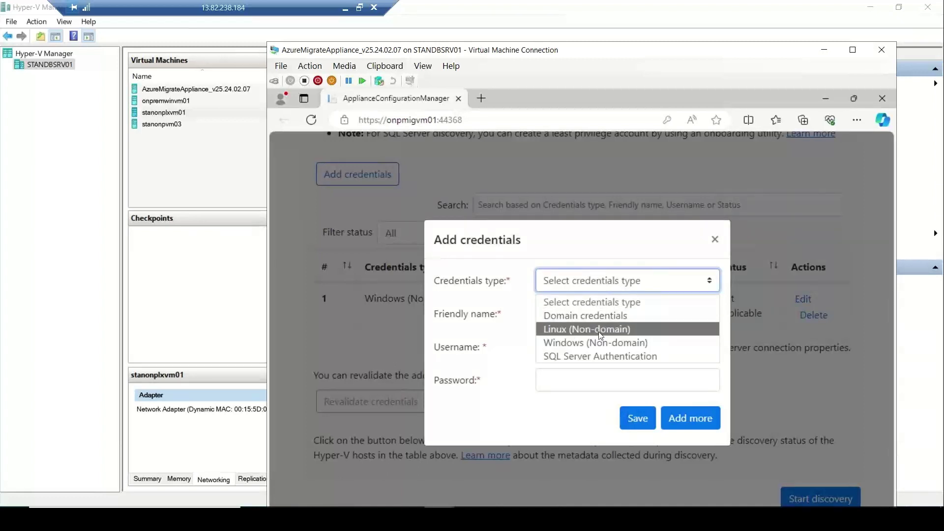
{"action": "left_click", "coordinate": [594, 356]}
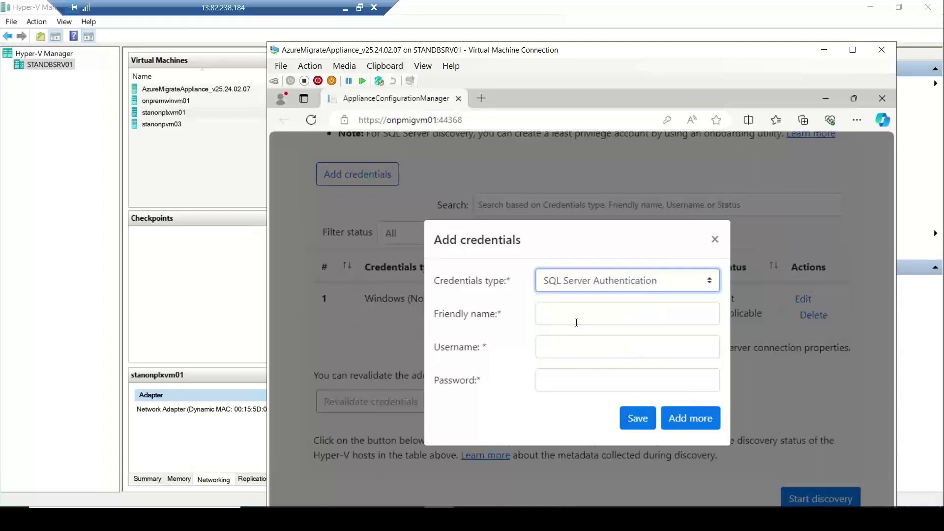
{"action": "left_click", "coordinate": [576, 316]}
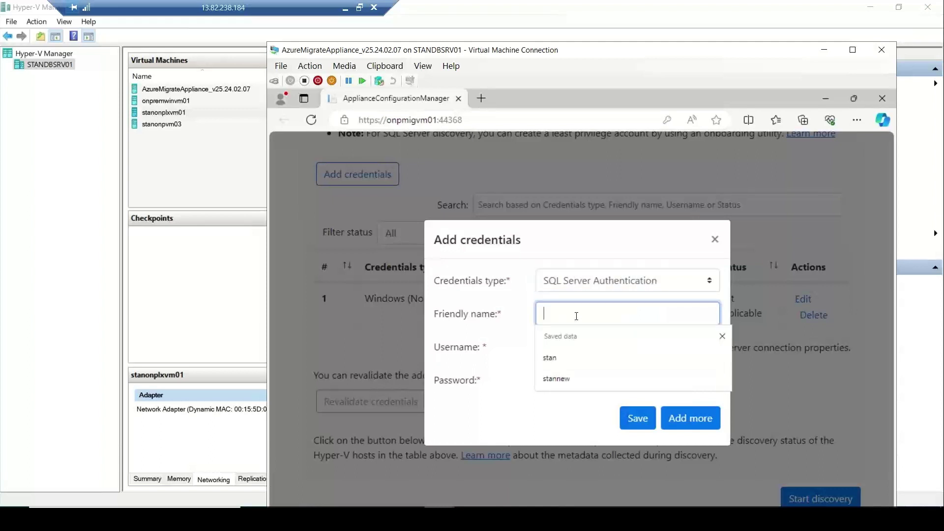
{"action": "type", "text": "standb"}
{"action": "key", "text": "Tab"}
Step: Enter the username and password for the SQL Server credential, save it, and dismiss the notification
{"action": "type", "text": "st"}
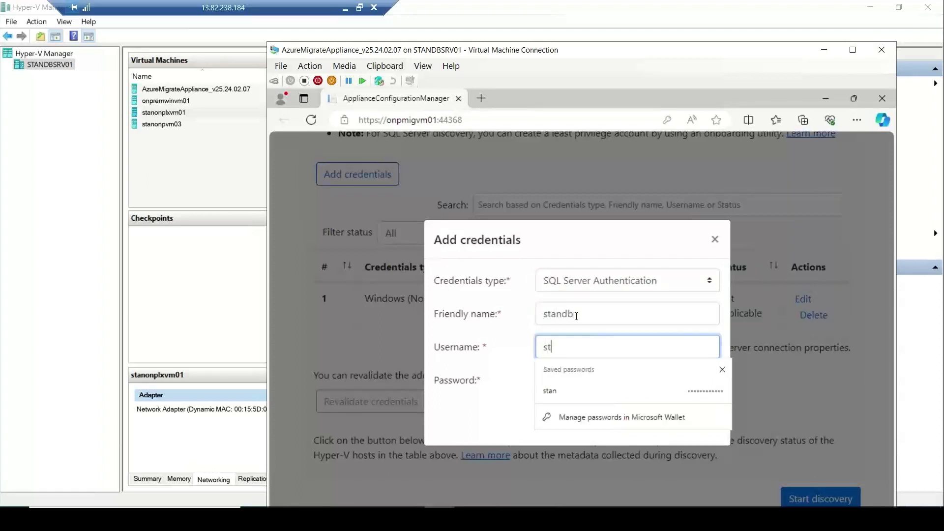
{"action": "type", "text": "an"}
{"action": "key", "text": "Tab"}
{"action": "type", "text": "•"}
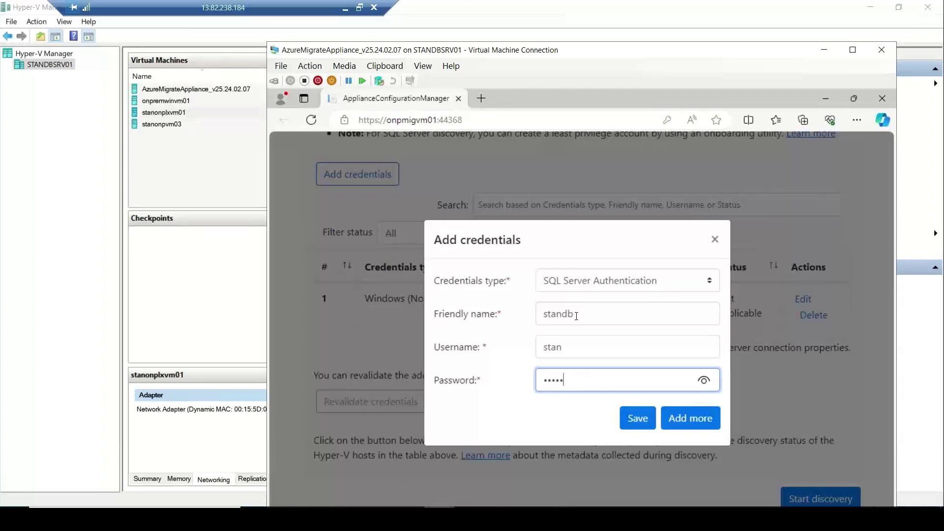
{"action": "key", "text": "BackSpace"}
{"action": "key", "text": "BackSpace"}
{"action": "type", "text": "•"}
{"action": "left_click", "coordinate": [641, 416]}
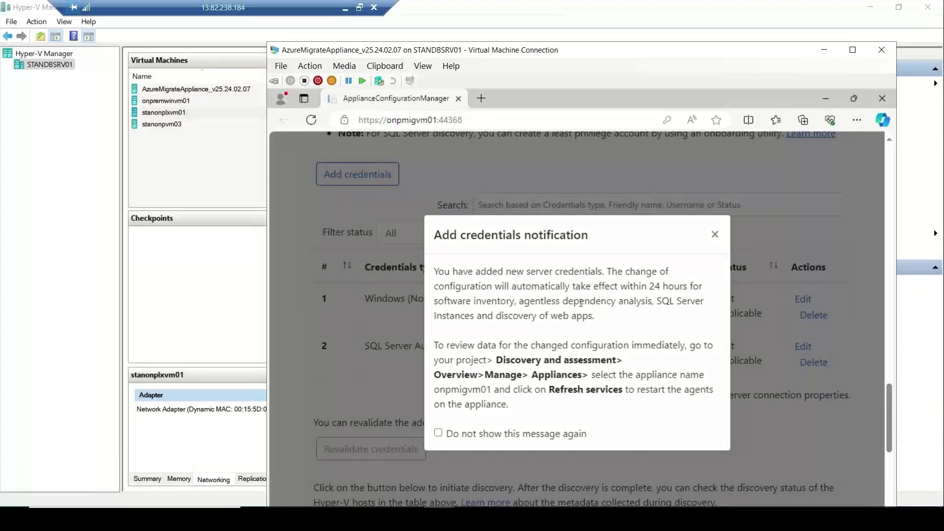
{"action": "left_click", "coordinate": [715, 234]}
Step: Check the appliance's discovery status message, then refresh project stanappprj01 under Servers, databases and web apps in the Azure portal
{"action": "left_click_drag", "start_coordinate": [894, 413], "coordinate": [894, 440]}
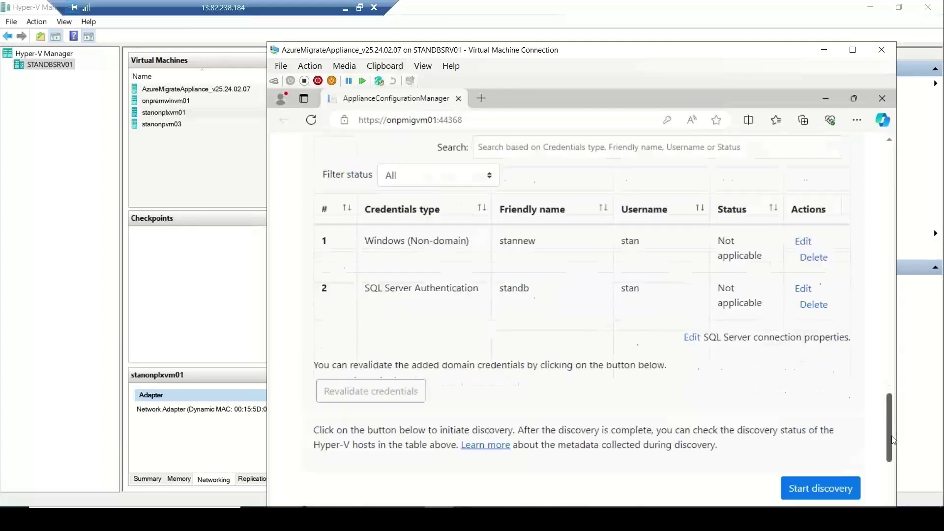
{"action": "scroll", "coordinate": [893, 441], "scroll_direction": "down", "scroll_amount": 5}
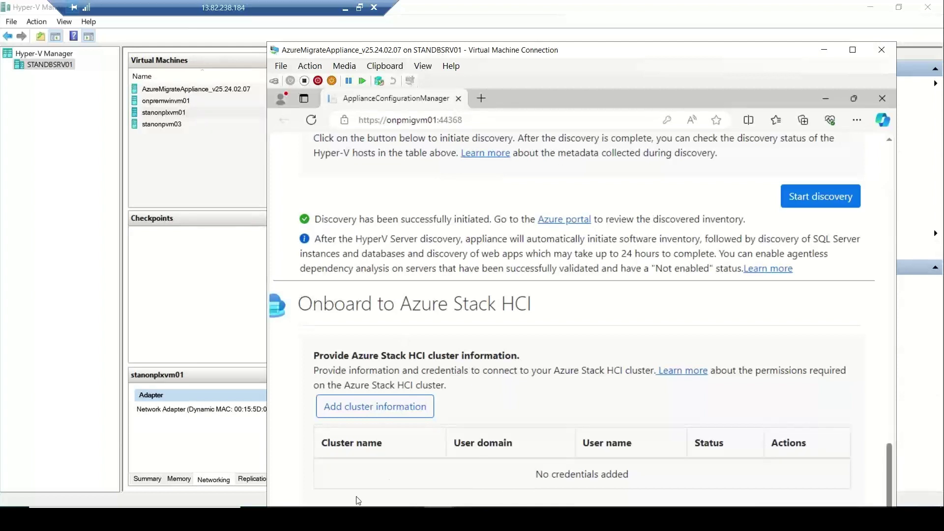
{"action": "left_click", "coordinate": [287, 519]}
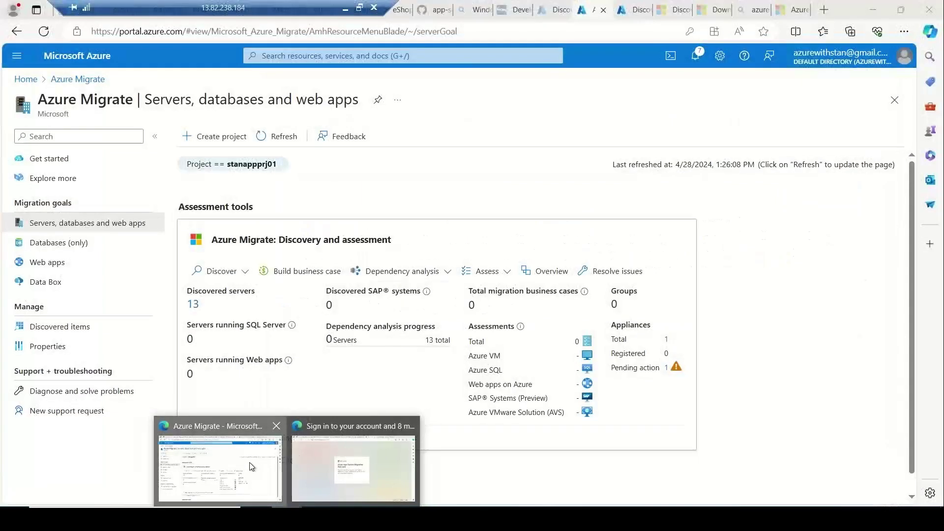
{"action": "left_click", "coordinate": [250, 464]}
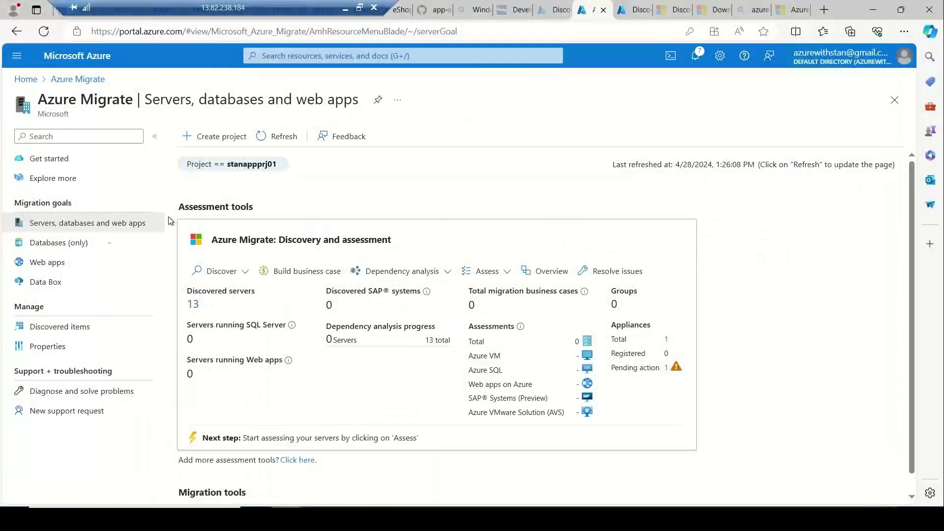
{"action": "left_click", "coordinate": [280, 139]}
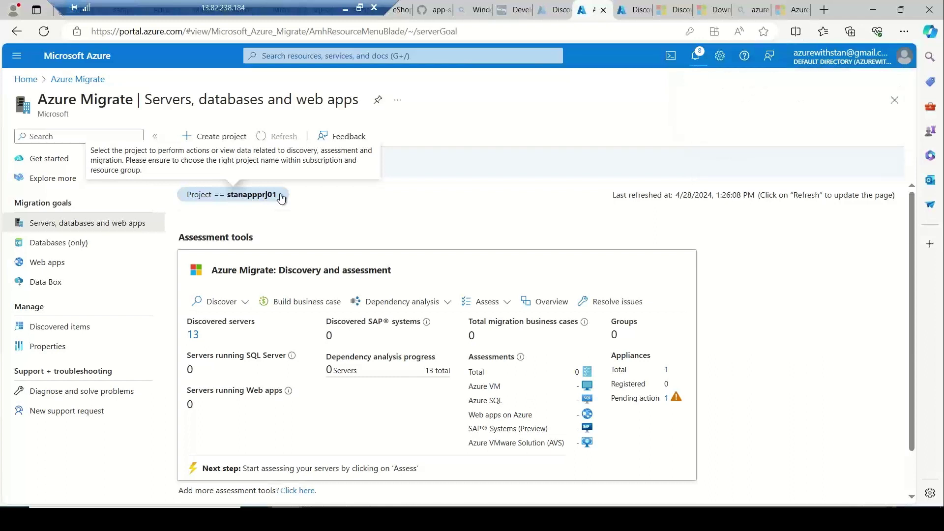
Step: Look through the projects stanappmigprj001 and standbmigprj01, and return to stanappprj01
{"action": "left_click", "coordinate": [281, 196]}
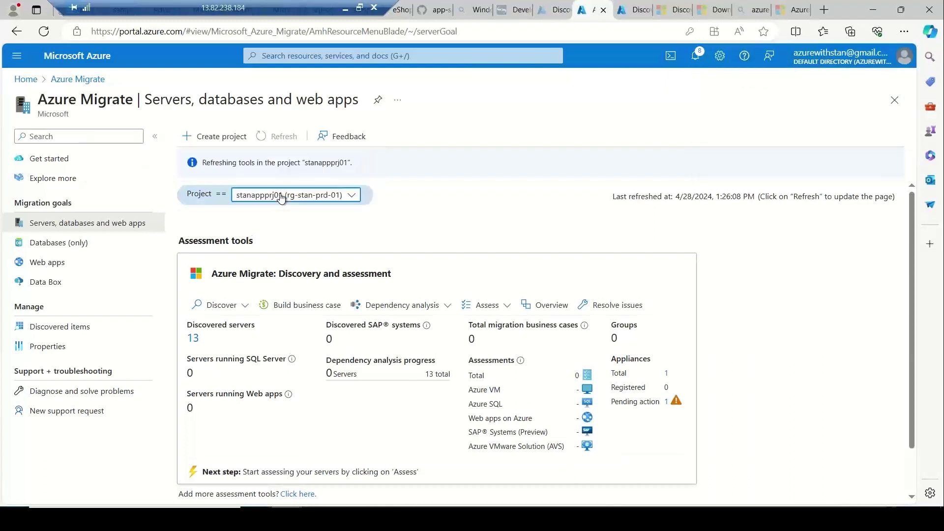
{"action": "left_click", "coordinate": [281, 196]}
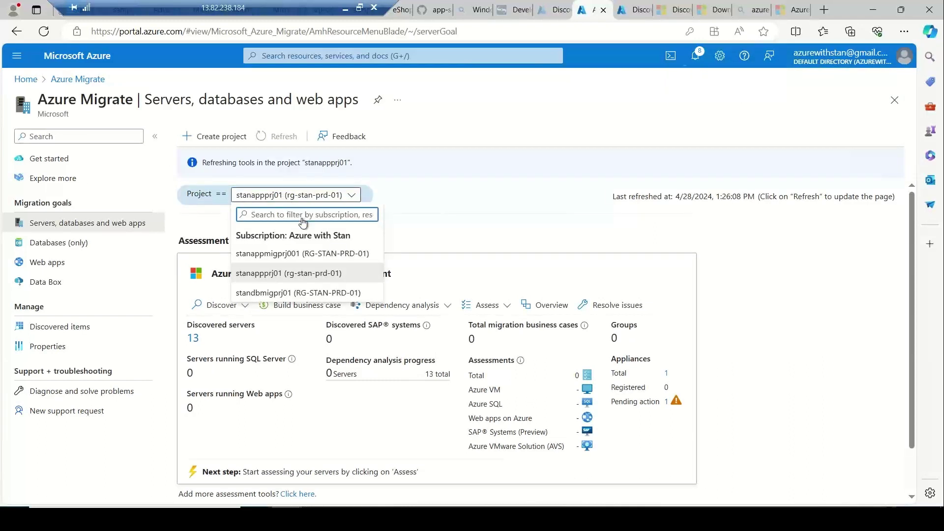
{"action": "left_click", "coordinate": [300, 254]}
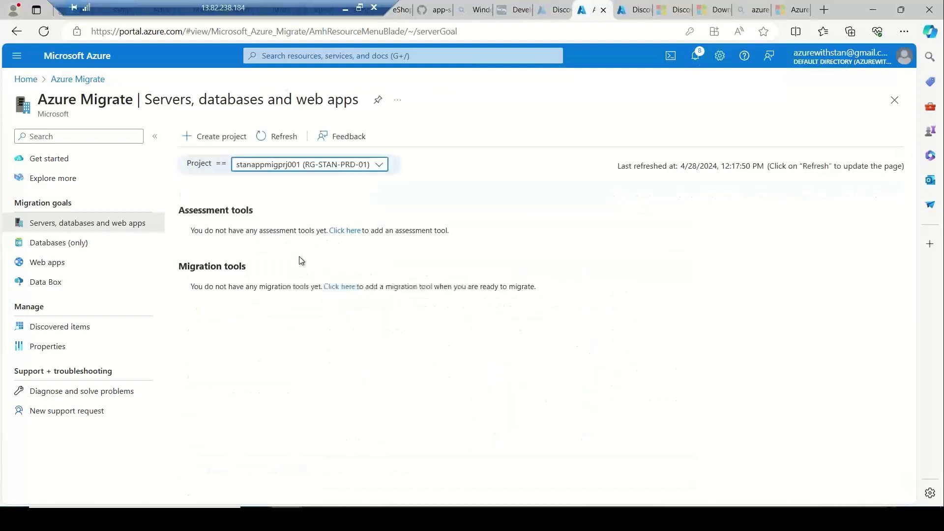
{"action": "left_click", "coordinate": [329, 168]}
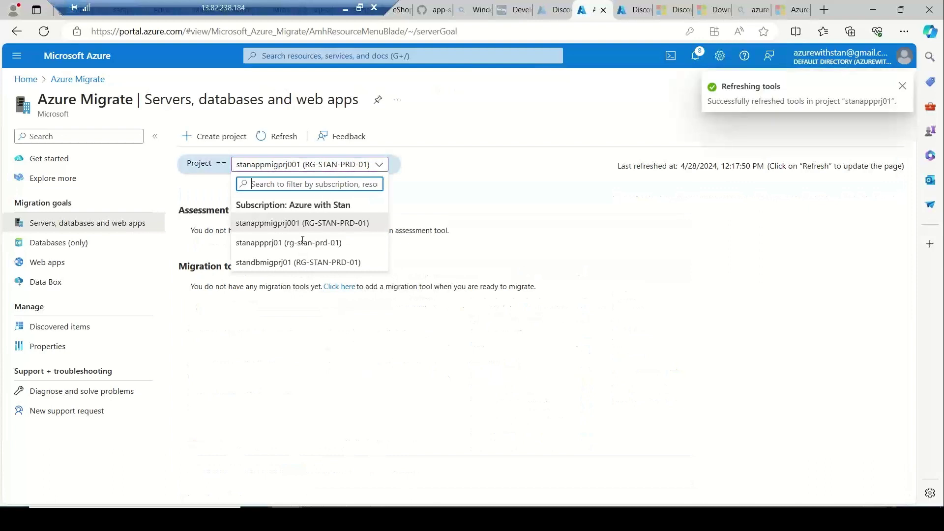
{"action": "left_click", "coordinate": [295, 262]}
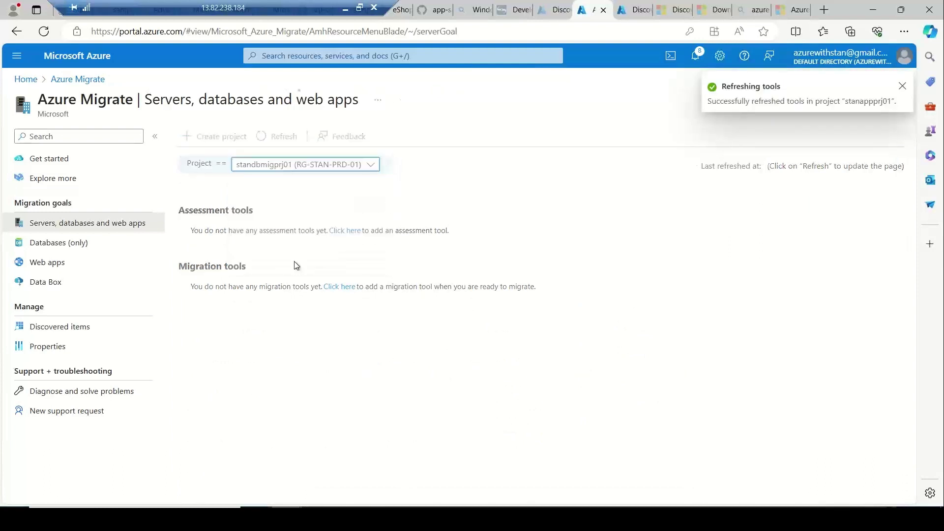
{"action": "left_click", "coordinate": [330, 170]}
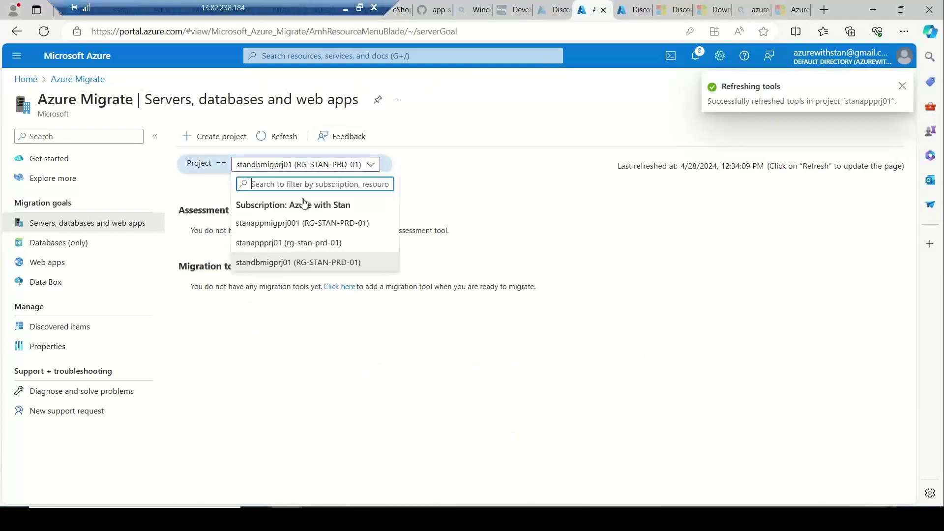
{"action": "left_click", "coordinate": [283, 244]}
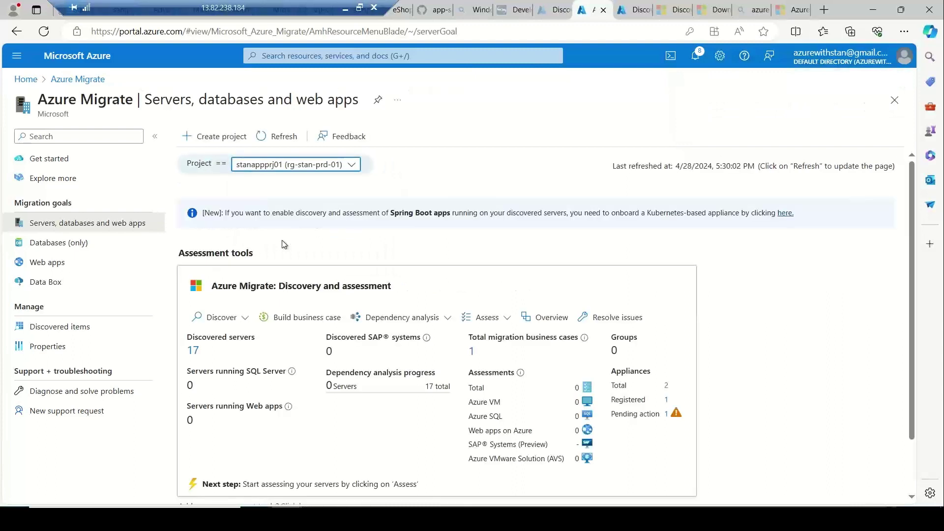
Step: Open the project's discovered servers and review the import-based server list
{"action": "left_click", "coordinate": [192, 351]}
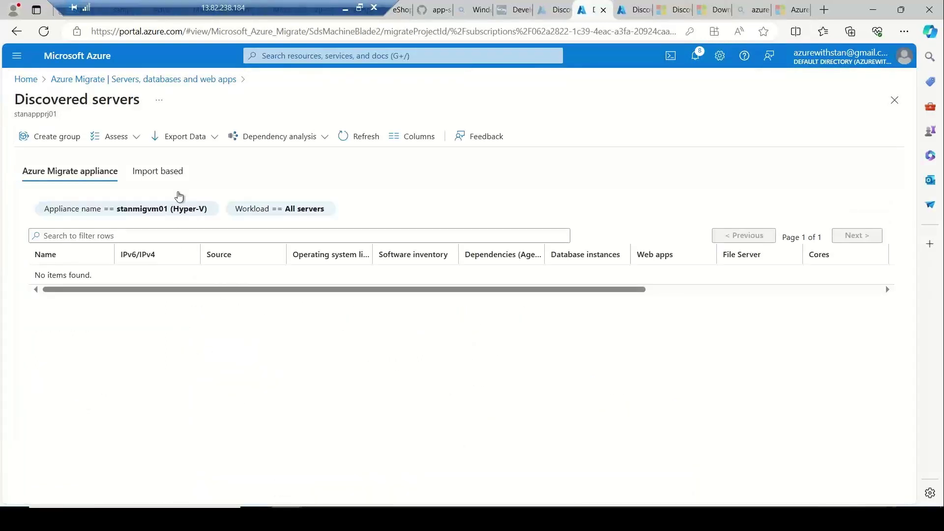
{"action": "left_click", "coordinate": [164, 182]}
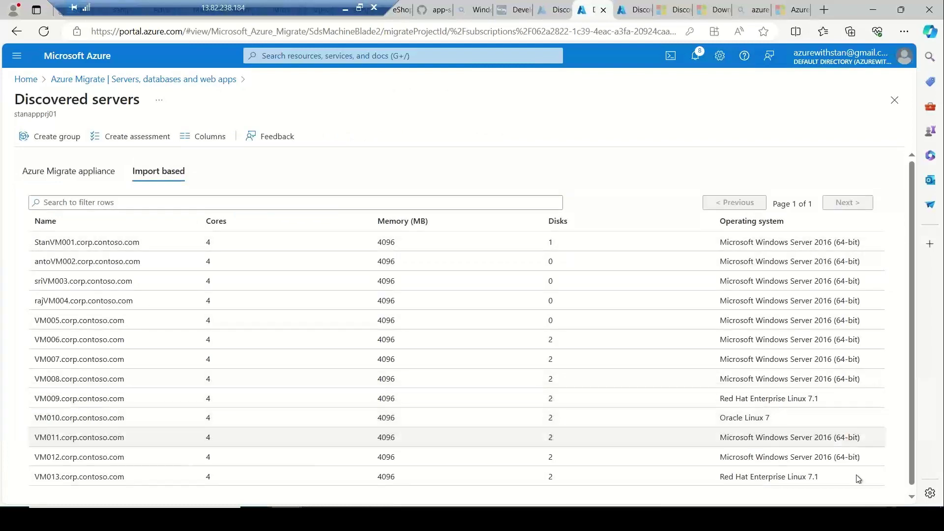
{"action": "scroll", "coordinate": [907, 423], "scroll_direction": "down", "scroll_amount": 1}
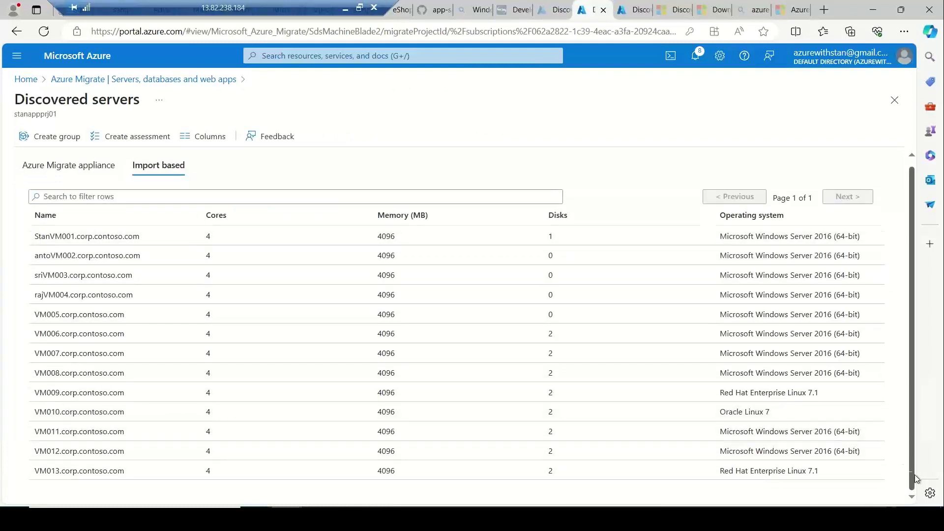
{"action": "scroll", "coordinate": [895, 374], "scroll_direction": "up", "scroll_amount": 1}
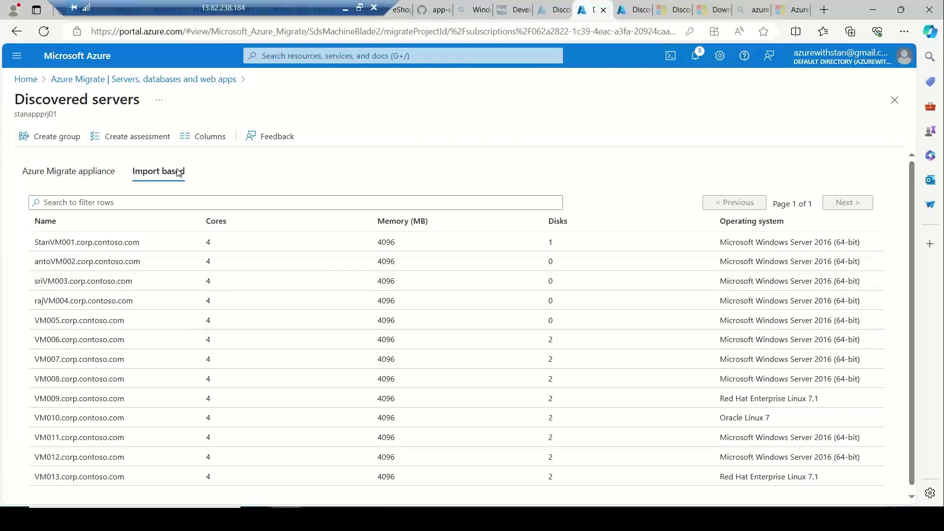
Step: Show the servers discovered by the Azure Migrate appliance onpmigvm01 (Hyper-V)
{"action": "left_click", "coordinate": [78, 176]}
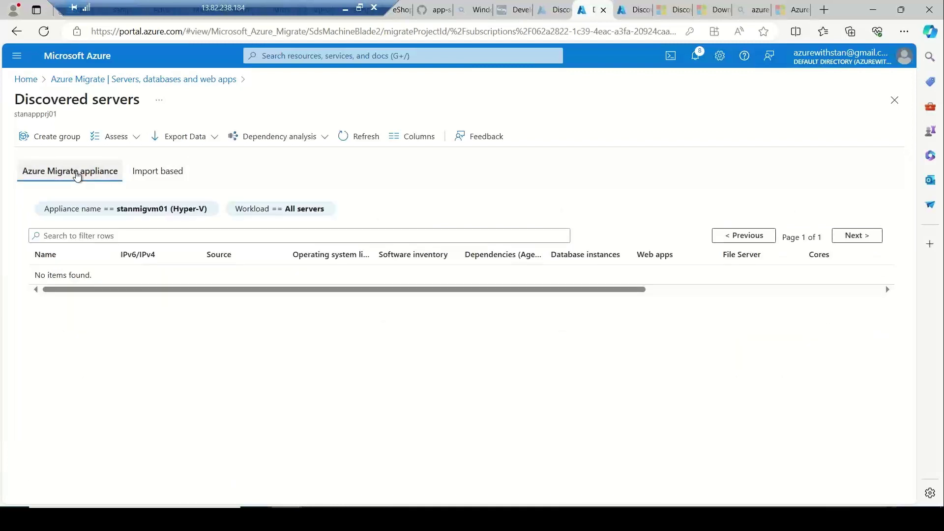
{"action": "left_click", "coordinate": [186, 210]}
{"action": "left_click", "coordinate": [185, 213]}
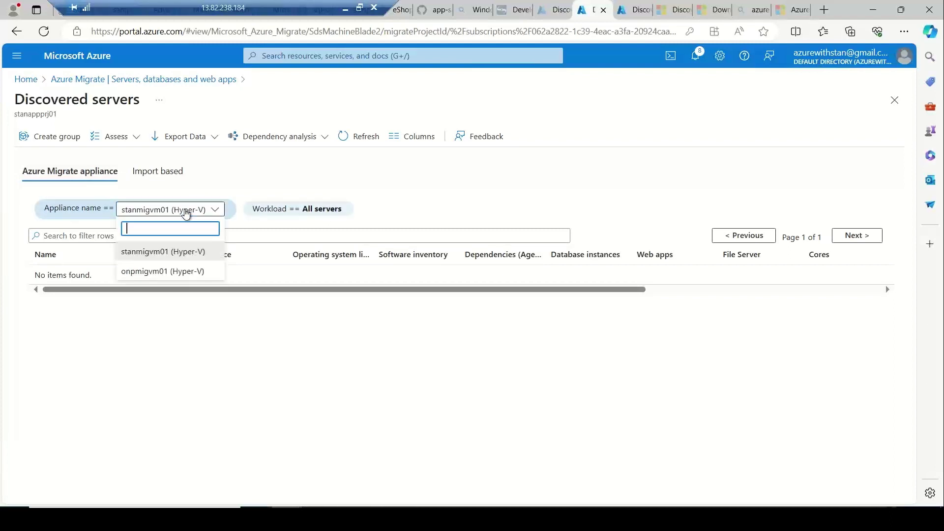
{"action": "left_click", "coordinate": [189, 272]}
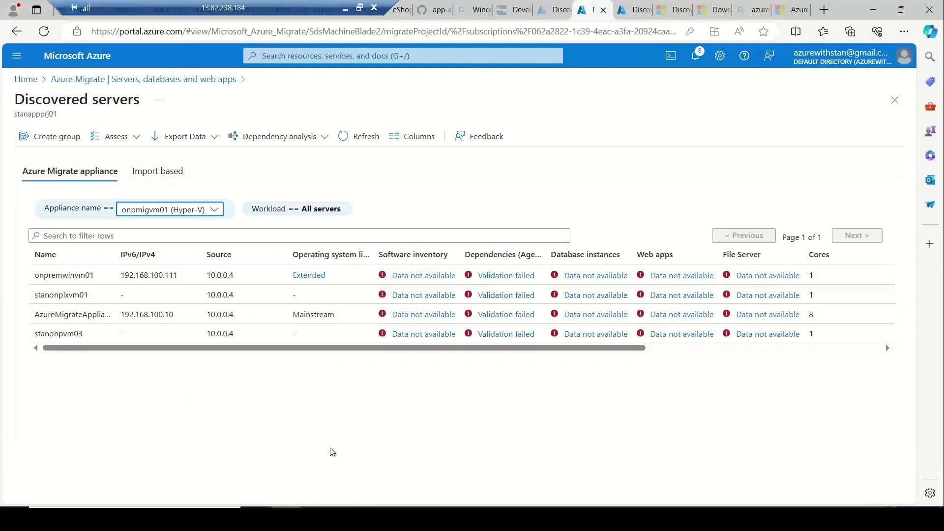
Step: Compare the virtual machines in Hyper-V Manager with the discovered servers, and check the stanonplxvm01 connection window
{"action": "key", "text": "alt+Tab"}
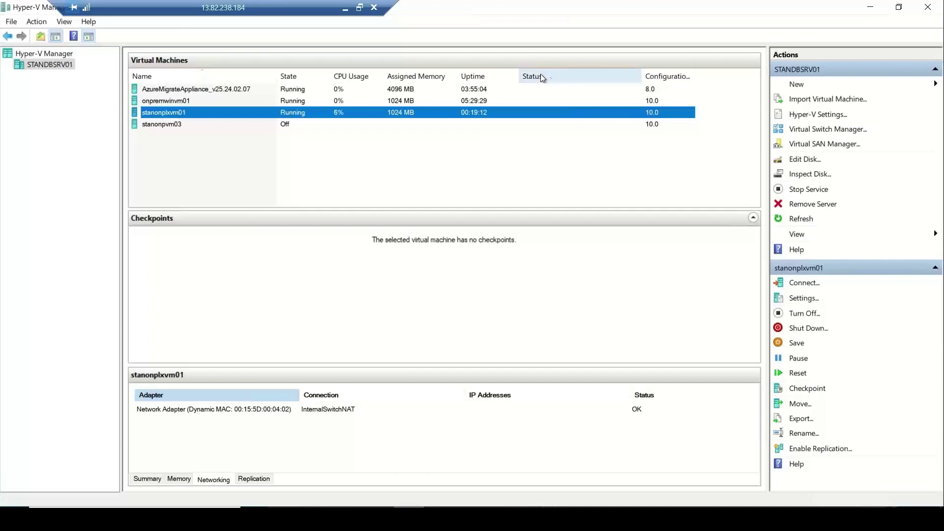
{"action": "double_click", "coordinate": [479, 17]}
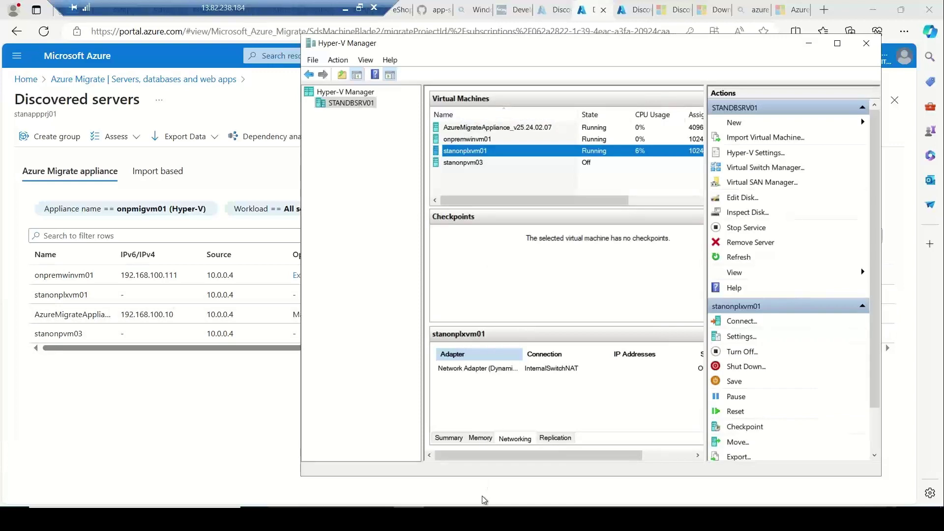
{"action": "left_click", "coordinate": [439, 516]}
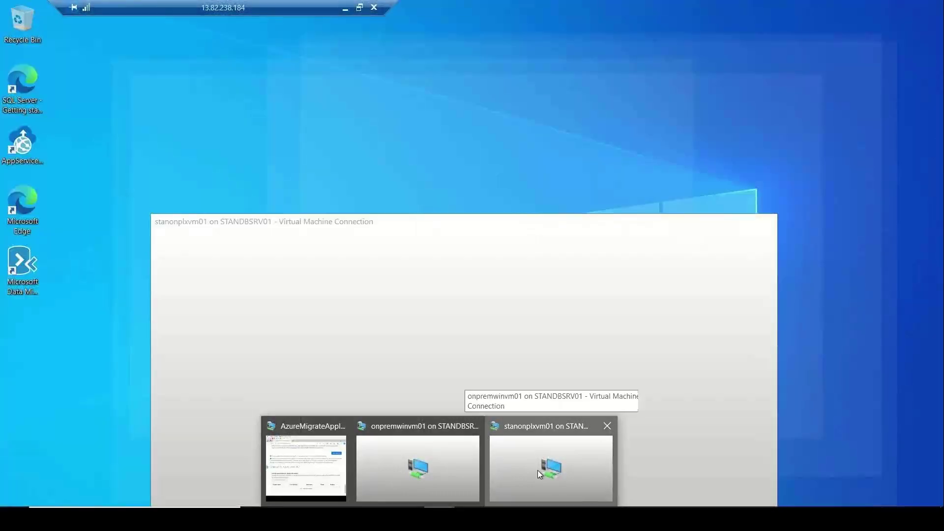
{"action": "left_click", "coordinate": [538, 470]}
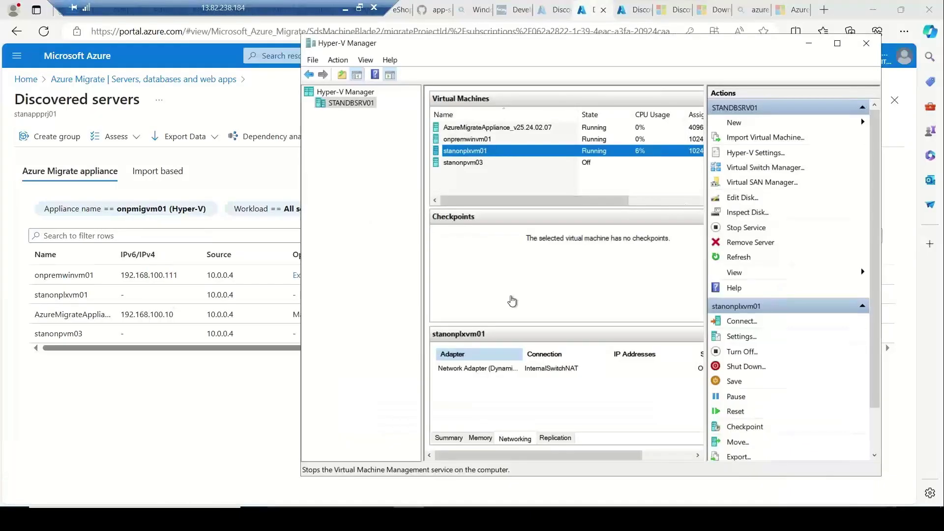
{"action": "left_click", "coordinate": [707, 222]}
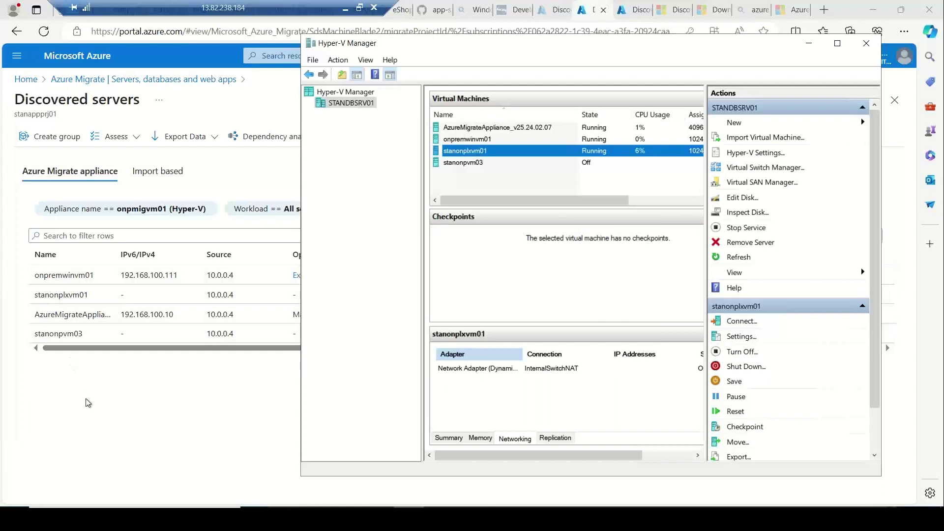
Step: Open Paint with mspaint and draw a tall rectangle of about 142 × 240 px for the host
{"action": "key", "text": "super+r"}
{"action": "type", "text": "m"}
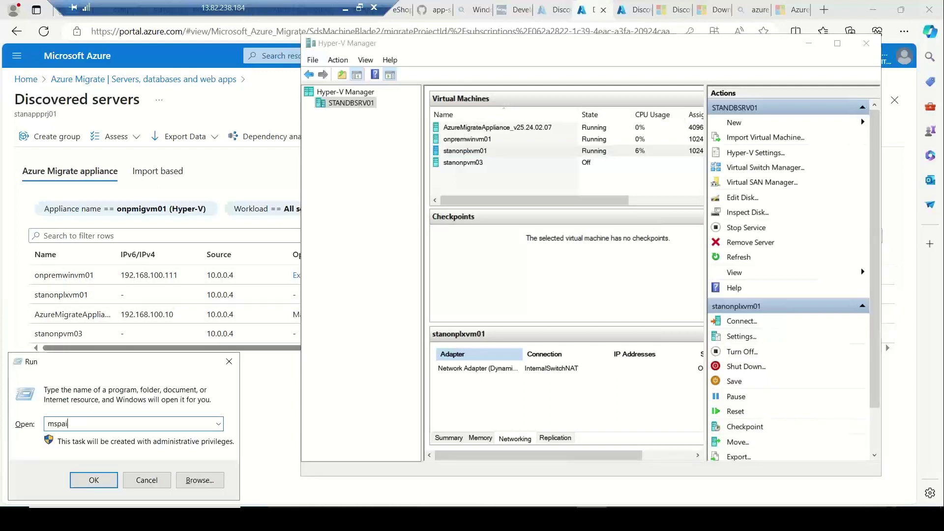
{"action": "type", "text": "spaint"}
{"action": "key", "text": "Return"}
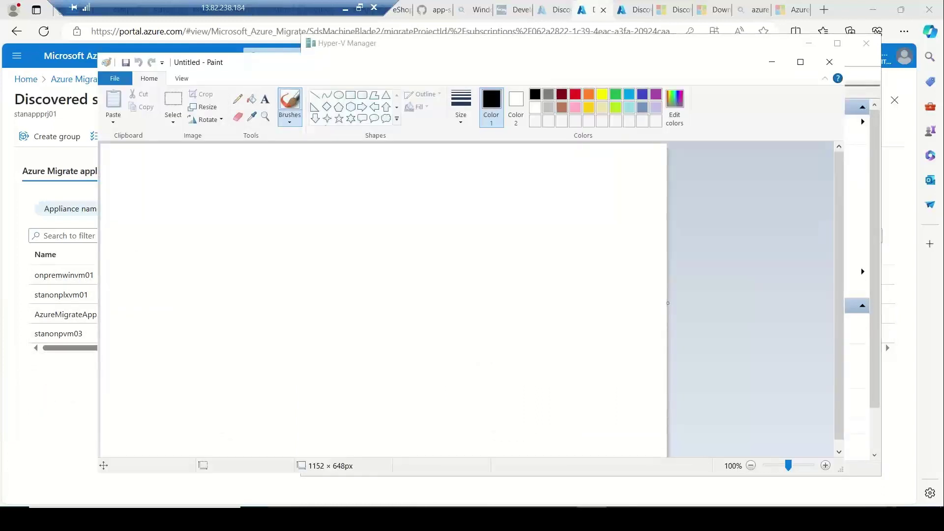
{"action": "left_click", "coordinate": [350, 95]}
{"action": "mouse_move", "coordinate": [196, 248]}
{"action": "left_mouse_down"}
{"action": "mouse_move", "coordinate": [233, 386]}
{"action": "mouse_move", "coordinate": [266, 366]}
{"action": "left_mouse_up"}
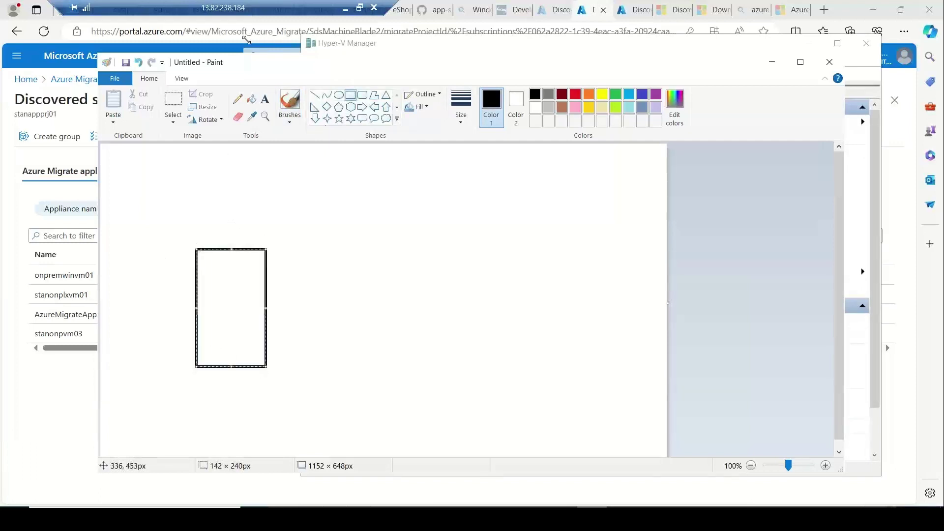
Step: Label the tall rectangle "Hyper-V HOST" on two lines
{"action": "left_click", "coordinate": [266, 100]}
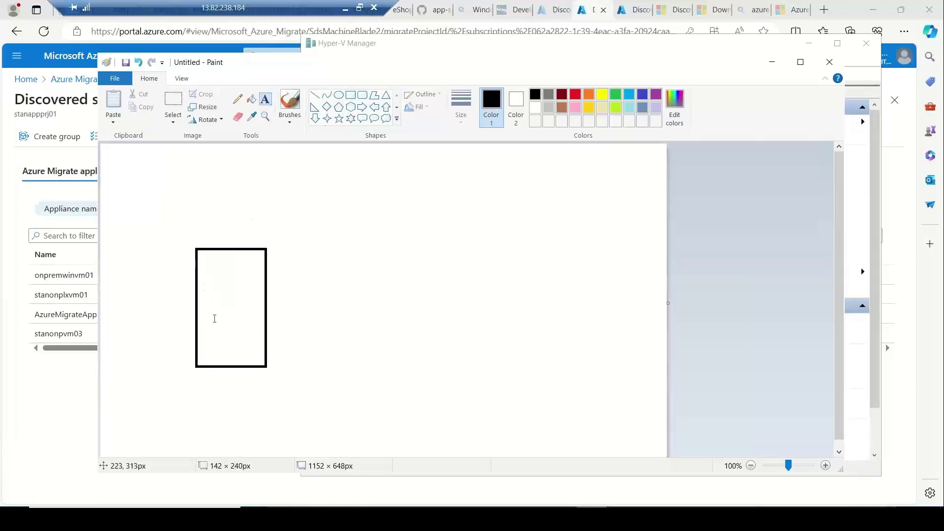
{"action": "left_click_drag", "start_coordinate": [202, 286], "coordinate": [221, 334]}
{"action": "type", "text": "Hyper-V"}
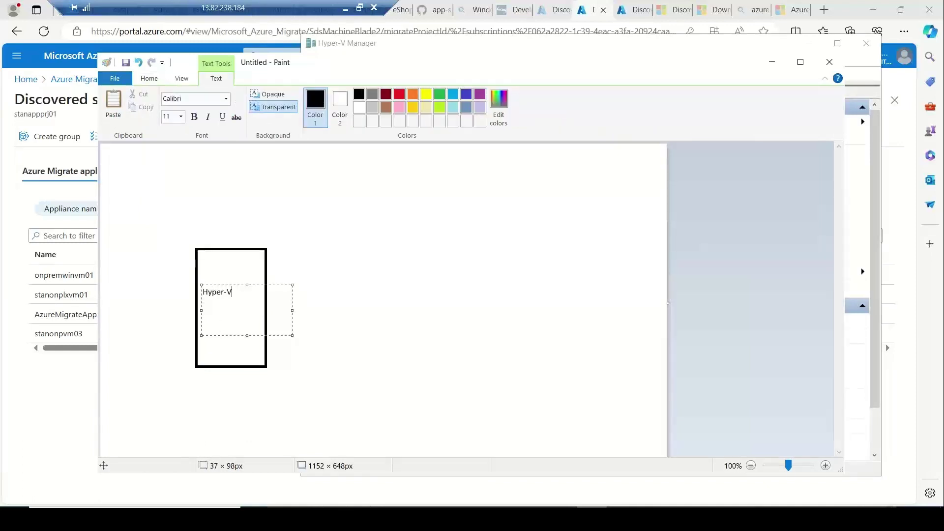
{"action": "key", "text": "Return"}
{"action": "type", "text": "HOST"}
{"action": "left_click", "coordinate": [330, 221]}
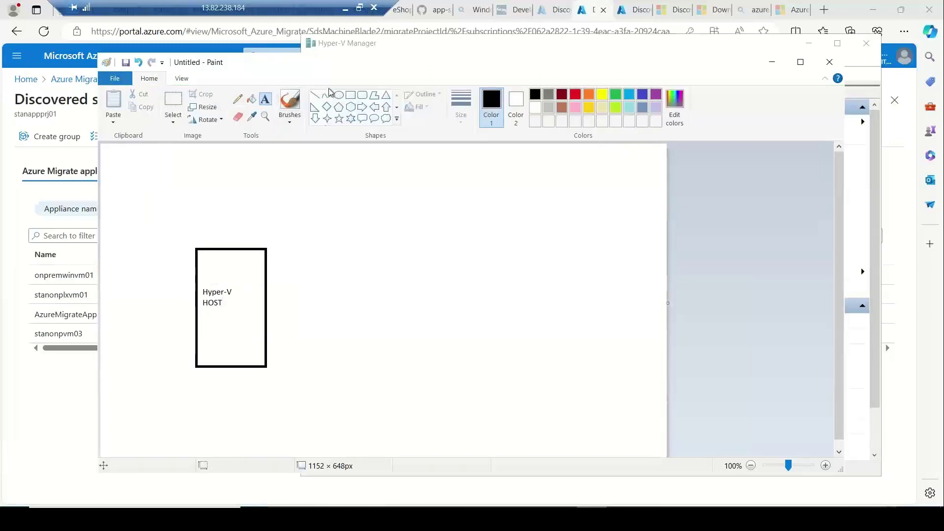
Step: Draw three small rectangles side by side on top of the Hyper-V host box
{"action": "left_click", "coordinate": [350, 95]}
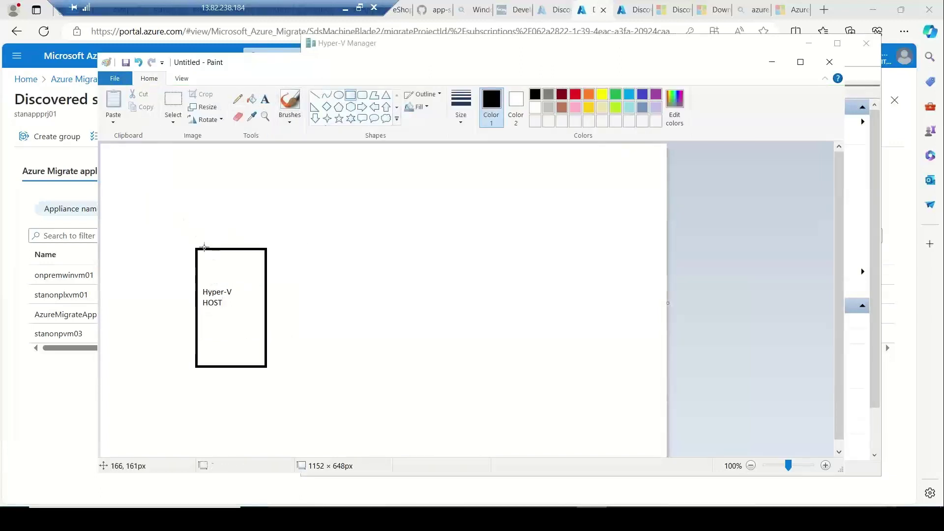
{"action": "mouse_move", "coordinate": [181, 222]}
{"action": "left_mouse_down"}
{"action": "mouse_move", "coordinate": [204, 247]}
{"action": "mouse_move", "coordinate": [228, 236]}
{"action": "mouse_move", "coordinate": [235, 249]}
{"action": "mouse_move", "coordinate": [260, 233]}
{"action": "mouse_move", "coordinate": [270, 250]}
{"action": "left_mouse_up"}
{"action": "left_click", "coordinate": [254, 230]}
Step: Label the three small boxes VM1, VM2 and VM3 with text placed above them
{"action": "left_click", "coordinate": [265, 99]}
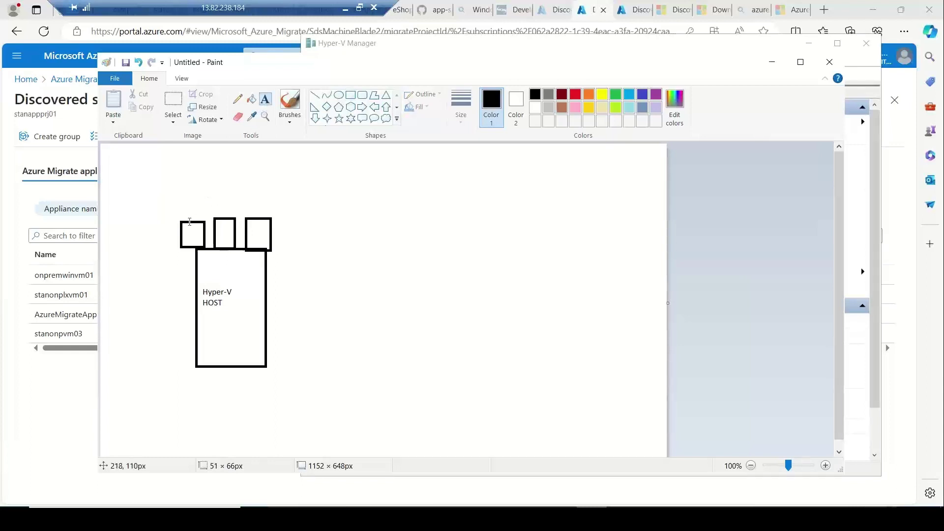
{"action": "left_click", "coordinate": [181, 203]}
{"action": "type", "text": "V"}
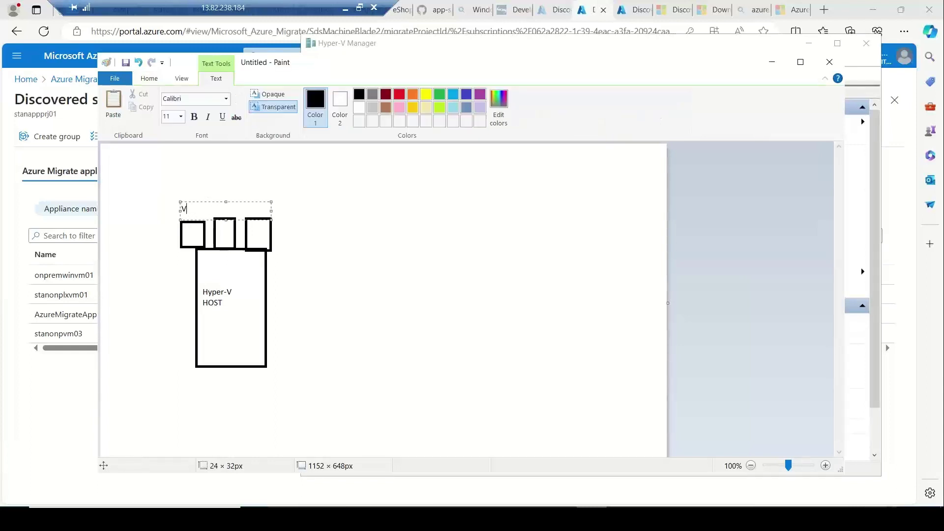
{"action": "type", "text": "M1        VM2        VM3"}
{"action": "left_click", "coordinate": [322, 158]}
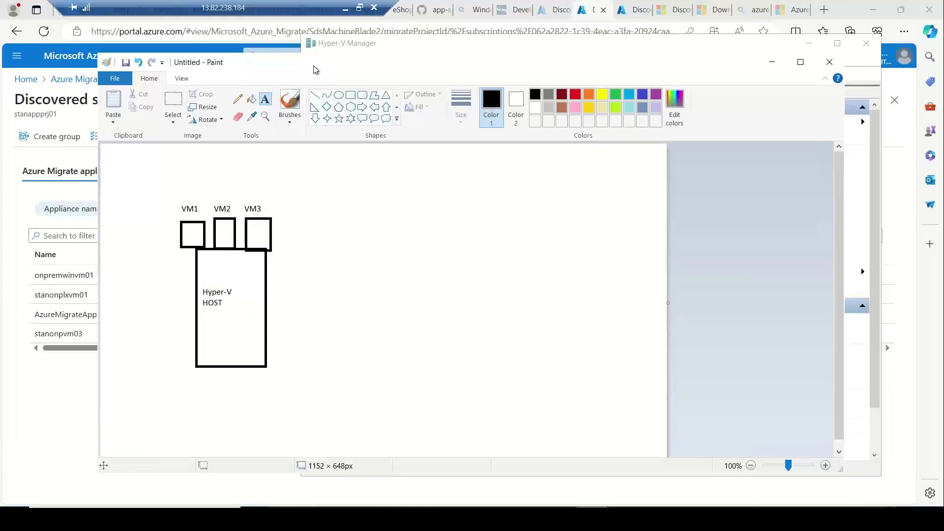
Step: Draw a fourth small rectangle of about 57 × 56 px beside the VM3 box
{"action": "left_click", "coordinate": [350, 94]}
{"action": "left_click_drag", "start_coordinate": [284, 224], "coordinate": [312, 251]}
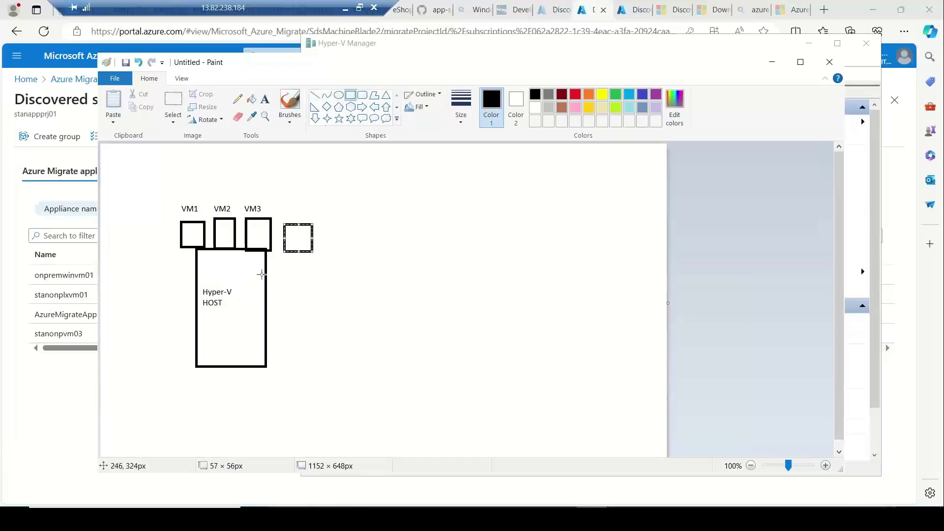
Step: Draw an arrow from the fourth small box to the Hyper-V host and label that box "Appliance"
{"action": "left_click", "coordinate": [314, 95]}
{"action": "left_click_drag", "start_coordinate": [289, 244], "coordinate": [255, 292]}
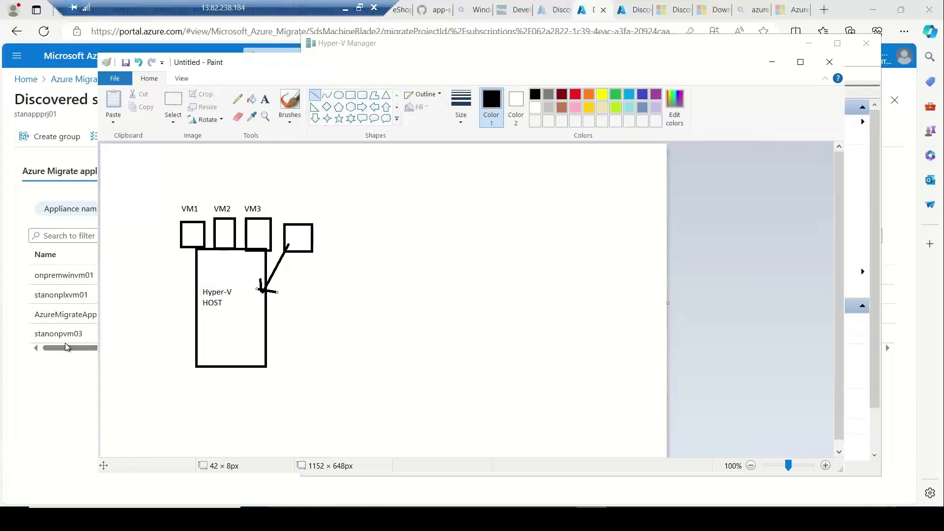
{"action": "left_click", "coordinate": [265, 99]}
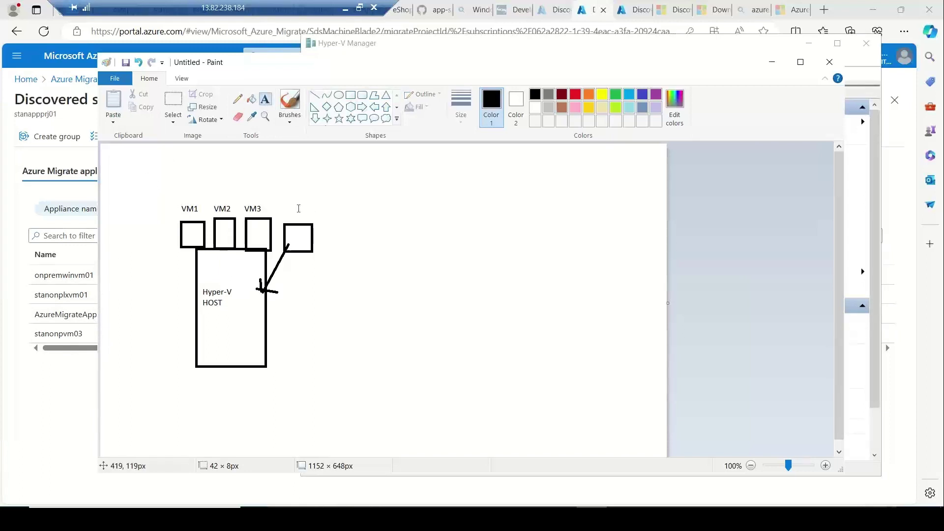
{"action": "left_click_drag", "start_coordinate": [297, 208], "coordinate": [338, 227]}
{"action": "type", "text": "App"}
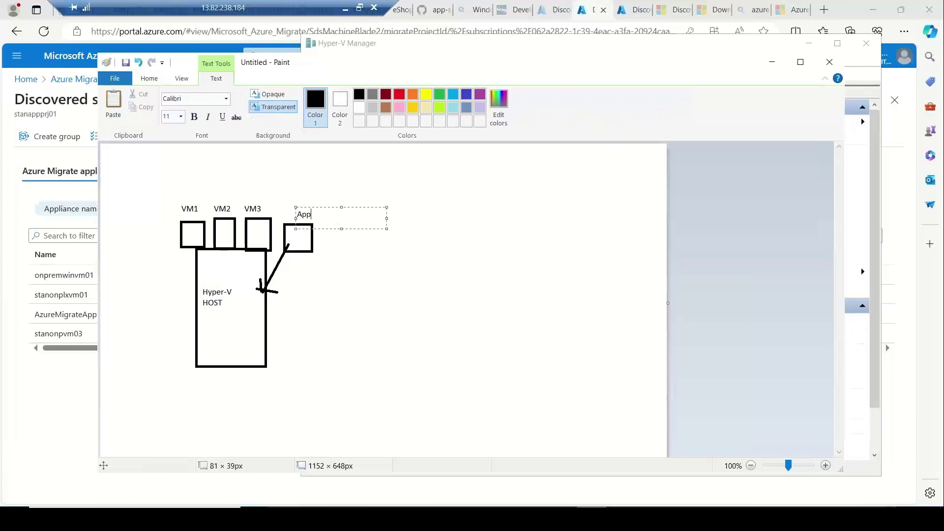
{"action": "type", "text": "lic"}
Step: Draw a cloud callout of about 335 × 244 px beside the host diagram and an arrow from the Appliance box to it
{"action": "left_click", "coordinate": [160, 80]}
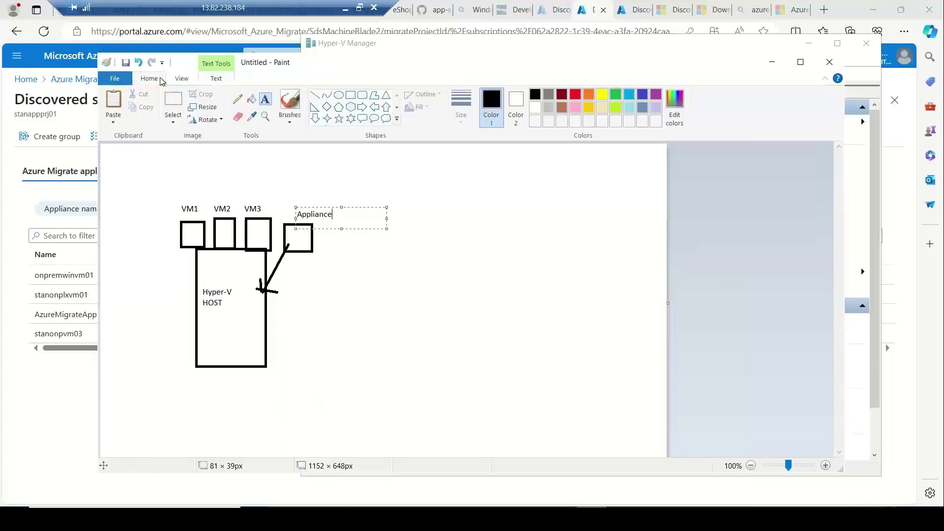
{"action": "left_click", "coordinate": [386, 119]}
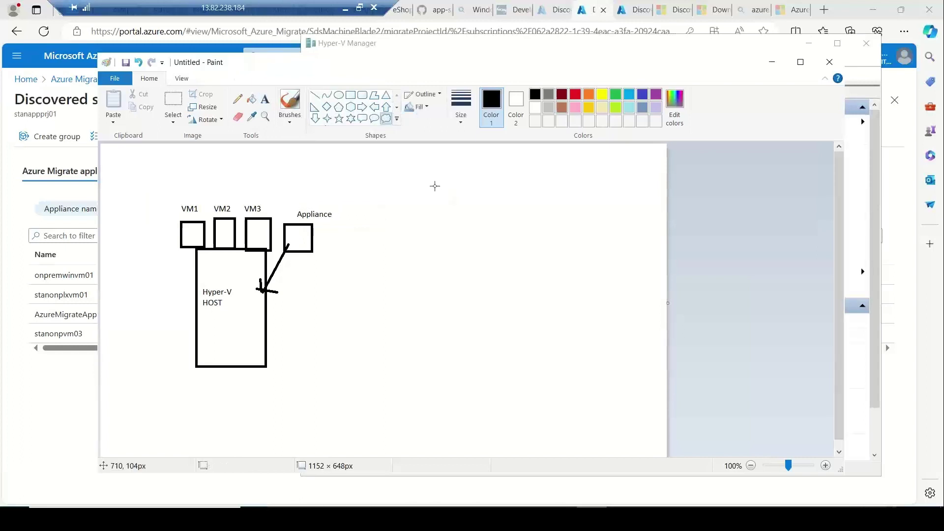
{"action": "left_click_drag", "start_coordinate": [434, 185], "coordinate": [599, 305]}
{"action": "left_click", "coordinate": [315, 95]}
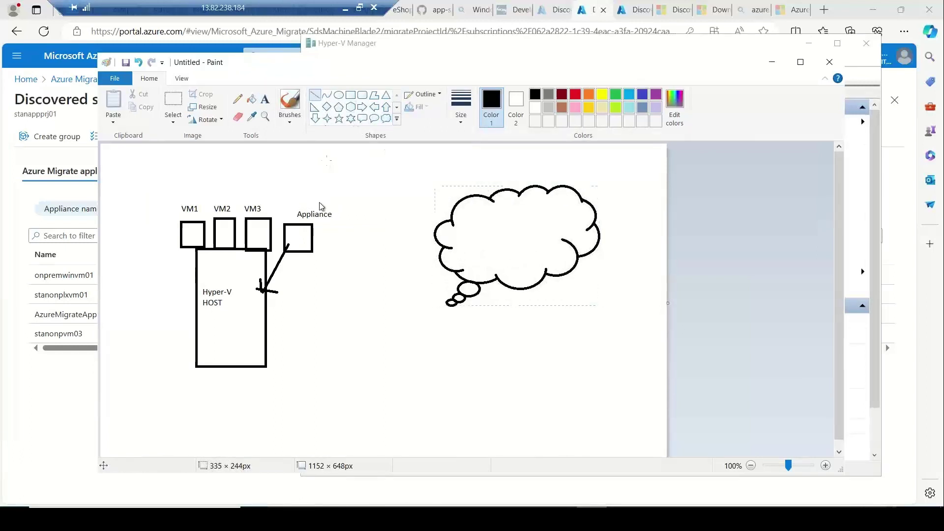
{"action": "mouse_move", "coordinate": [309, 243]}
{"action": "left_mouse_down"}
{"action": "mouse_move", "coordinate": [452, 302]}
{"action": "mouse_move", "coordinate": [437, 308]}
{"action": "left_mouse_up"}
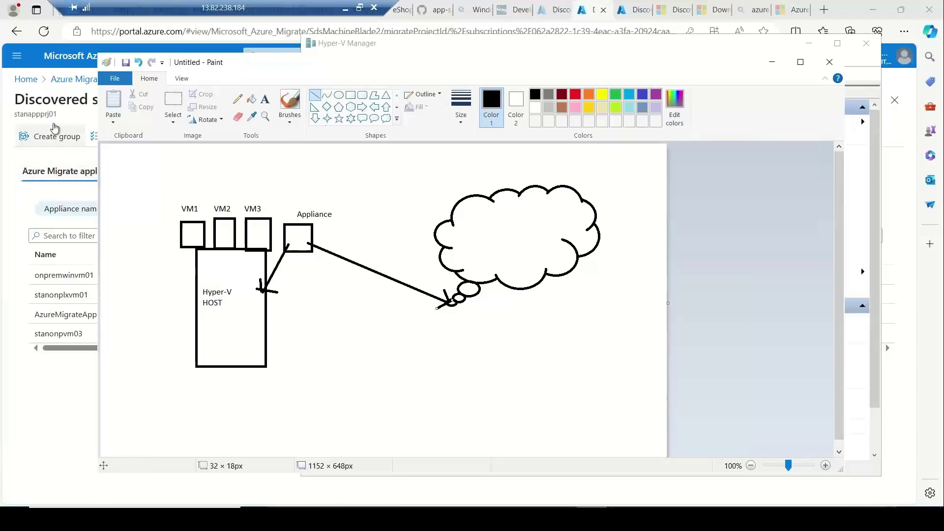
Step: Switch to the Azure portal and start a new group containing the machines onpremwinvm01 and stanonpvm03
{"action": "left_click", "coordinate": [65, 139]}
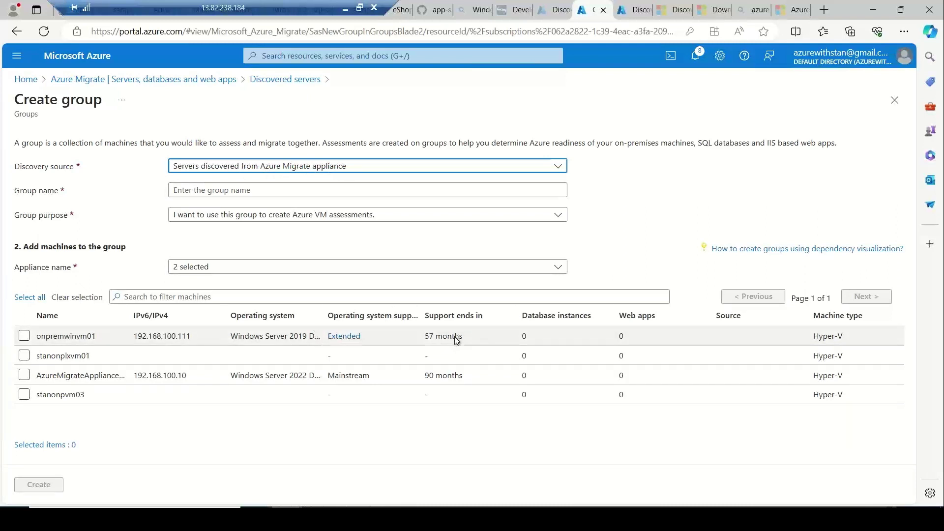
{"action": "triple_click", "coordinate": [424, 336]}
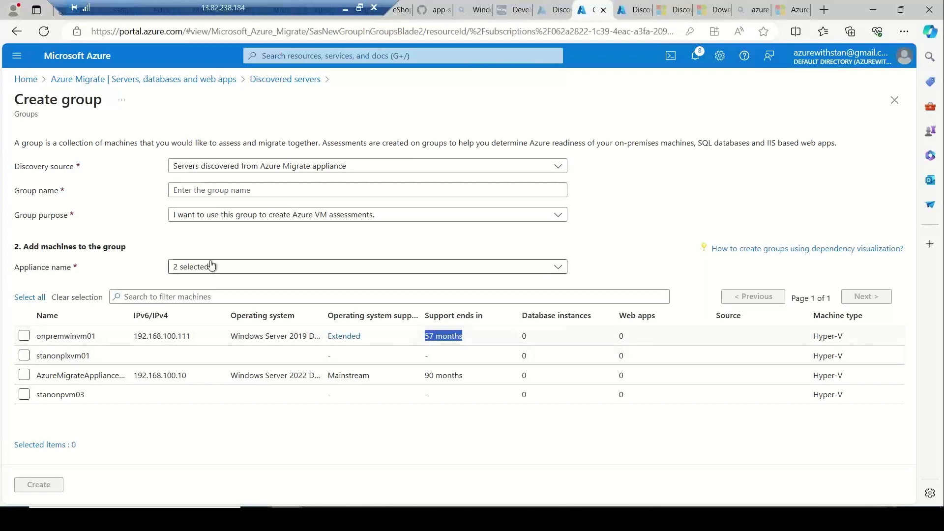
{"action": "left_click", "coordinate": [24, 336]}
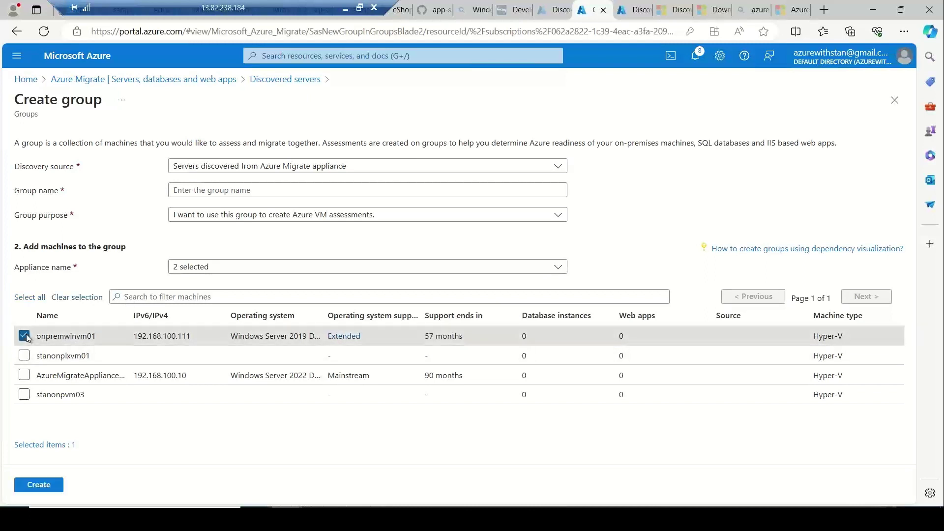
{"action": "left_click", "coordinate": [24, 395]}
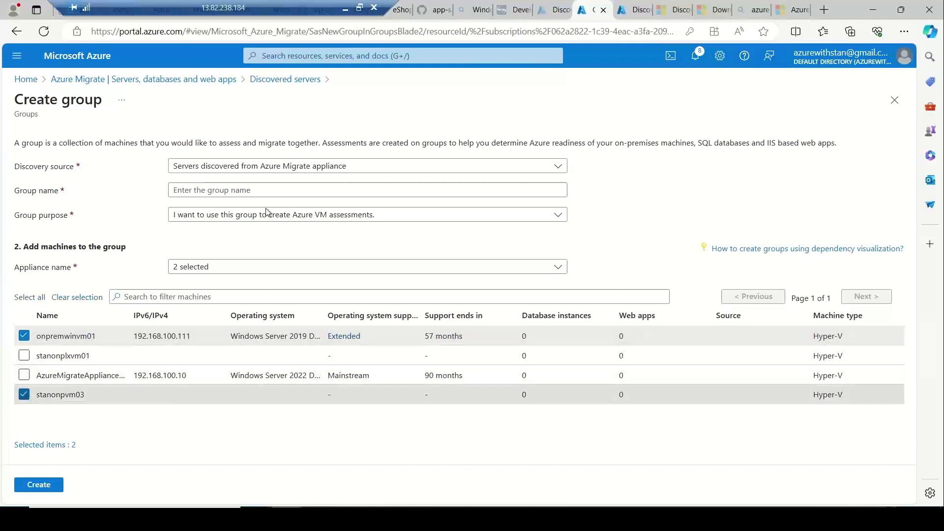
Step: Name the group wave1, check its appliance selection and create the group
{"action": "left_click", "coordinate": [246, 194]}
{"action": "type", "text": "wave1"}
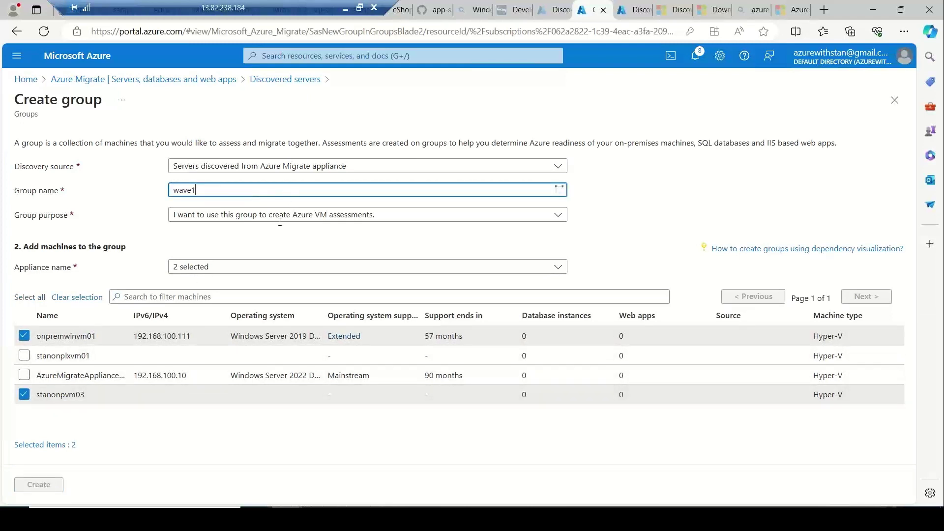
{"action": "left_click", "coordinate": [256, 269]}
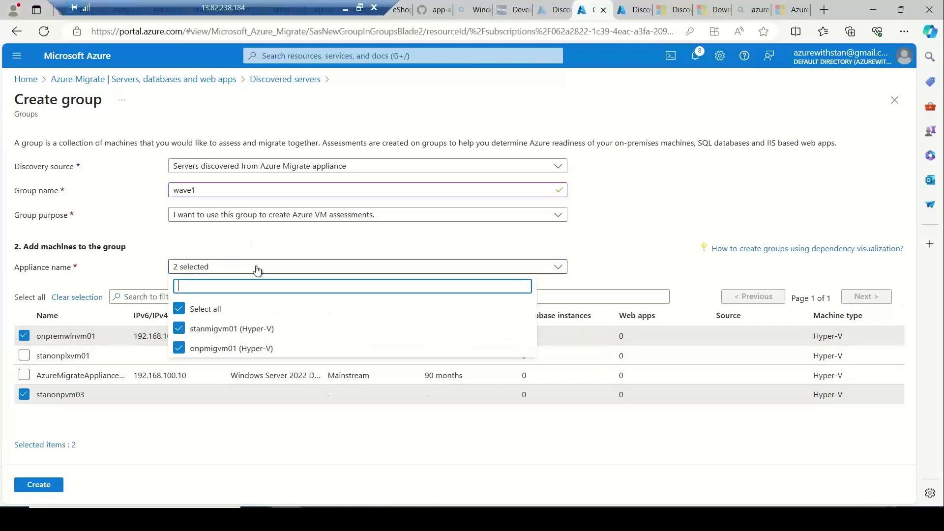
{"action": "left_click", "coordinate": [165, 247]}
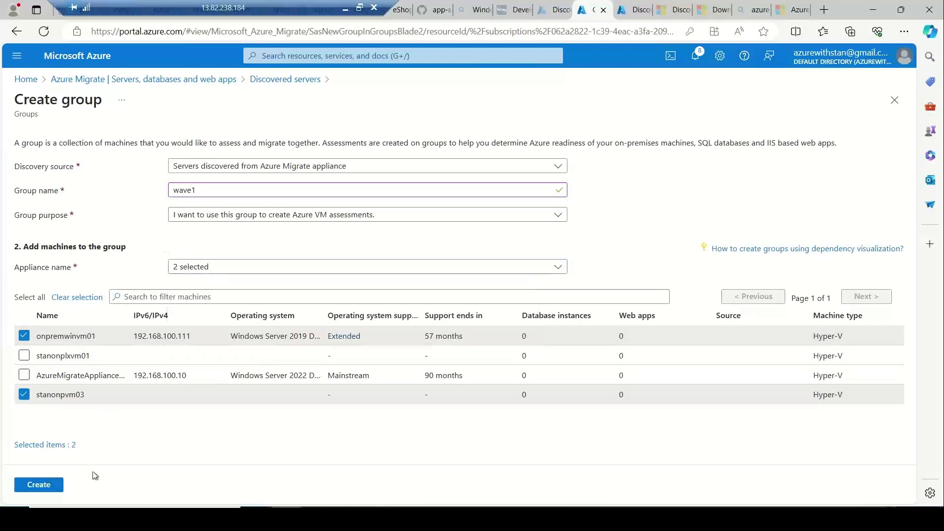
{"action": "left_click", "coordinate": [48, 489]}
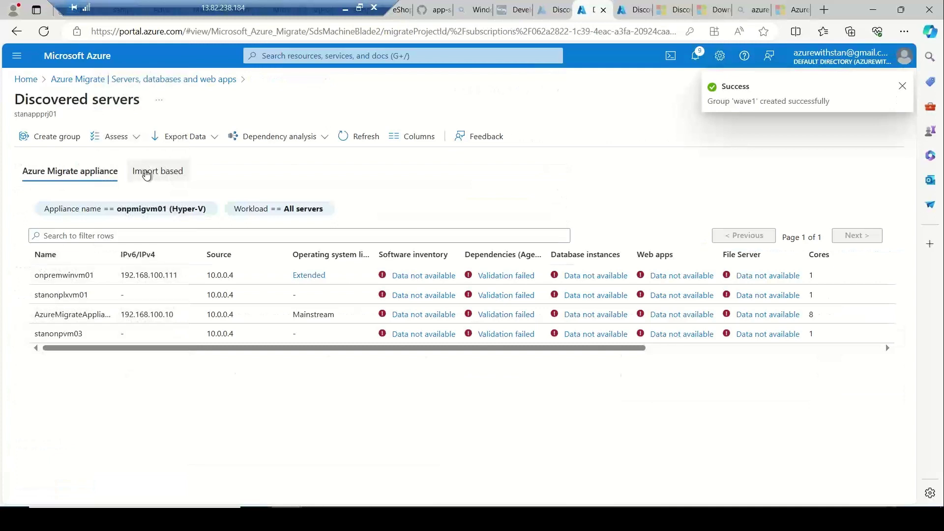
Step: Look through the assessment types and filter the appliance-discovered servers by the Database workload
{"action": "left_click", "coordinate": [125, 140]}
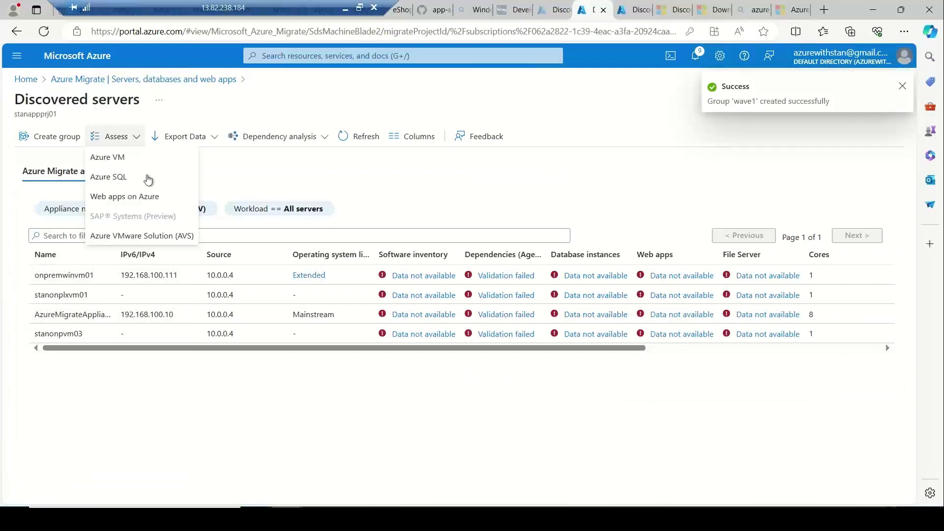
{"action": "left_click", "coordinate": [252, 212]}
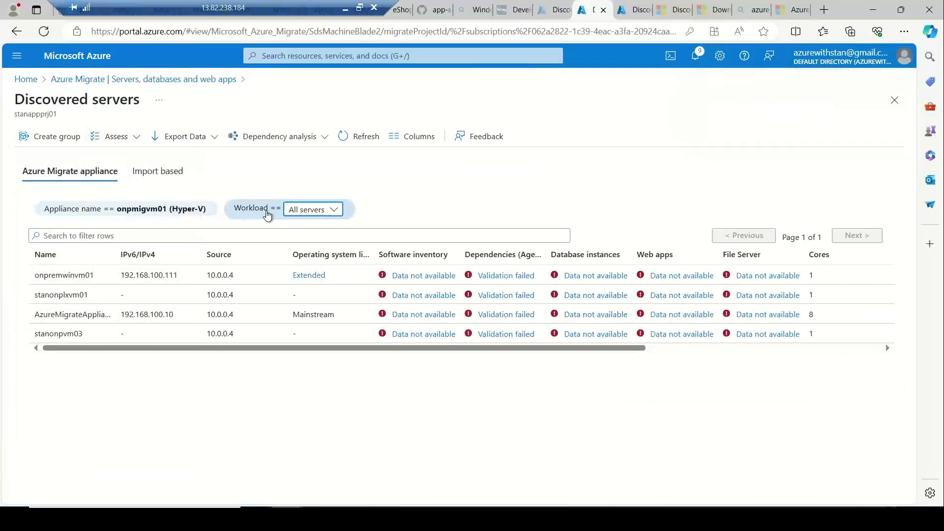
{"action": "left_click", "coordinate": [291, 212]}
{"action": "left_click", "coordinate": [305, 227]}
{"action": "left_click", "coordinate": [316, 216]}
{"action": "left_click", "coordinate": [315, 244]}
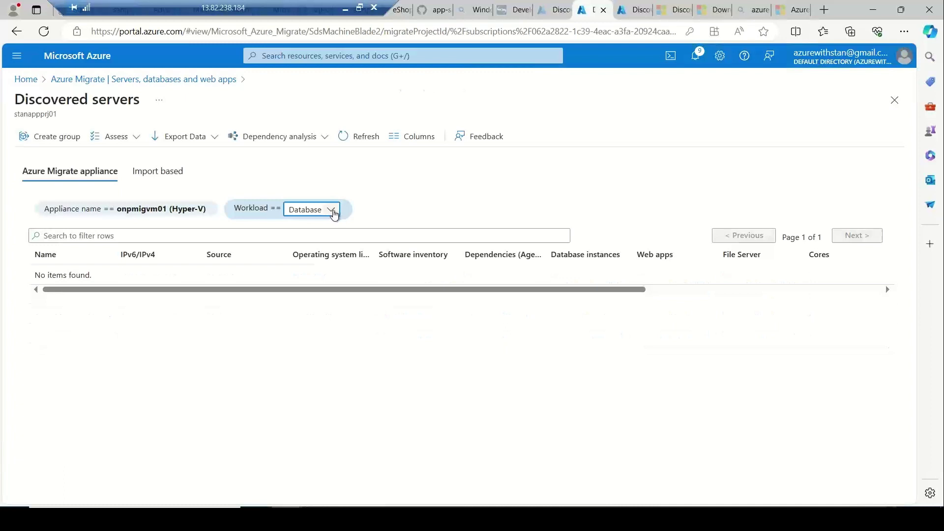
{"action": "left_click", "coordinate": [334, 214]}
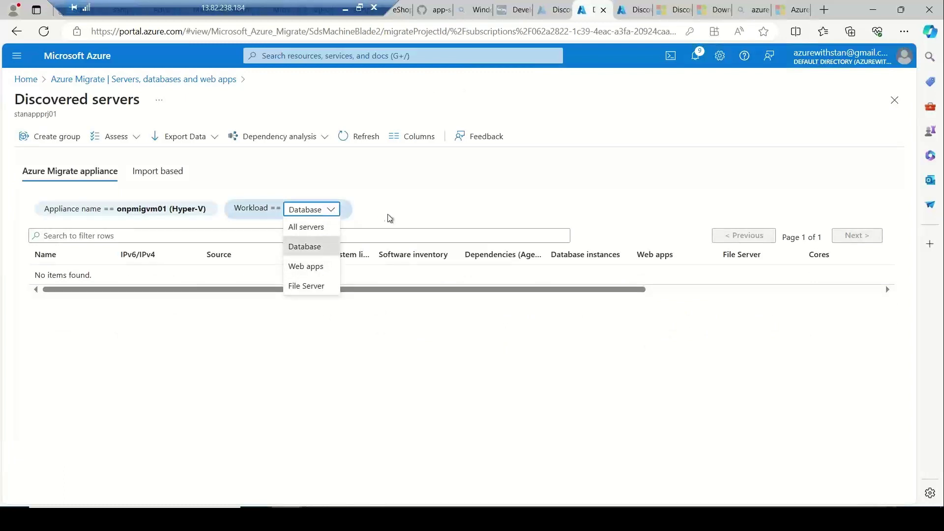
{"action": "left_click", "coordinate": [413, 198]}
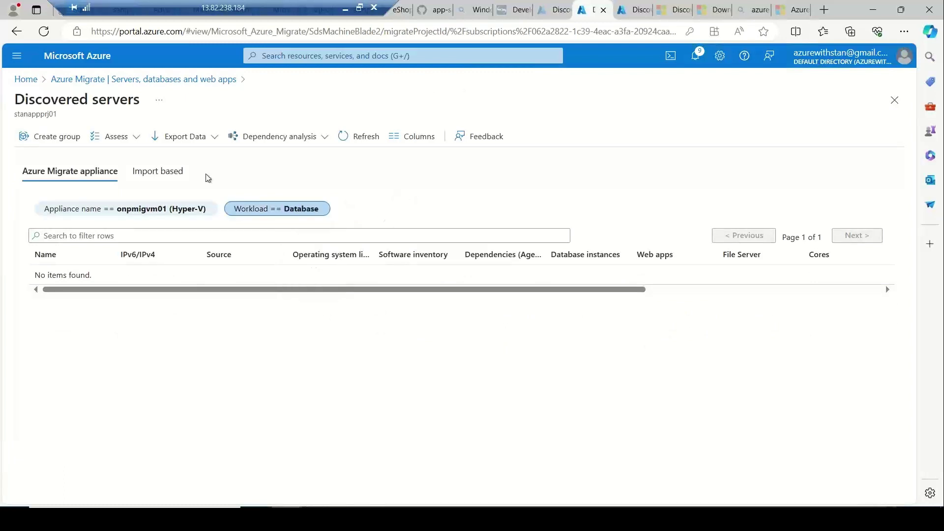
Step: Start an Azure VM assessment from the import-based servers, using Imported servers as the discovery source
{"action": "left_click", "coordinate": [149, 176]}
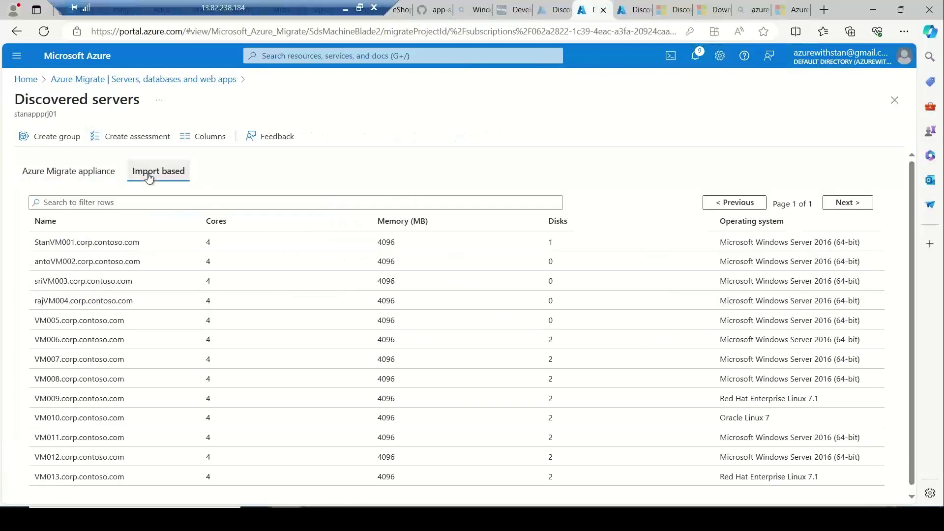
{"action": "left_click", "coordinate": [135, 144]}
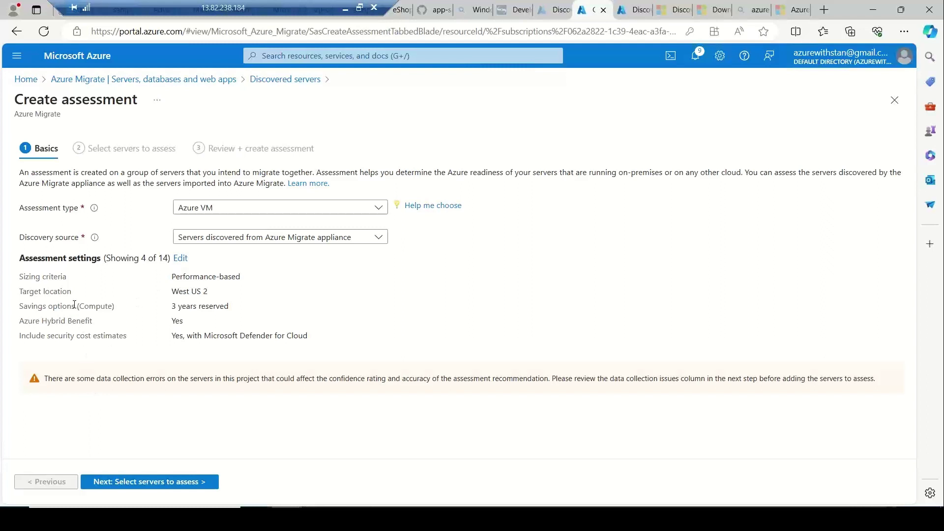
{"action": "left_click", "coordinate": [274, 247]}
{"action": "left_click", "coordinate": [226, 275]}
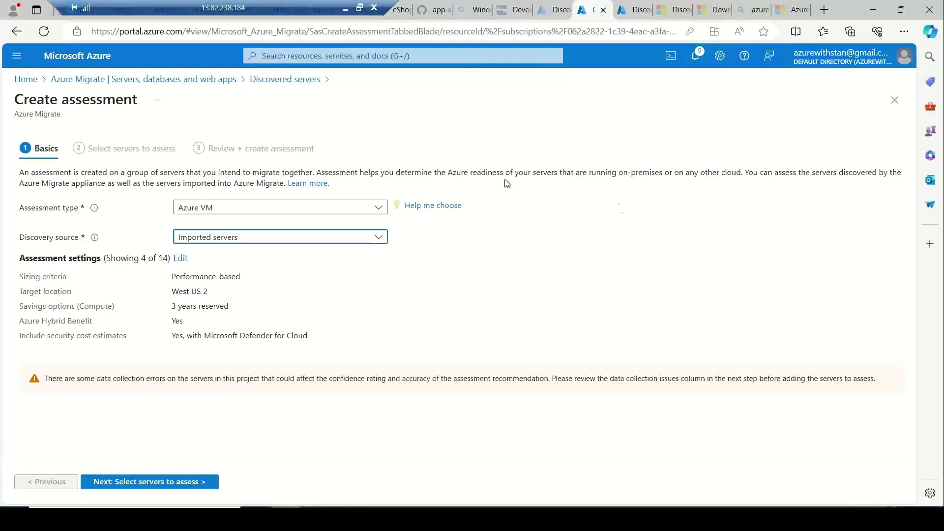
{"action": "left_click", "coordinate": [152, 484]}
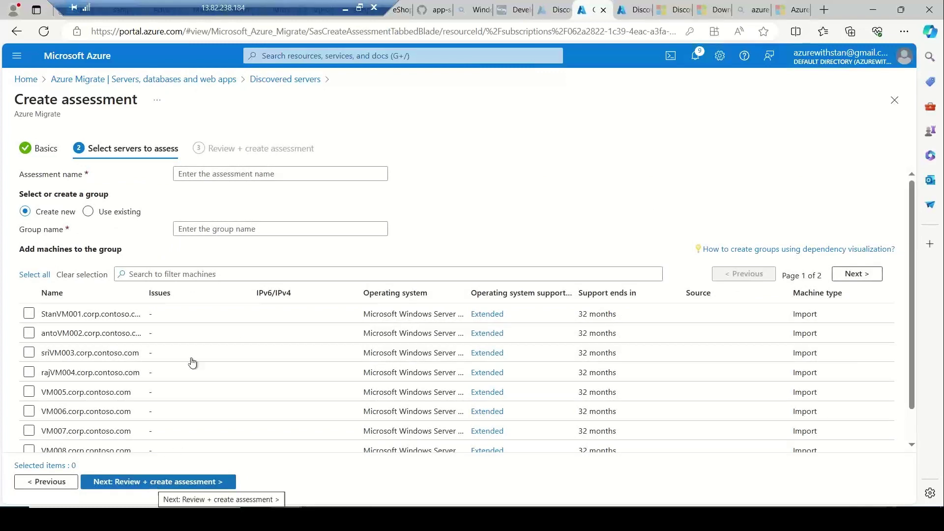
Step: Select the servers StanVM001, antoVM002, sriVM003, rajVM004 and VM009 for the assessment group
{"action": "left_click", "coordinate": [30, 315]}
{"action": "left_click", "coordinate": [29, 333]}
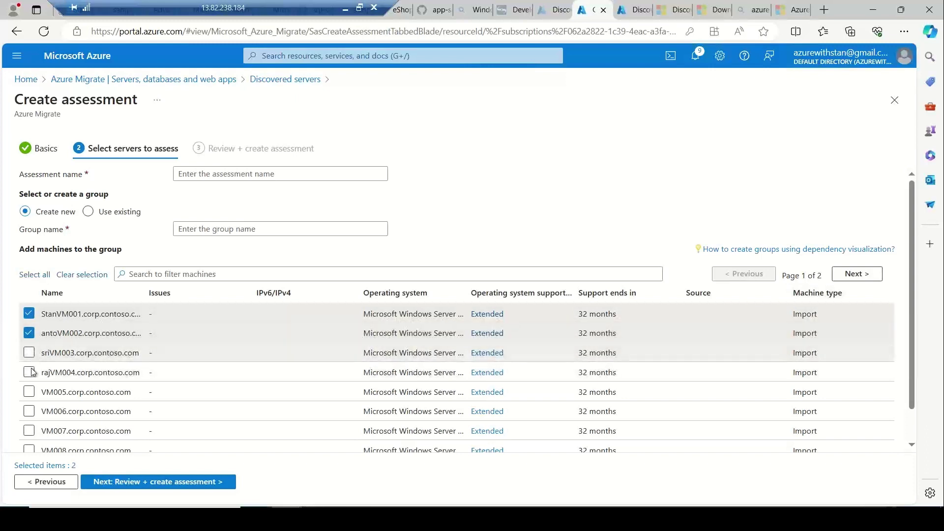
{"action": "left_click", "coordinate": [29, 353]}
{"action": "left_click", "coordinate": [29, 372]}
{"action": "left_click", "coordinate": [29, 392]}
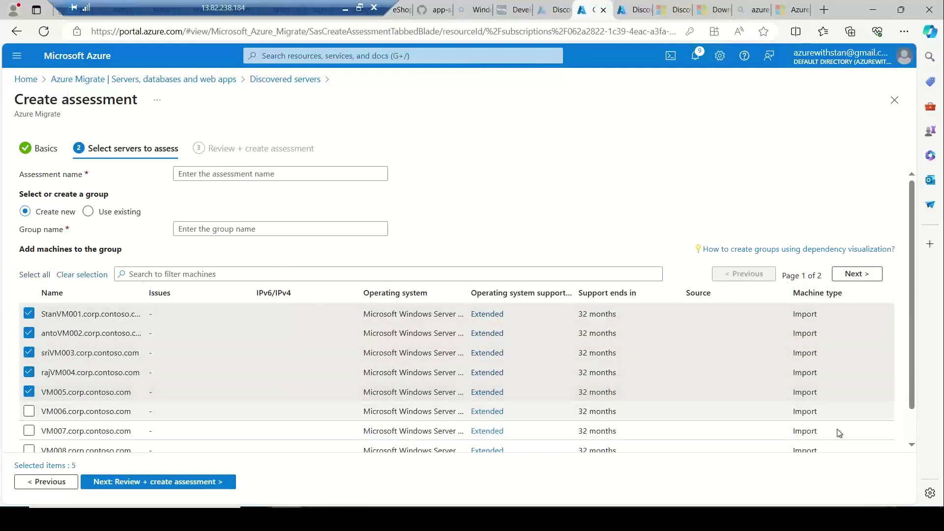
{"action": "scroll", "coordinate": [920, 448], "scroll_direction": "down", "scroll_amount": 1}
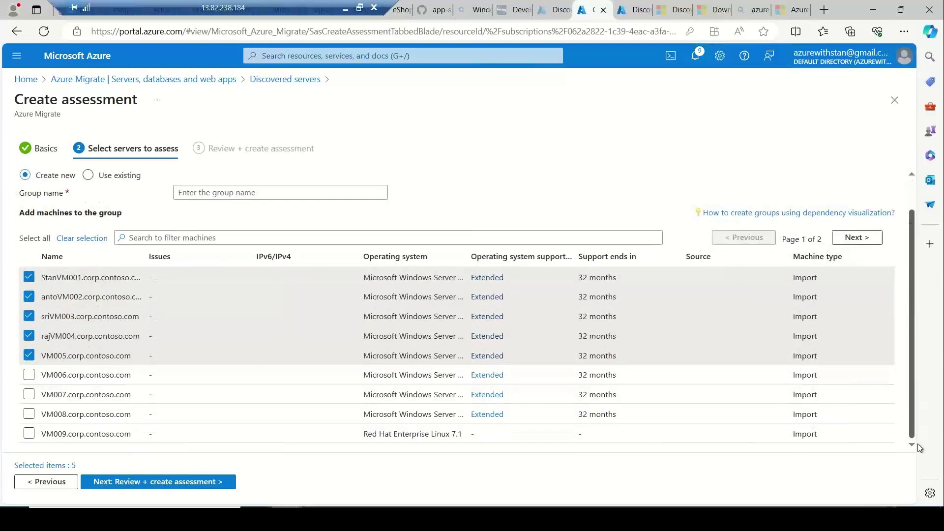
{"action": "left_click", "coordinate": [29, 433]}
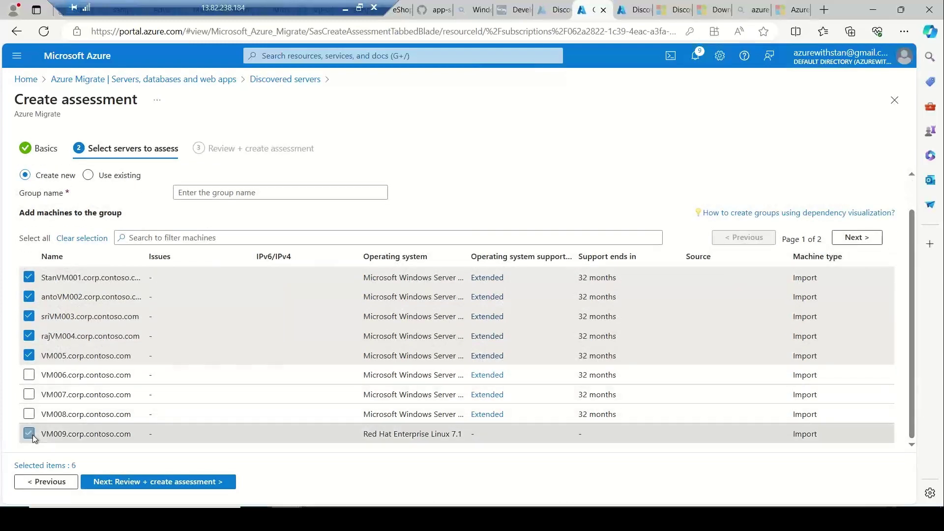
{"action": "left_click", "coordinate": [29, 355]}
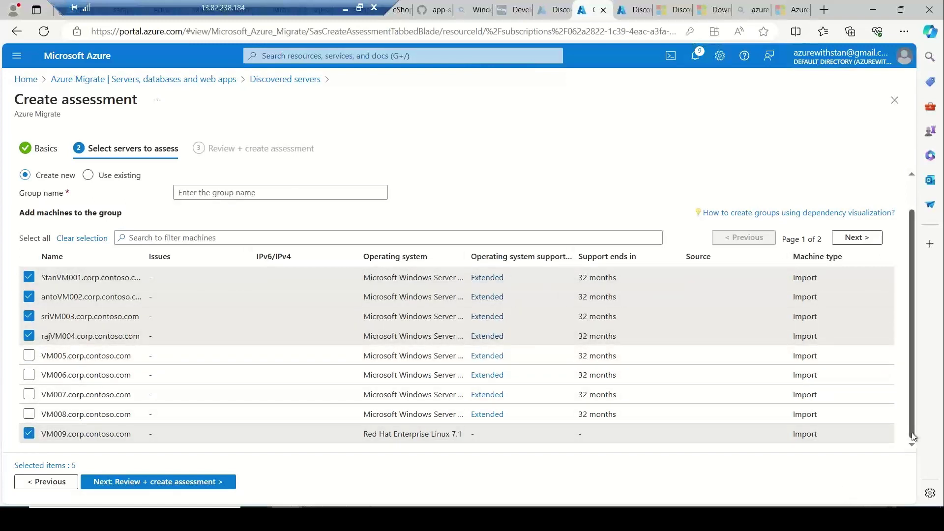
Step: Name the new group app1group and the assessment app1assessment, and create the assessment
{"action": "scroll", "coordinate": [916, 387], "scroll_direction": "up", "scroll_amount": 2}
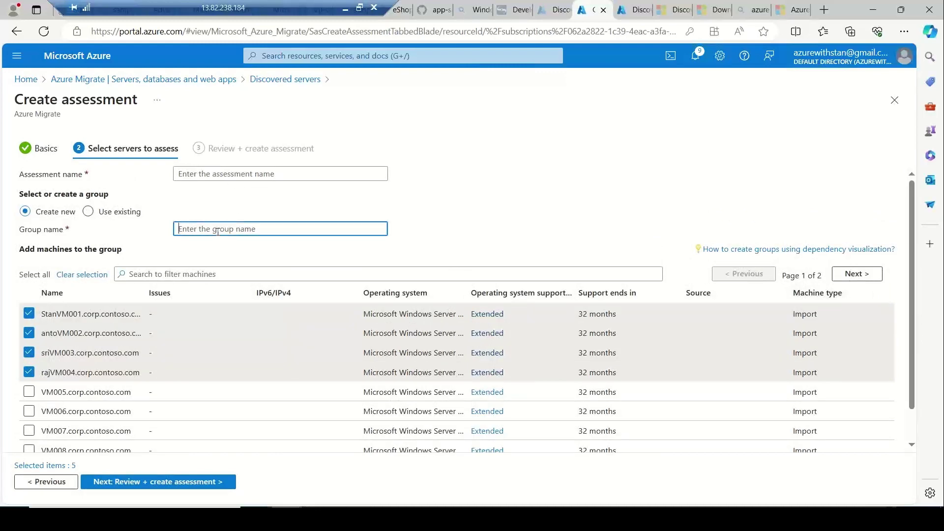
{"action": "type", "text": "app1group"}
{"action": "left_click", "coordinate": [210, 170]}
{"action": "type", "text": "app1"}
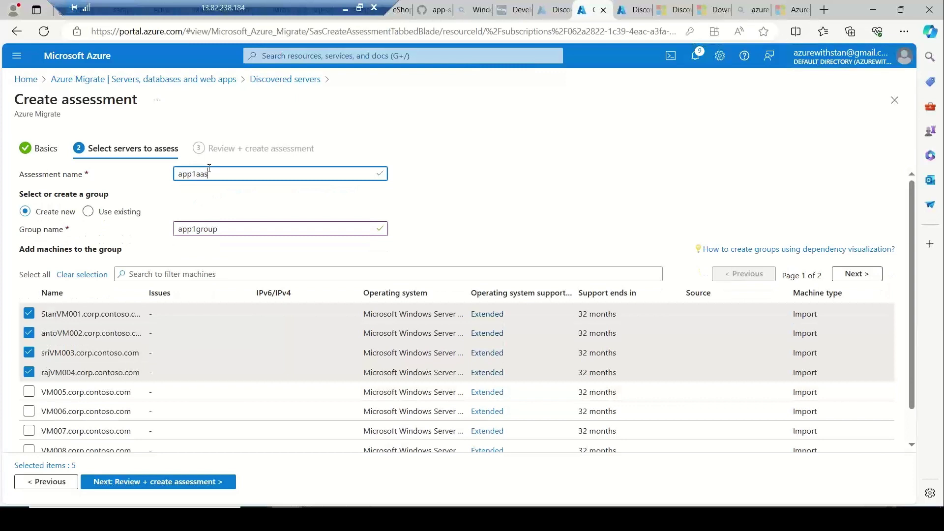
{"action": "type", "text": "assessment"}
{"action": "left_click", "coordinate": [162, 483]}
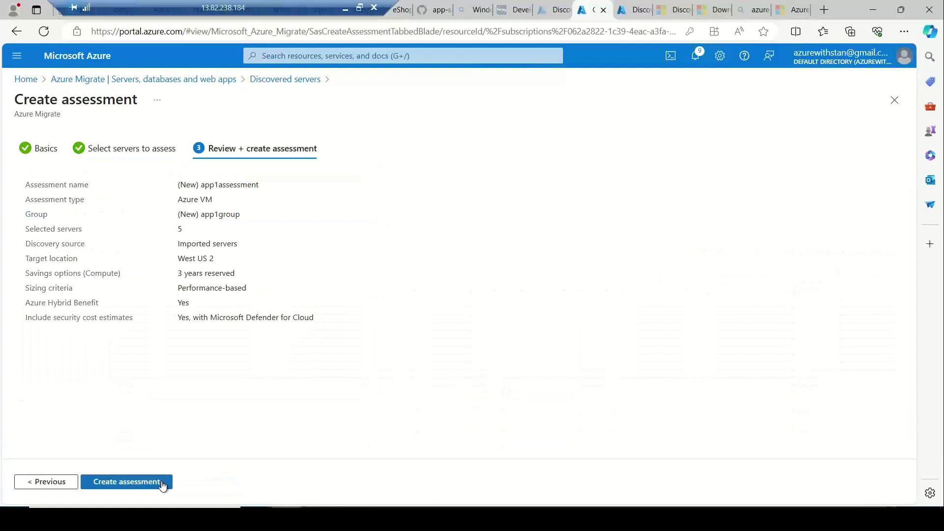
{"action": "left_click", "coordinate": [128, 487]}
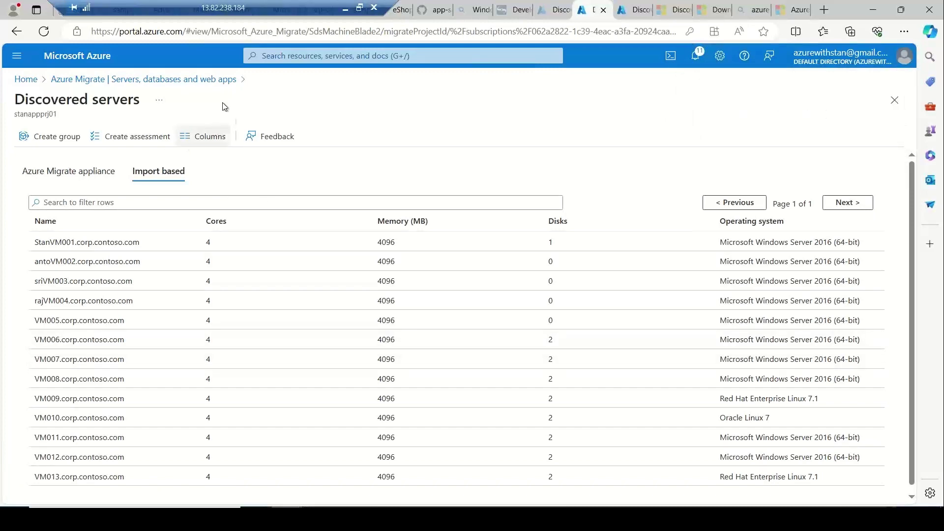
Step: Return to the Servers, databases and web apps page and refresh the tools of project stanappprj01
{"action": "left_click", "coordinate": [202, 80]}
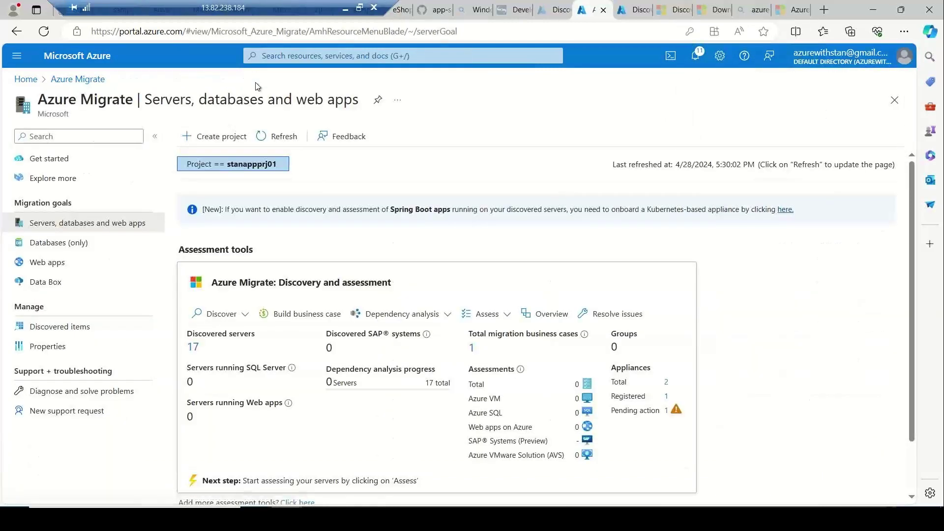
{"action": "left_click", "coordinate": [500, 316]}
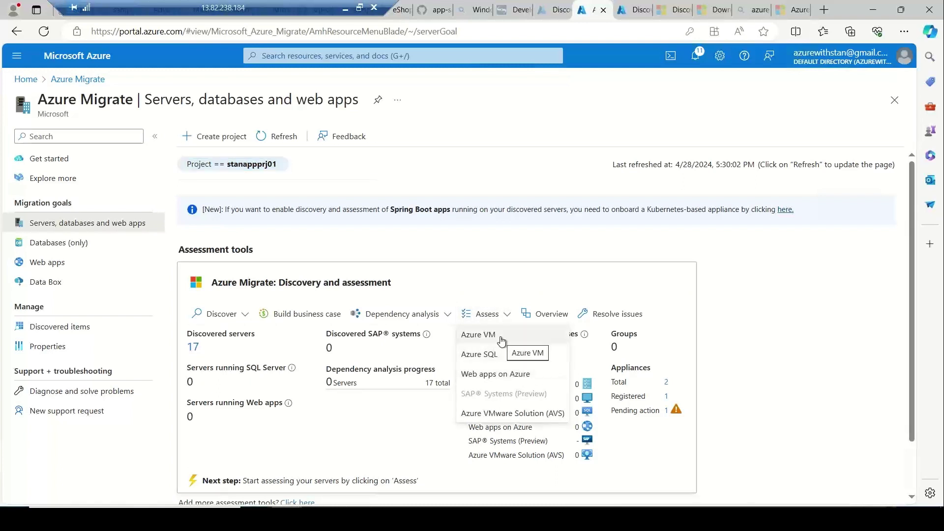
{"action": "left_click", "coordinate": [736, 299]}
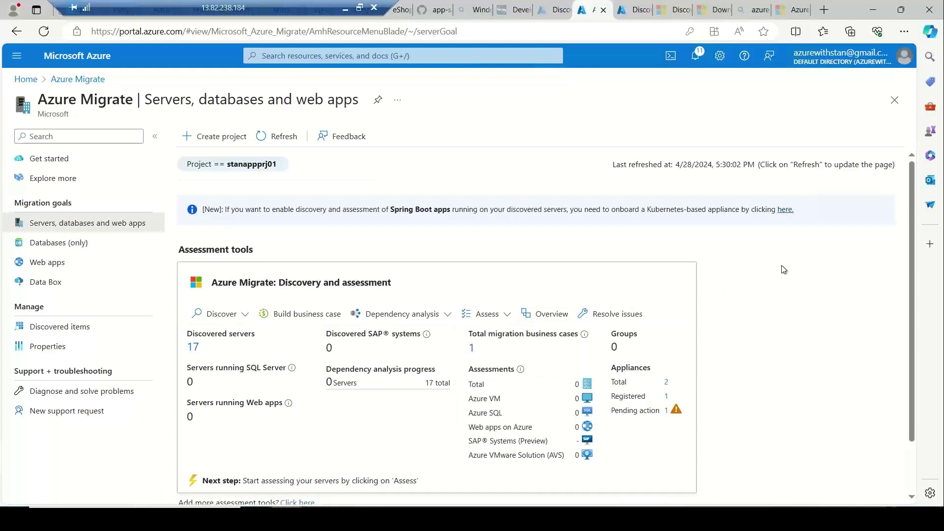
{"action": "left_click", "coordinate": [278, 136]}
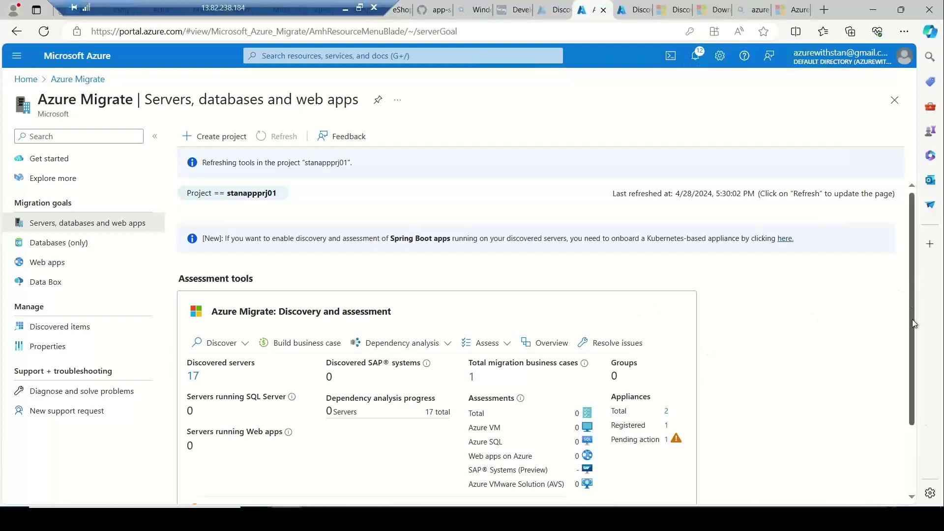
{"action": "scroll", "coordinate": [913, 344], "scroll_direction": "down", "scroll_amount": 2}
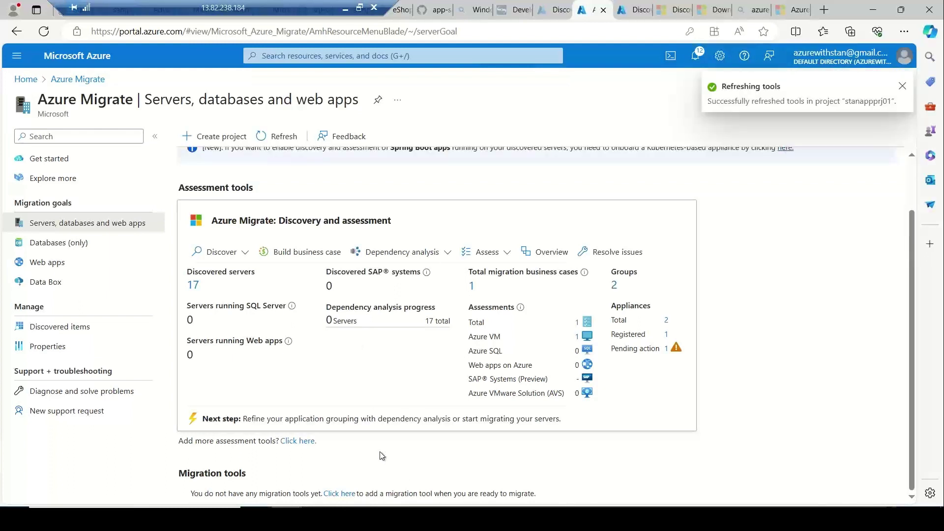
Step: Check the project's list of groups and open app1assessment from the Azure VM assessments
{"action": "left_click", "coordinate": [615, 286]}
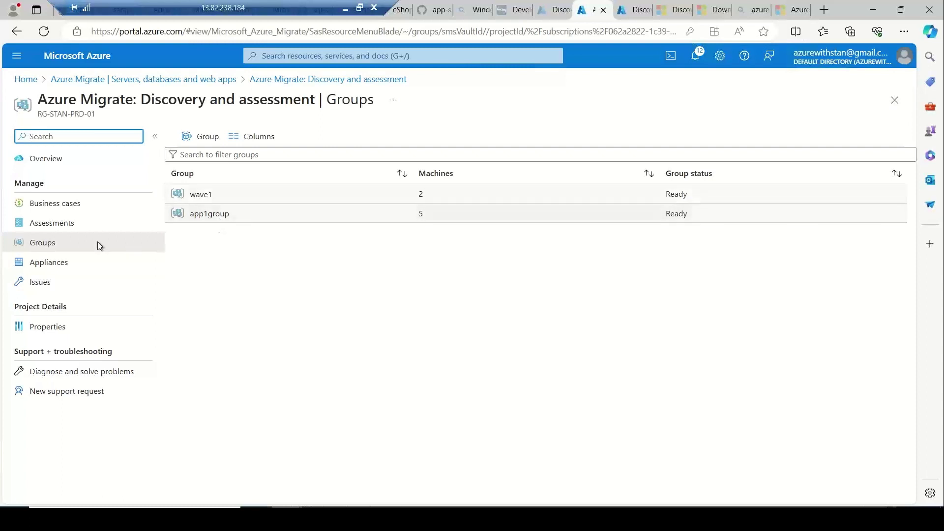
{"action": "left_click", "coordinate": [73, 231]}
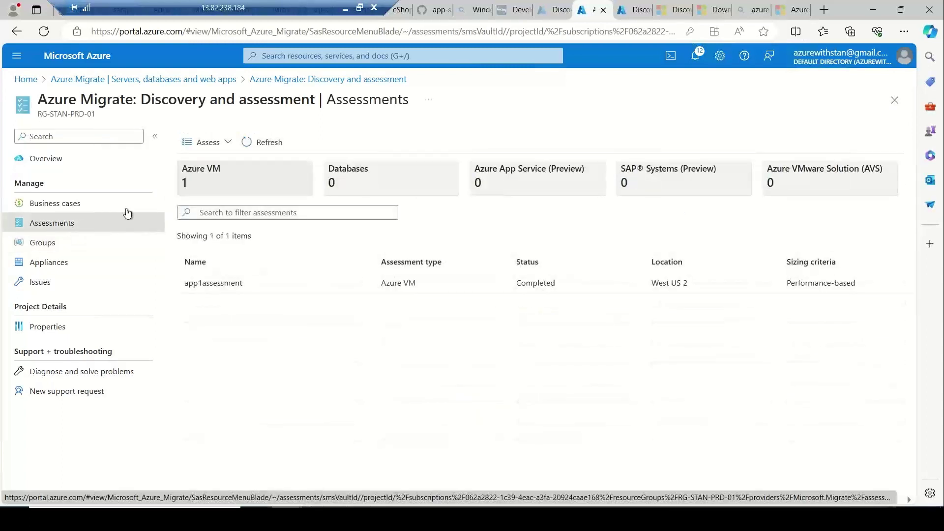
{"action": "left_click", "coordinate": [216, 192]}
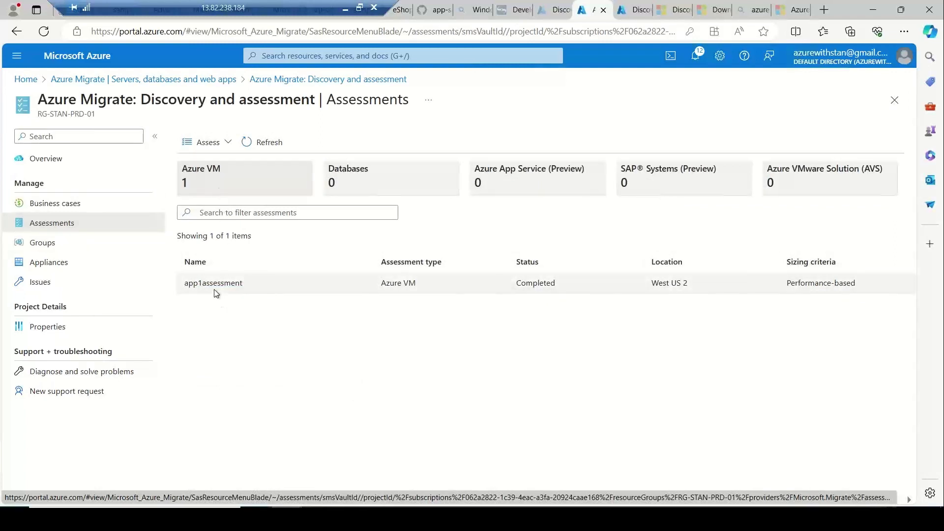
{"action": "left_click", "coordinate": [214, 284]}
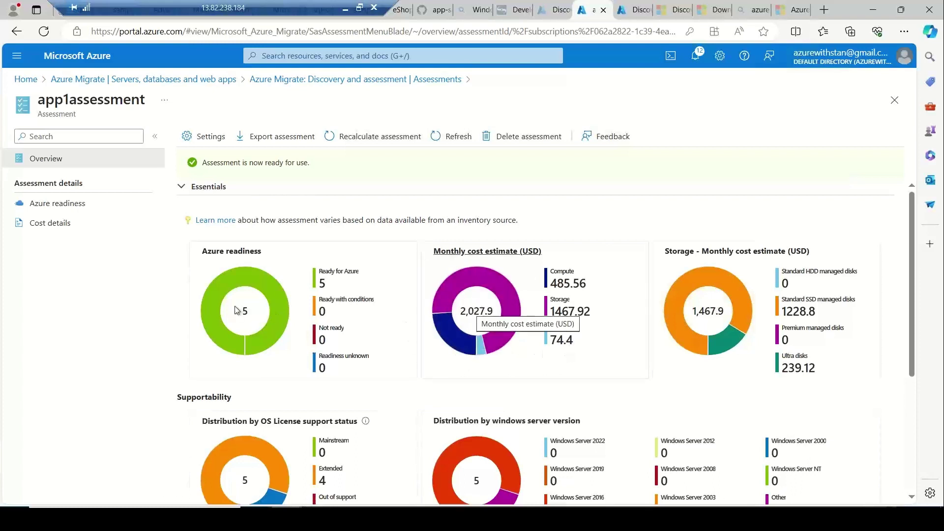
Step: Examine the Azure readiness of app1assessment's machines, including their VM size, storage and operating system, and its cost details
{"action": "left_click", "coordinate": [245, 319]}
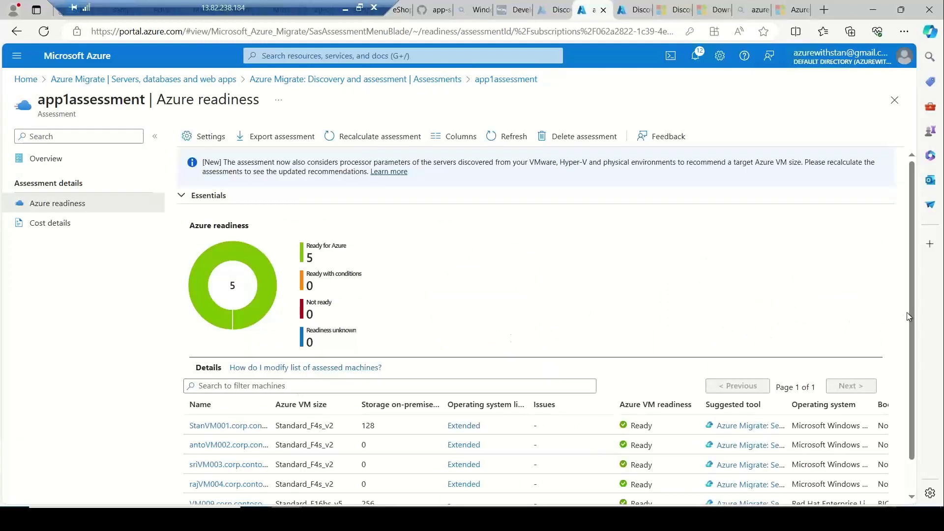
{"action": "scroll", "coordinate": [883, 406], "scroll_direction": "down", "scroll_amount": 1}
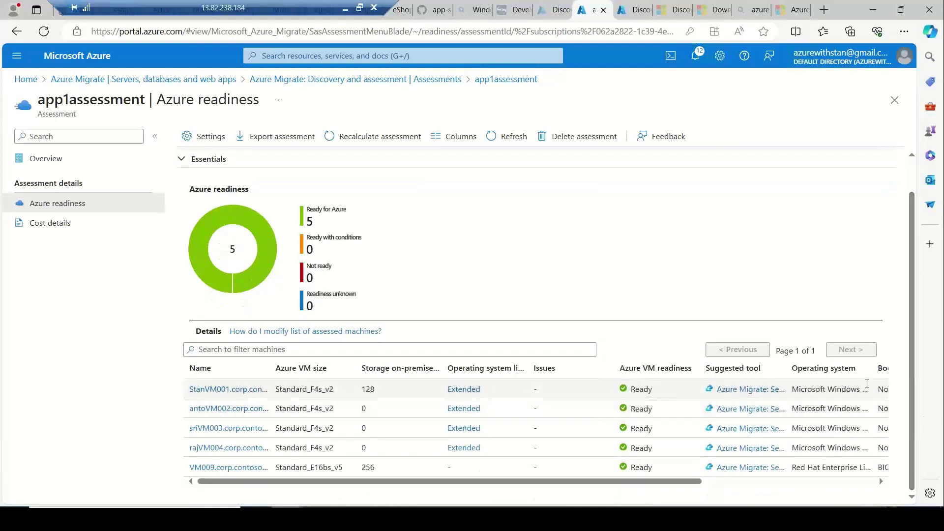
{"action": "left_click_drag", "start_coordinate": [871, 372], "coordinate": [893, 371]}
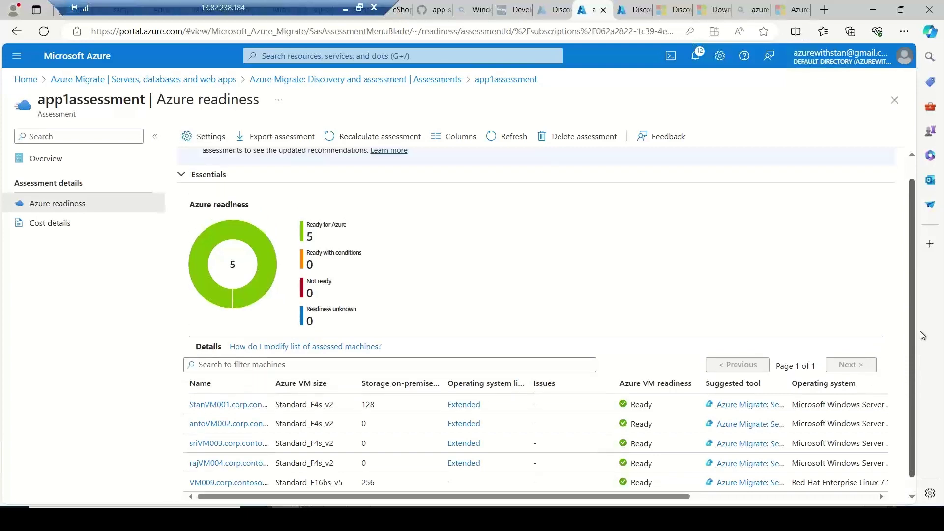
{"action": "double_click", "coordinate": [364, 445]}
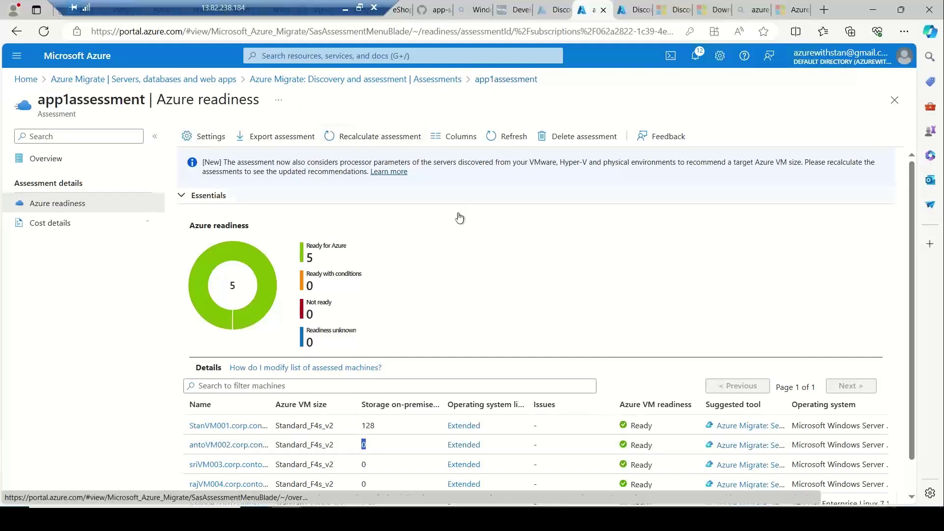
{"action": "left_click", "coordinate": [74, 226]}
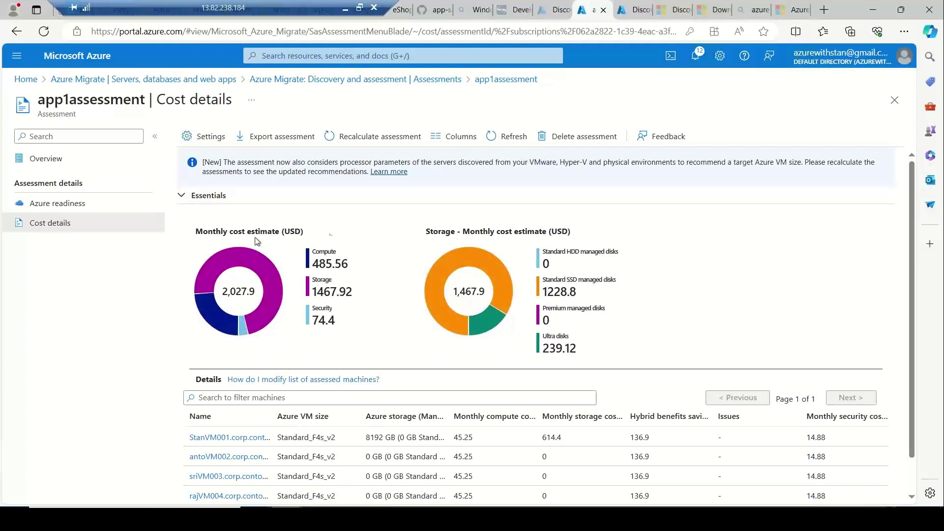
{"action": "left_click", "coordinate": [68, 207]}
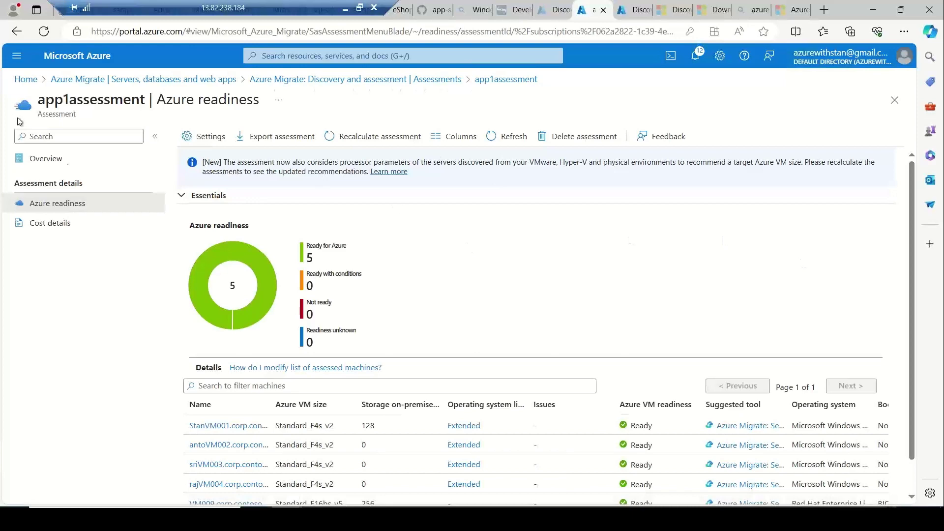
Step: Review app1assessment's overview, from readiness and monthly cost charts to supportability and Azure Hybrid Benefit savings
{"action": "left_click", "coordinate": [67, 165]}
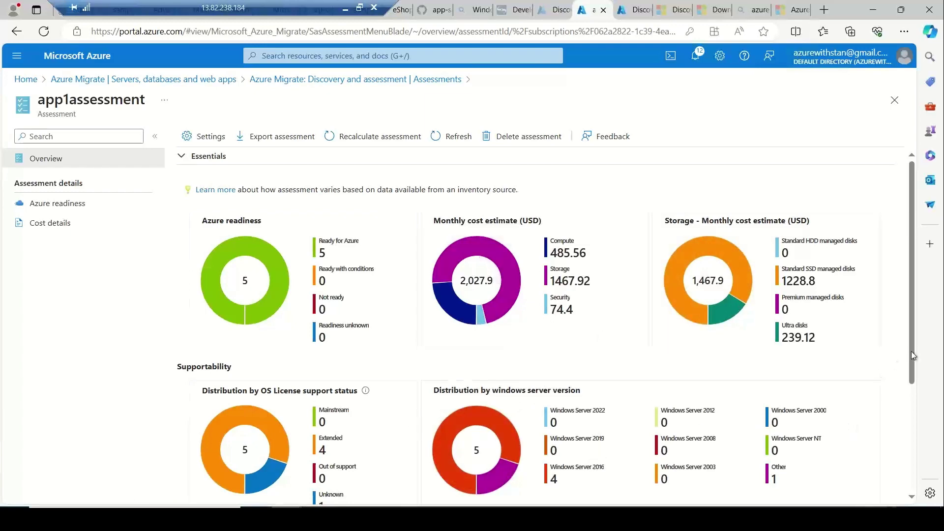
{"action": "left_click_drag", "start_coordinate": [910, 365], "coordinate": [922, 425]}
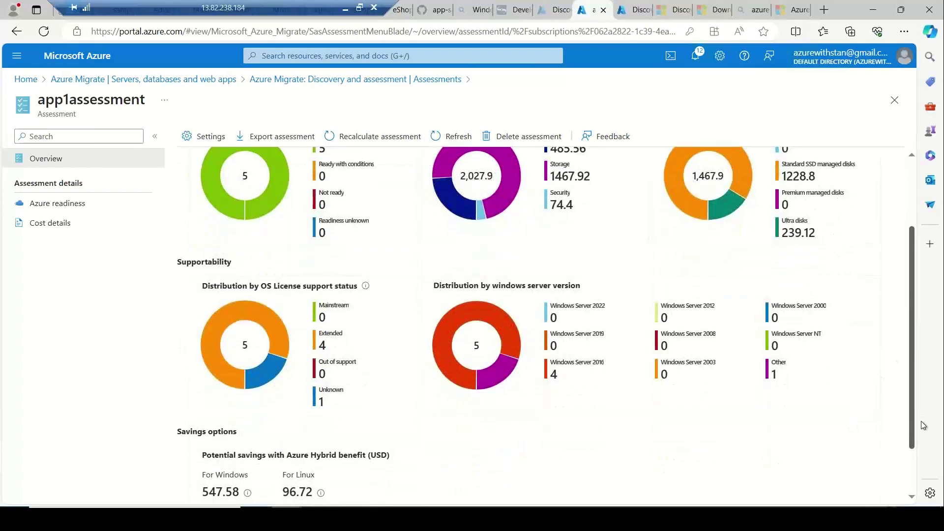
{"action": "scroll", "coordinate": [497, 351], "scroll_direction": "down", "scroll_amount": 1}
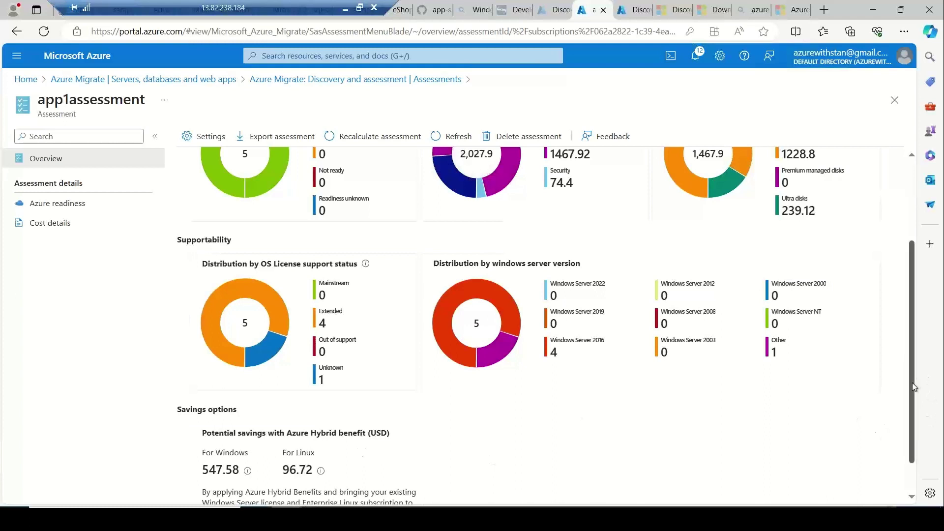
{"action": "left_click_drag", "start_coordinate": [914, 415], "coordinate": [910, 429]}
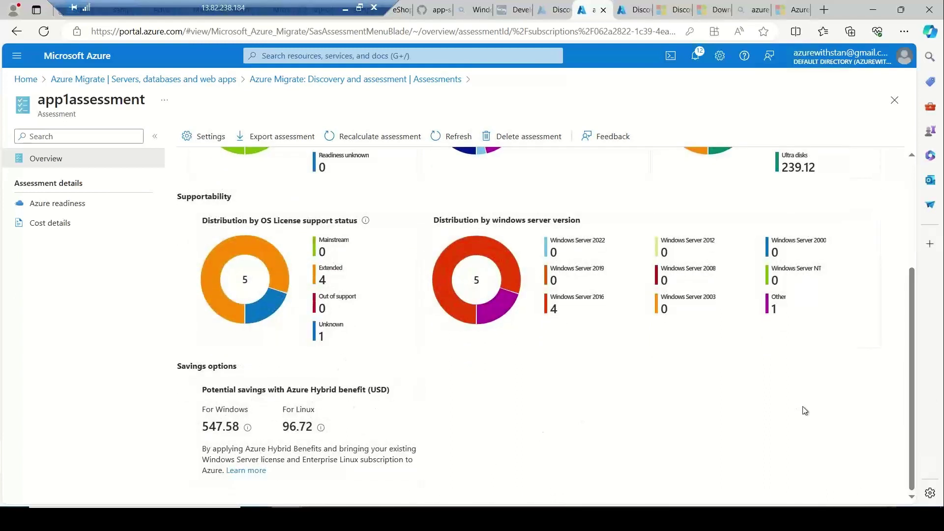
{"action": "left_click_drag", "start_coordinate": [913, 406], "coordinate": [922, 250]}
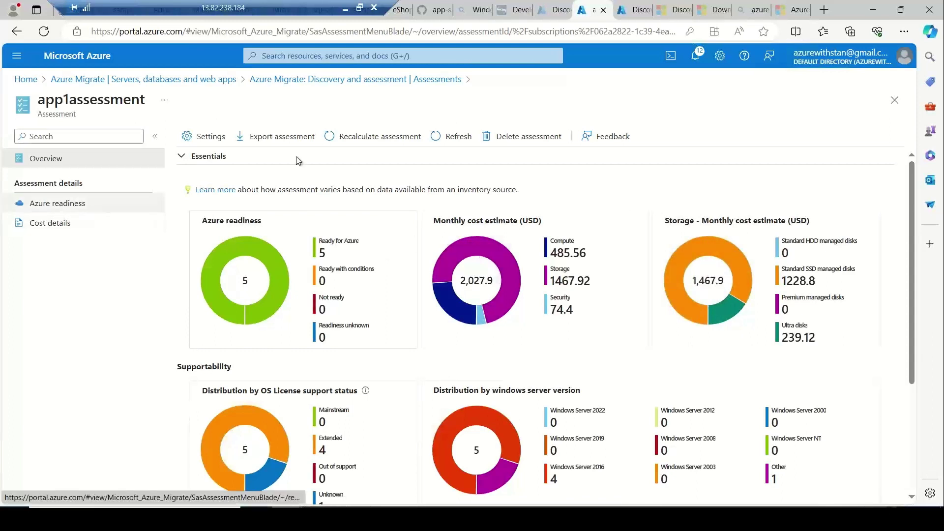
Step: Open the onprem2azure business case and examine the savings in its TCO comparison
{"action": "left_click", "coordinate": [420, 80]}
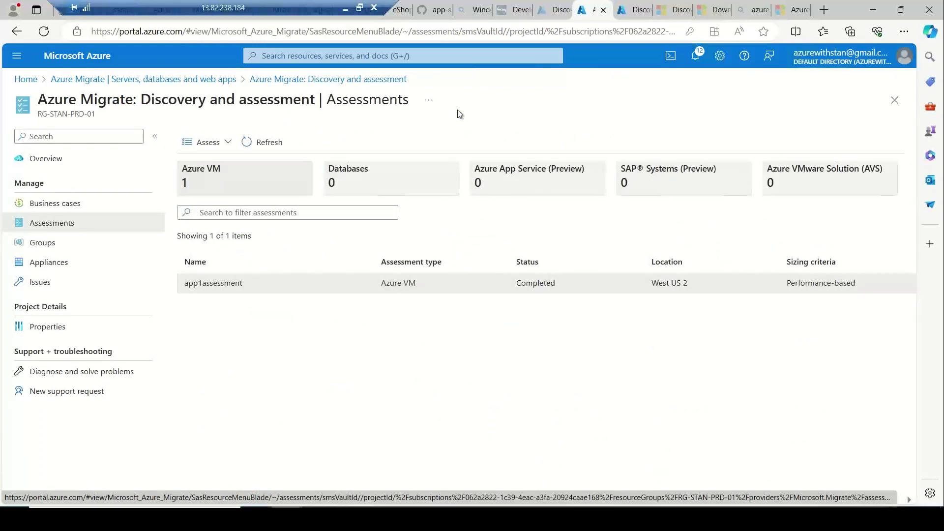
{"action": "left_click", "coordinate": [100, 208]}
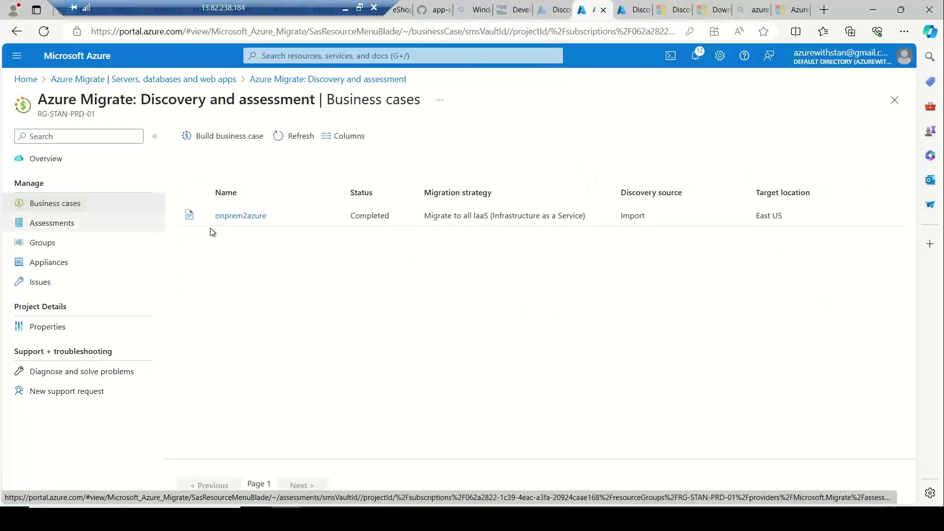
{"action": "left_click", "coordinate": [240, 218]}
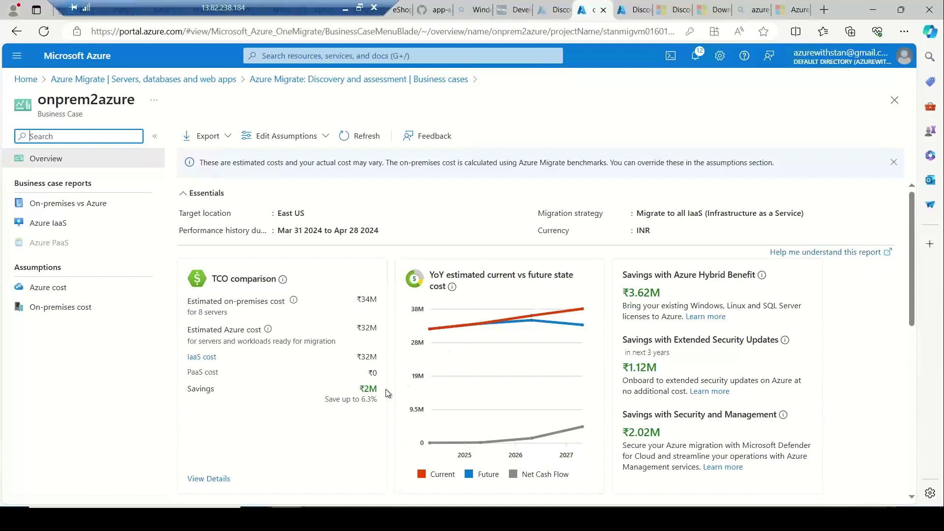
{"action": "double_click", "coordinate": [360, 389]}
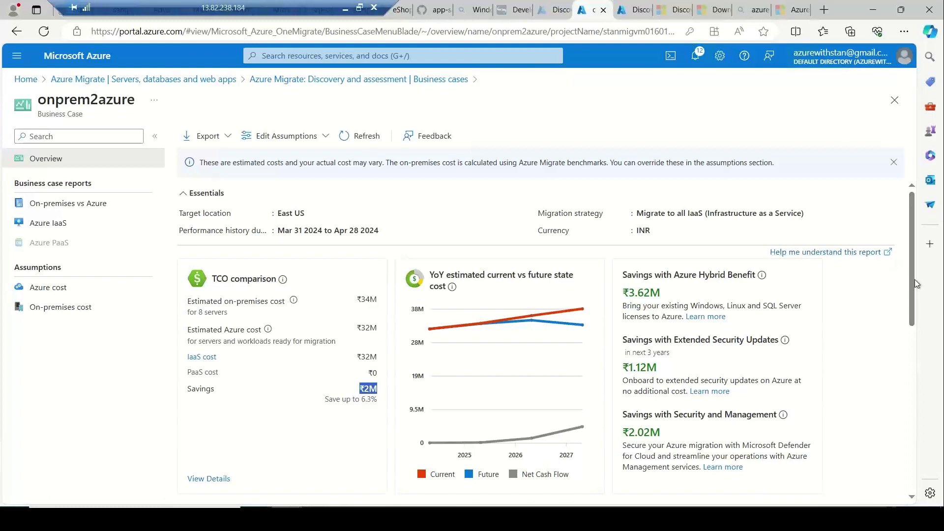
Step: Examine the onprem2azure discovery insights, including server utilization and the distribution by OS license support status
{"action": "scroll", "coordinate": [913, 305], "scroll_direction": "down", "scroll_amount": 1}
{"action": "scroll", "coordinate": [912, 332], "scroll_direction": "down", "scroll_amount": 5}
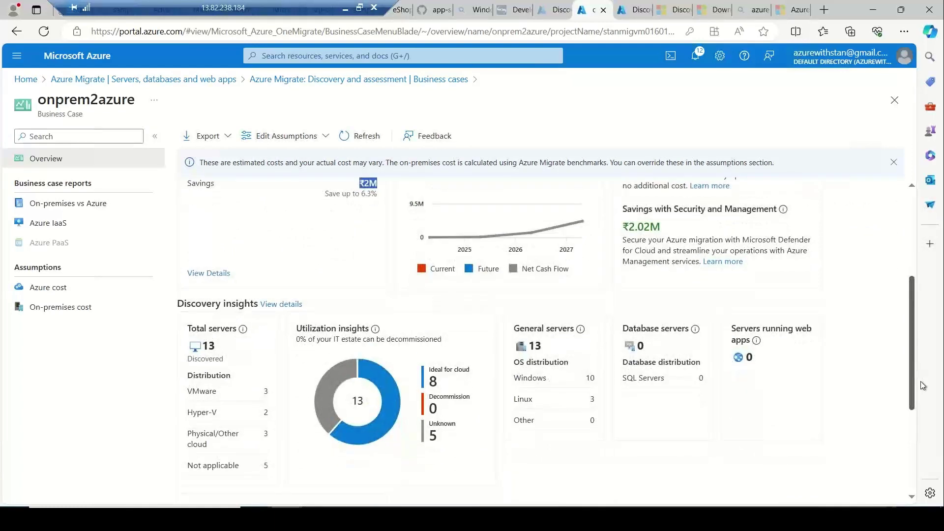
{"action": "scroll", "coordinate": [928, 404], "scroll_direction": "down", "scroll_amount": 3}
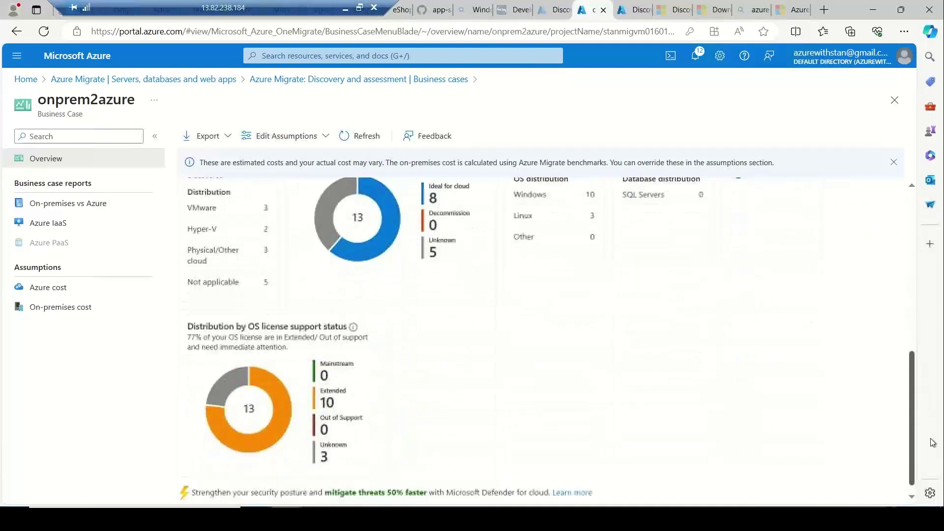
{"action": "scroll", "coordinate": [940, 432], "scroll_direction": "up", "scroll_amount": 2}
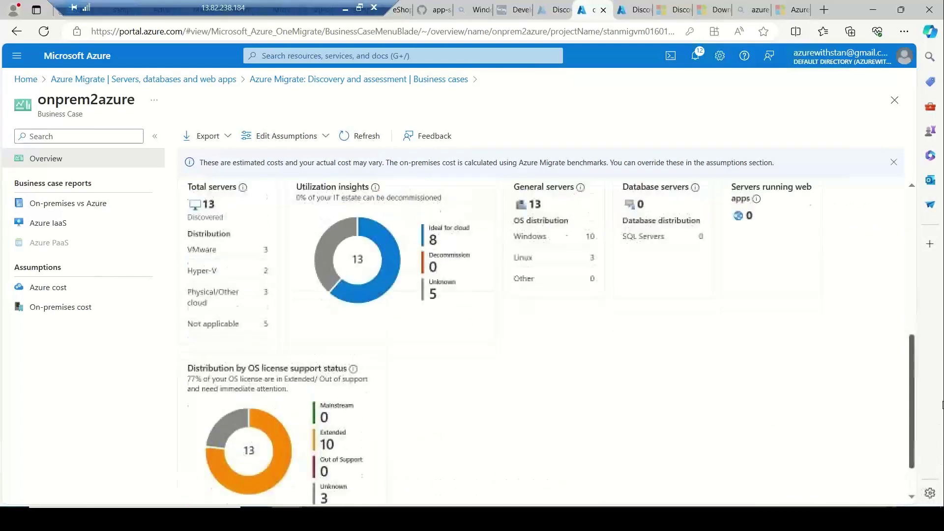
{"action": "scroll", "coordinate": [942, 389], "scroll_direction": "up", "scroll_amount": 1}
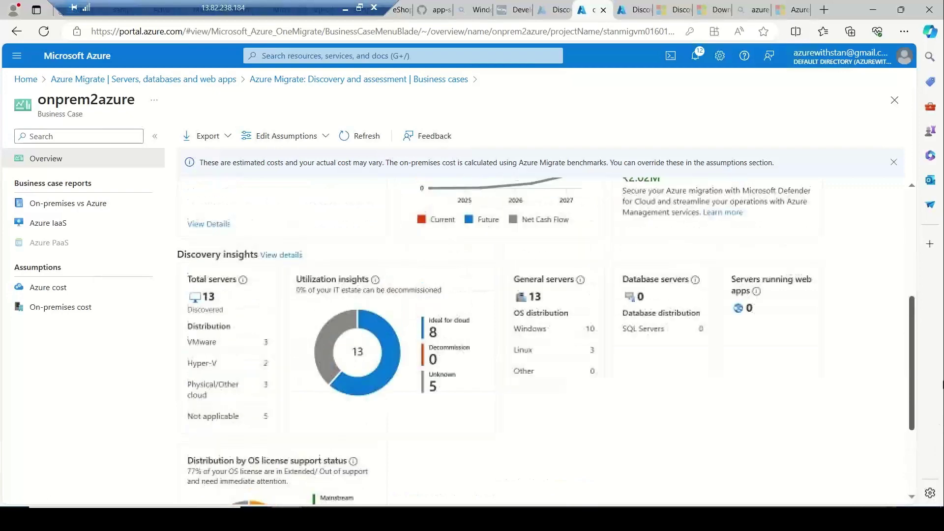
{"action": "scroll", "coordinate": [942, 439], "scroll_direction": "down", "scroll_amount": 3}
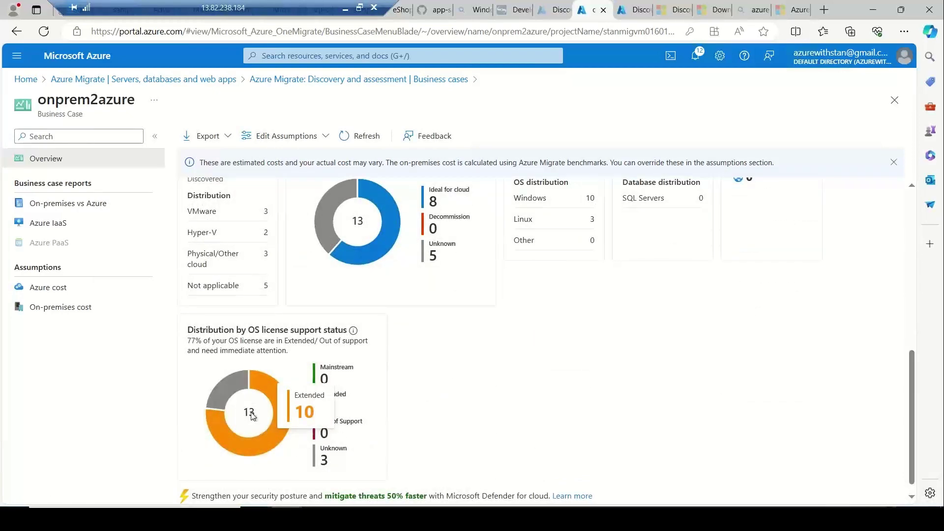
{"action": "mouse_move", "coordinate": [217, 396]}
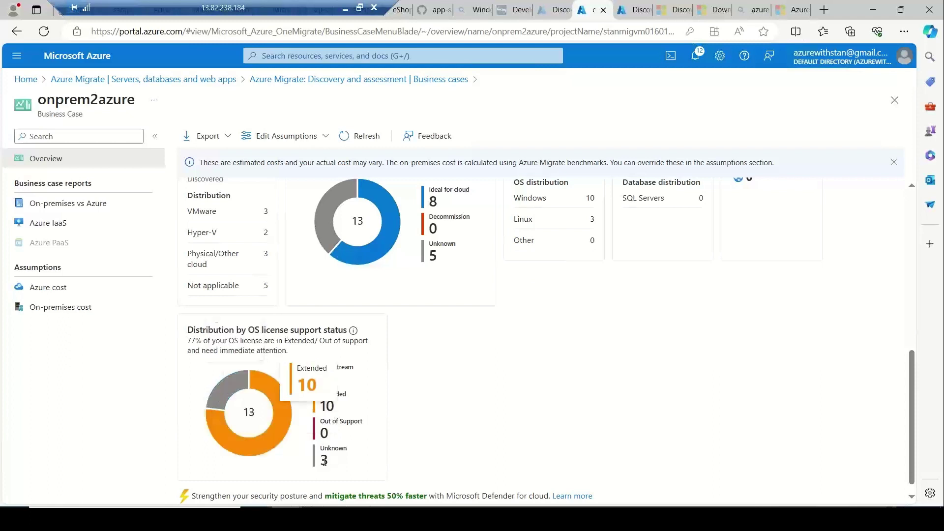